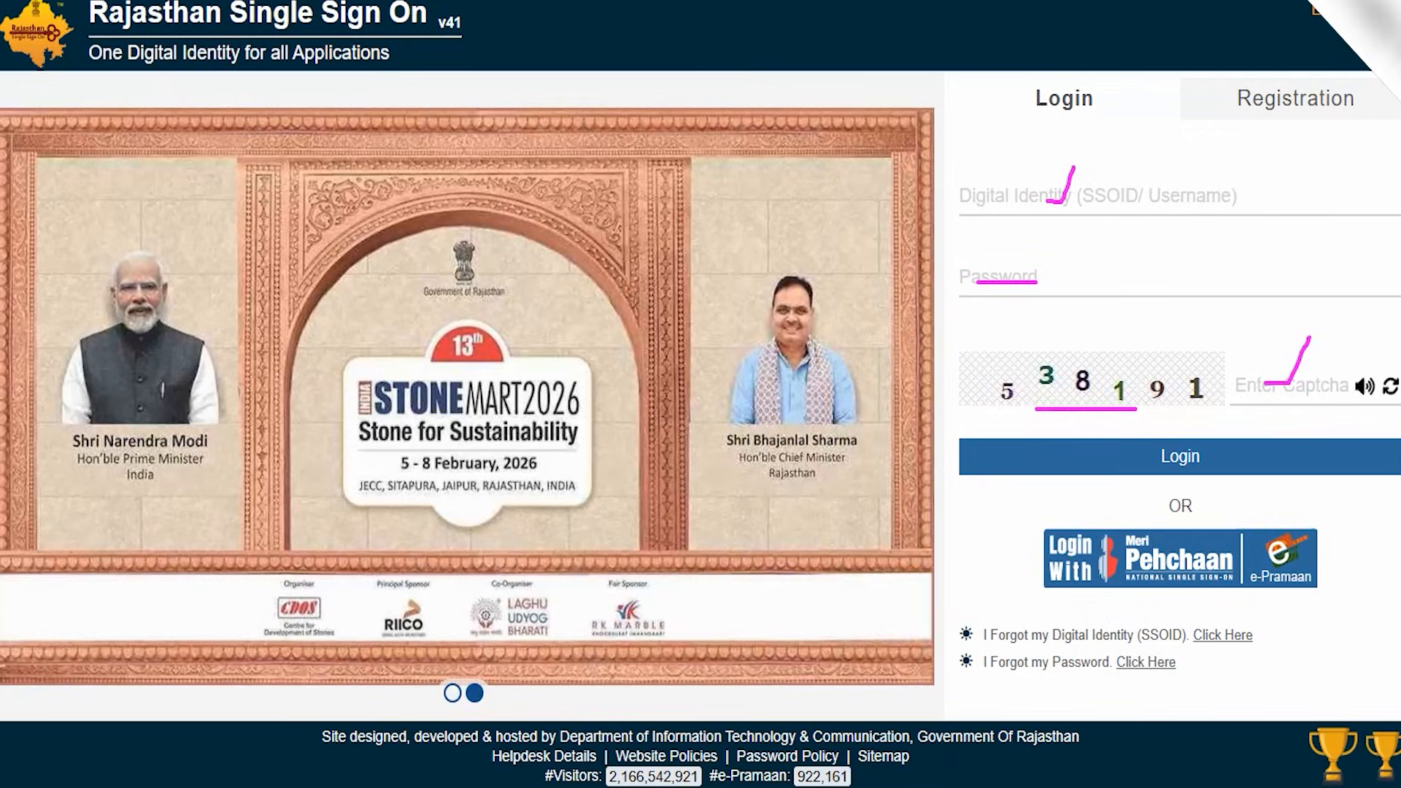
{"action": "mouse_move", "coordinate": [754, 253]}
{"action": "left_mouse_down"}
{"action": "mouse_move", "coordinate": [1000, 438]}
{"action": "mouse_move", "coordinate": [1117, 457]}
{"action": "left_mouse_up"}
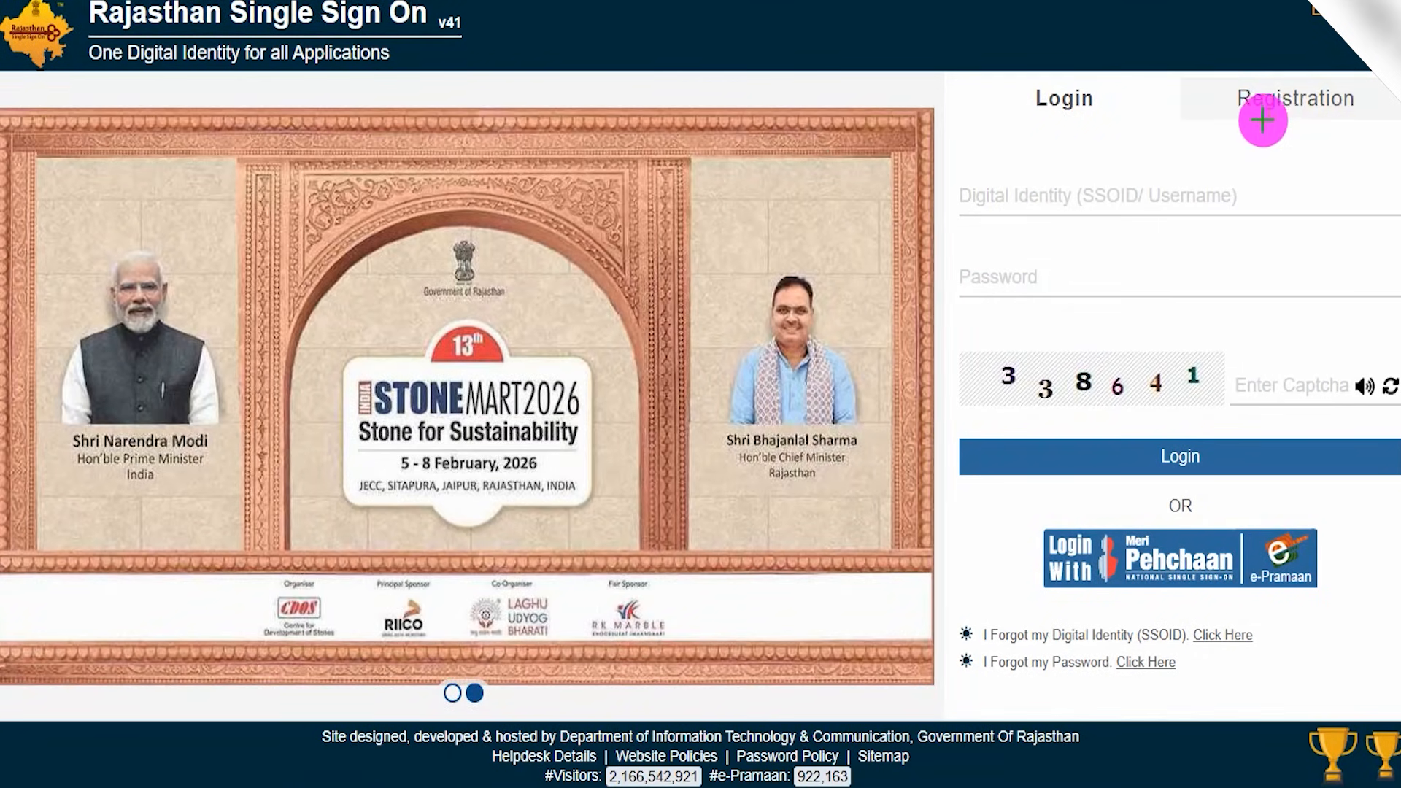
{"action": "left_click_drag", "start_coordinate": [1239, 118], "coordinate": [1336, 118]}
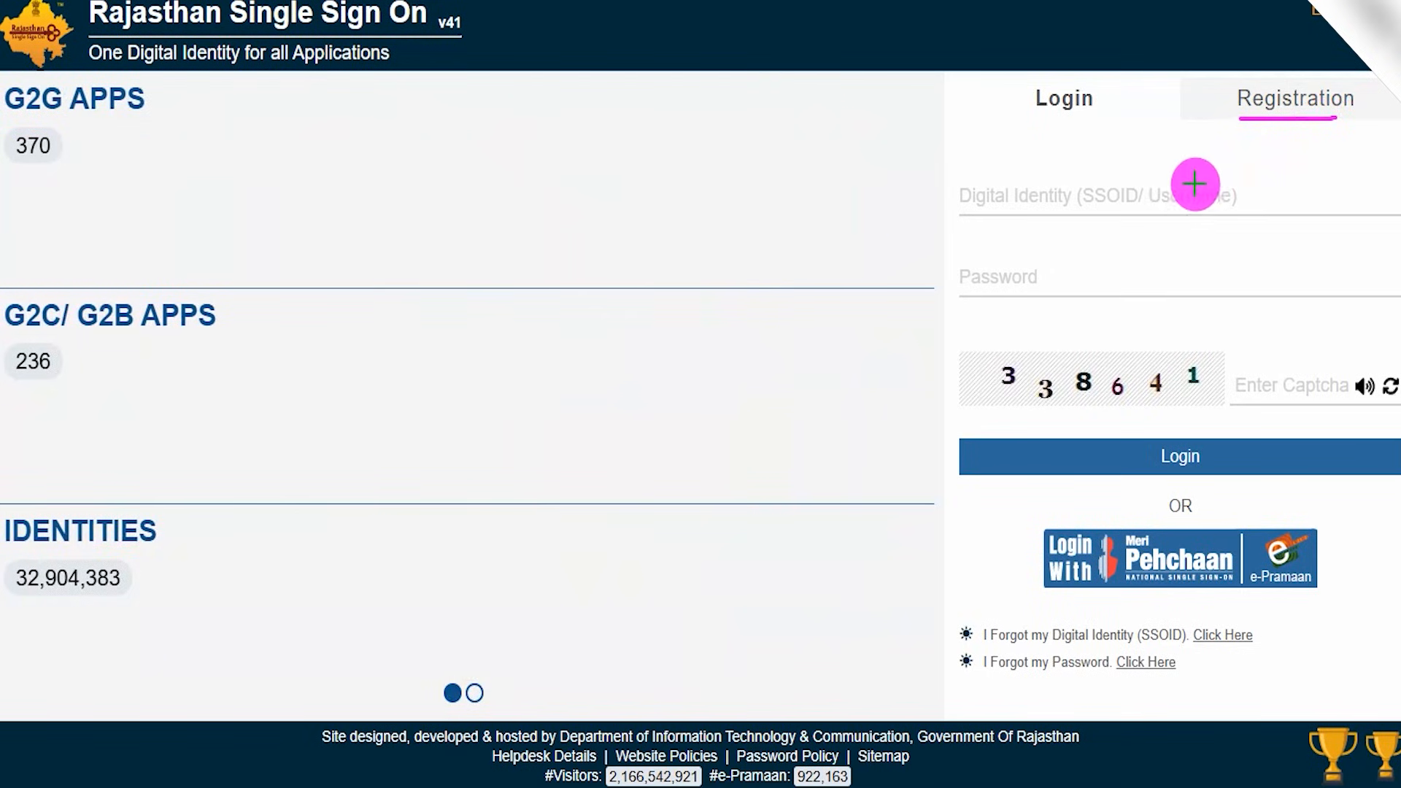
{"action": "left_click_drag", "start_coordinate": [1188, 192], "coordinate": [1217, 164]}
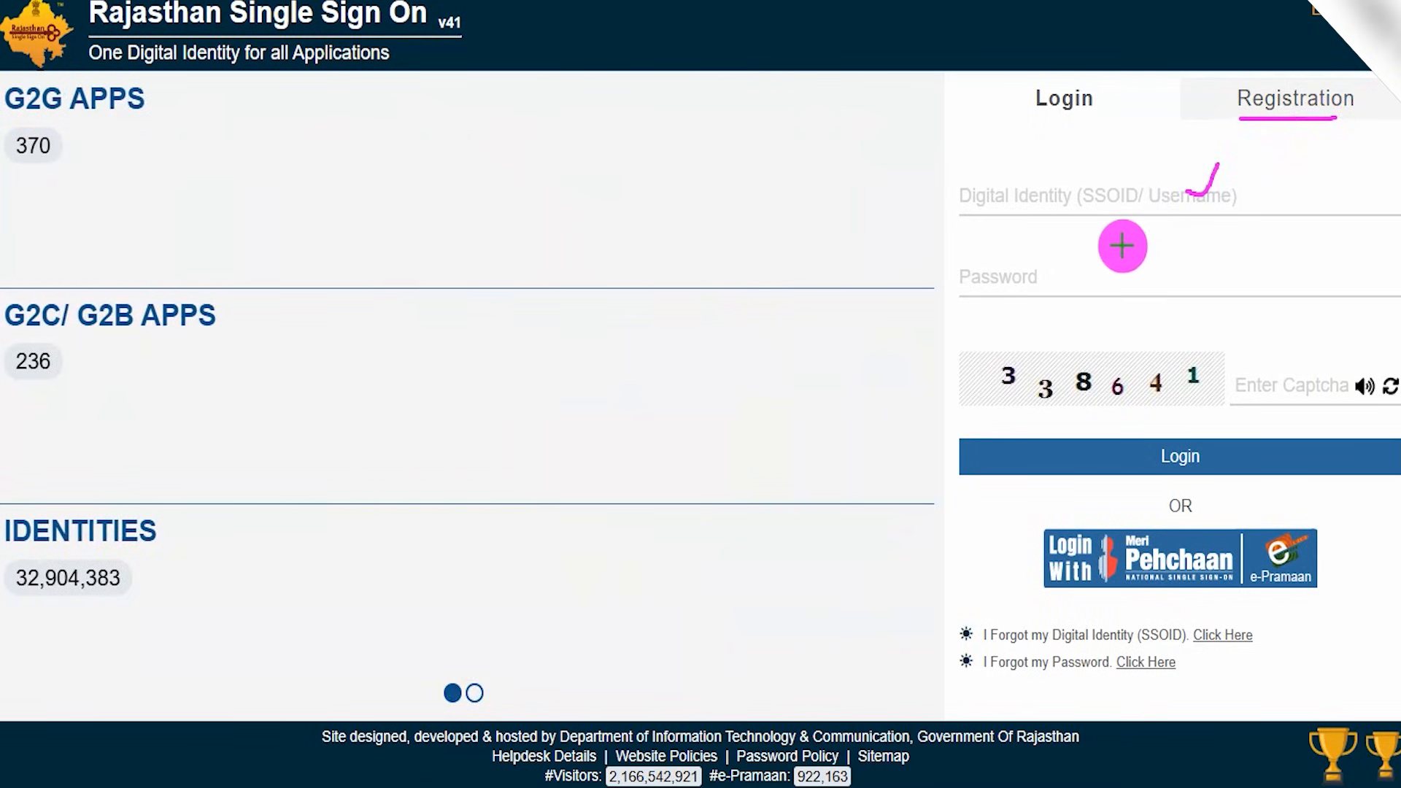
{"action": "left_click_drag", "start_coordinate": [1073, 273], "coordinate": [1099, 240]}
{"action": "left_click_drag", "start_coordinate": [1056, 410], "coordinate": [1136, 408]}
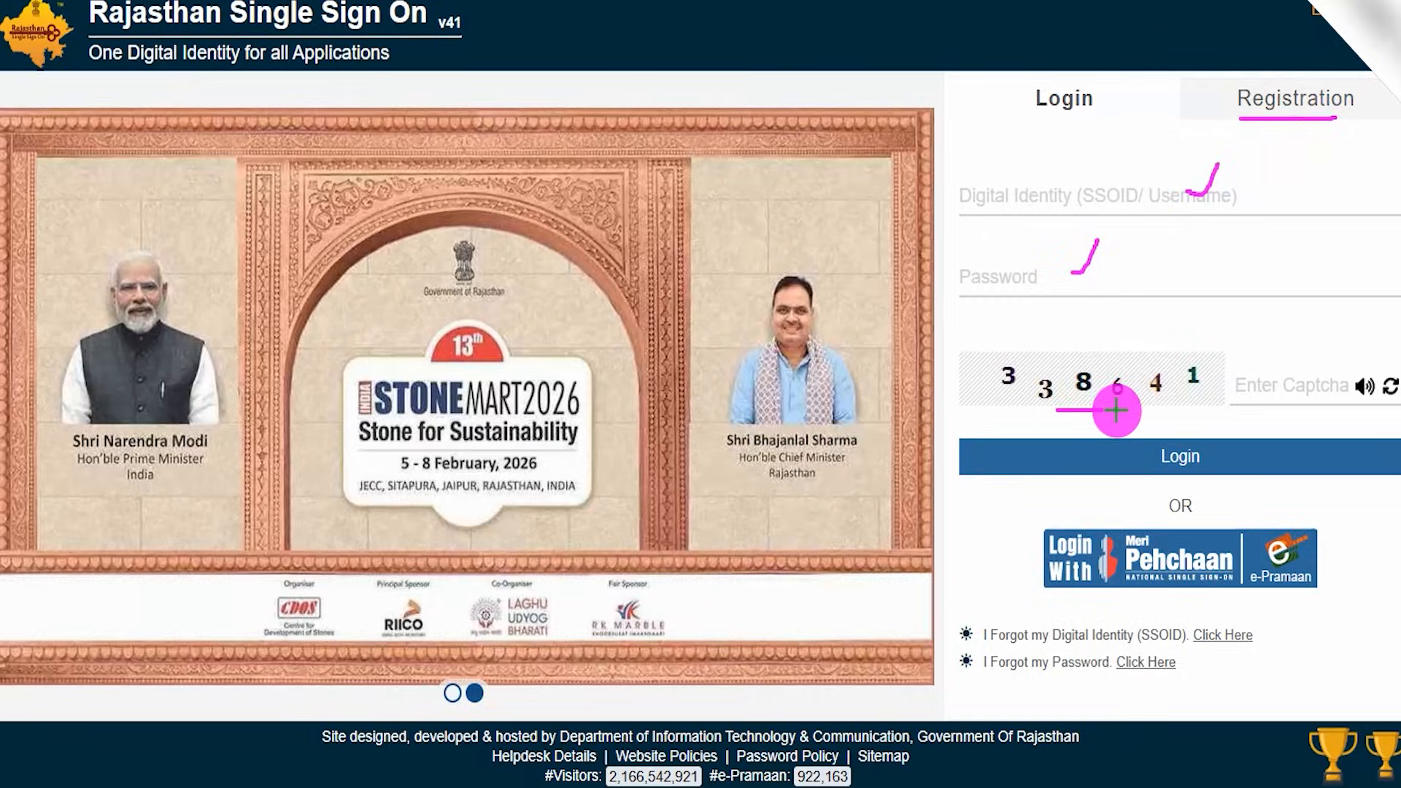
{"action": "left_click_drag", "start_coordinate": [1249, 396], "coordinate": [1296, 346]}
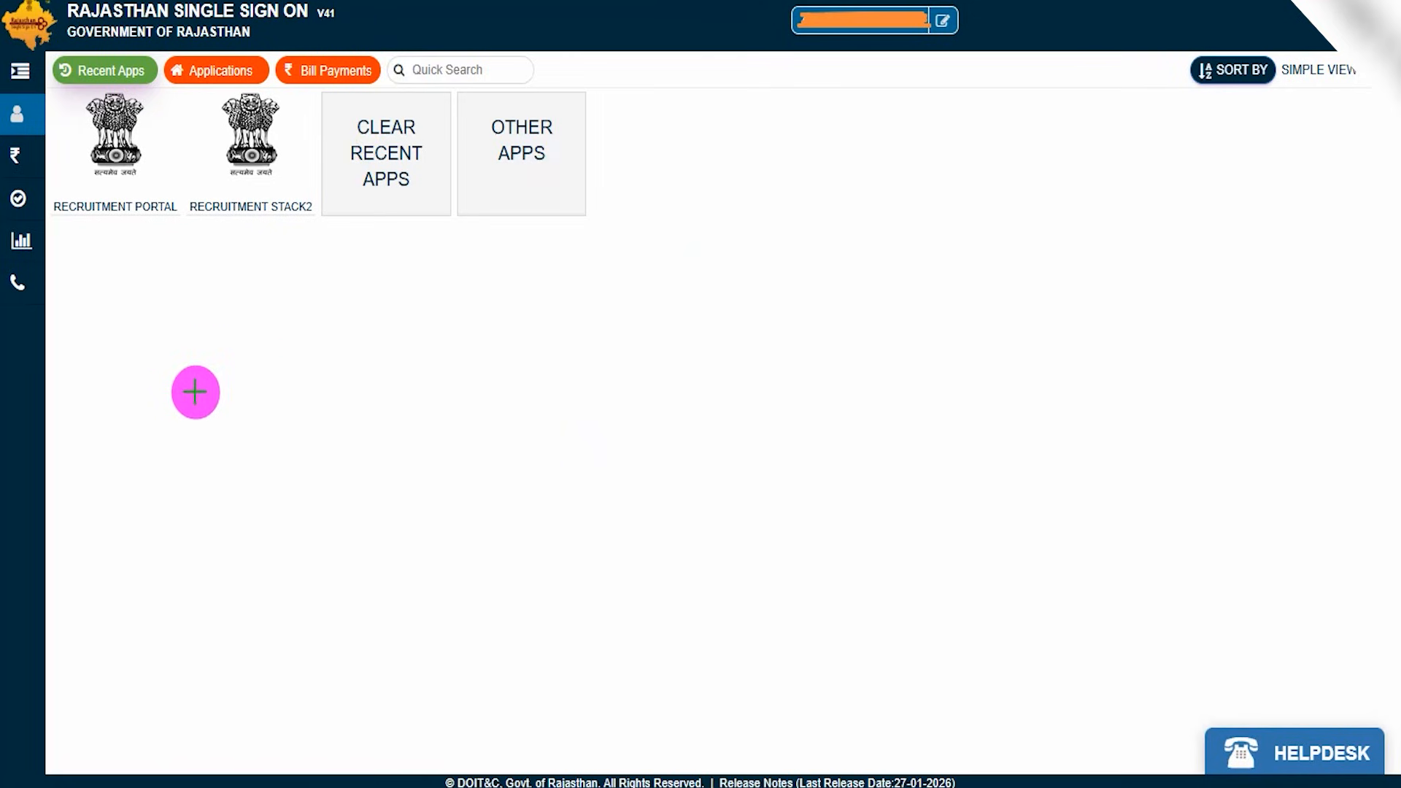
{"action": "left_click_drag", "start_coordinate": [164, 535], "coordinate": [117, 260]}
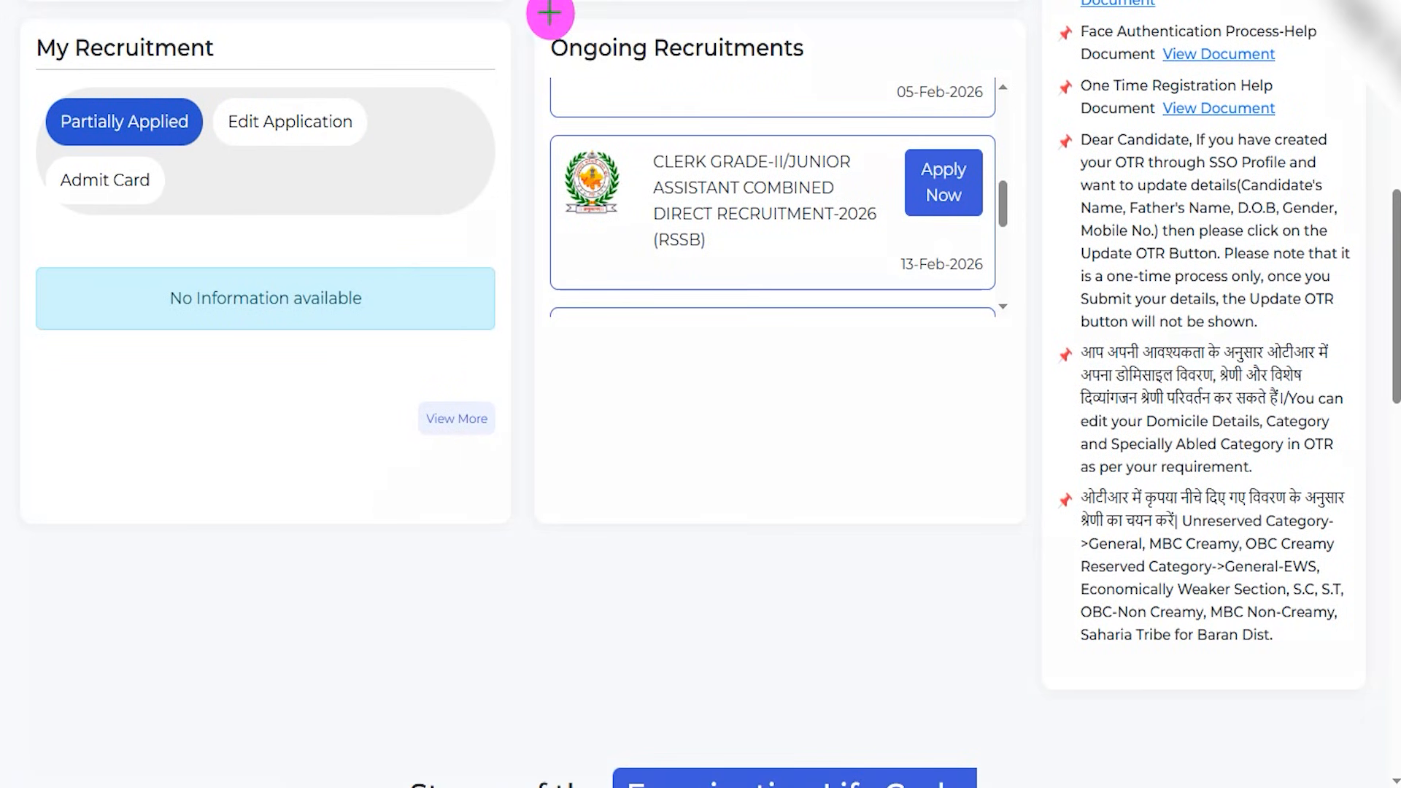
{"action": "mouse_move", "coordinate": [531, 19]}
{"action": "left_mouse_down"}
{"action": "mouse_move", "coordinate": [813, 53]}
{"action": "mouse_move", "coordinate": [833, 70]}
{"action": "left_mouse_up"}
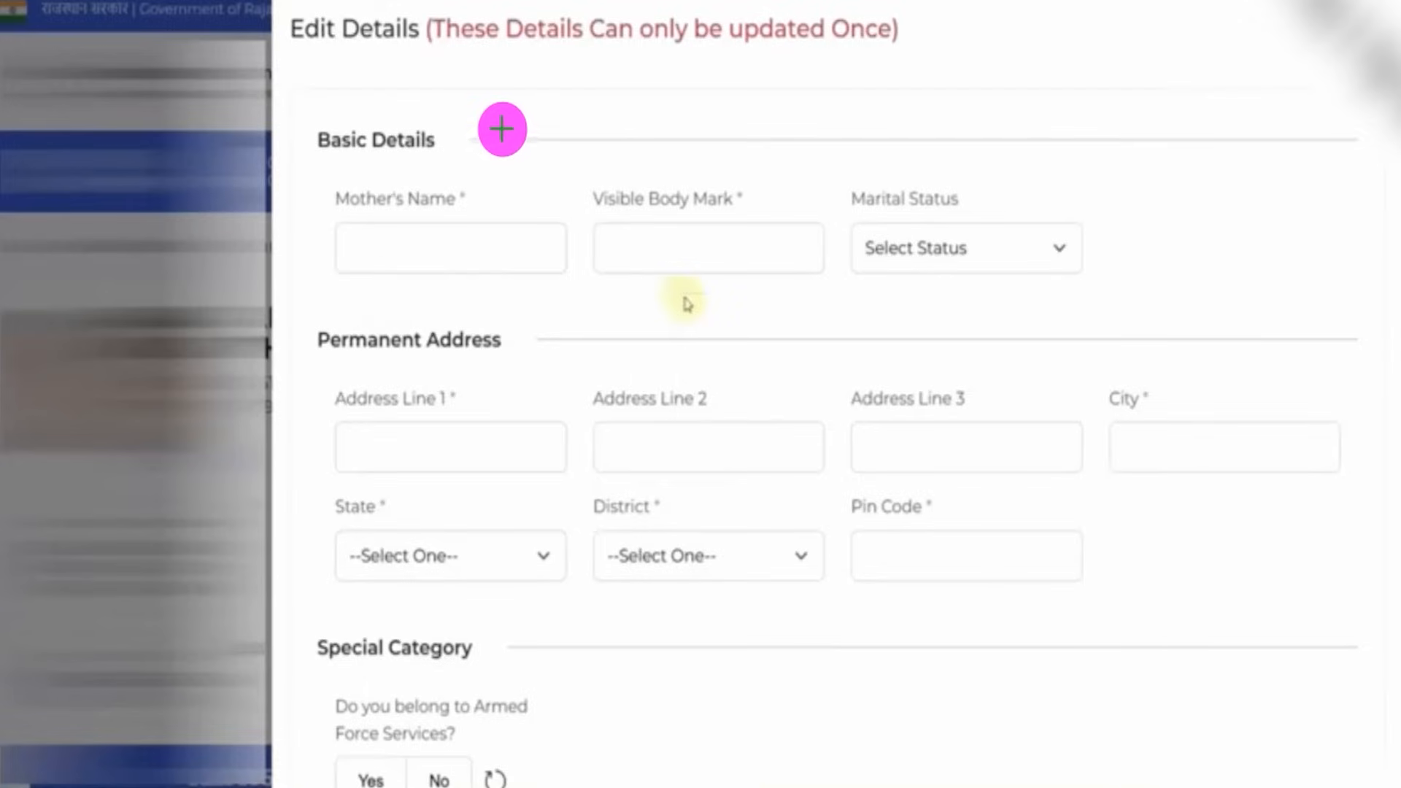
{"action": "left_click_drag", "start_coordinate": [499, 123], "coordinate": [540, 86]}
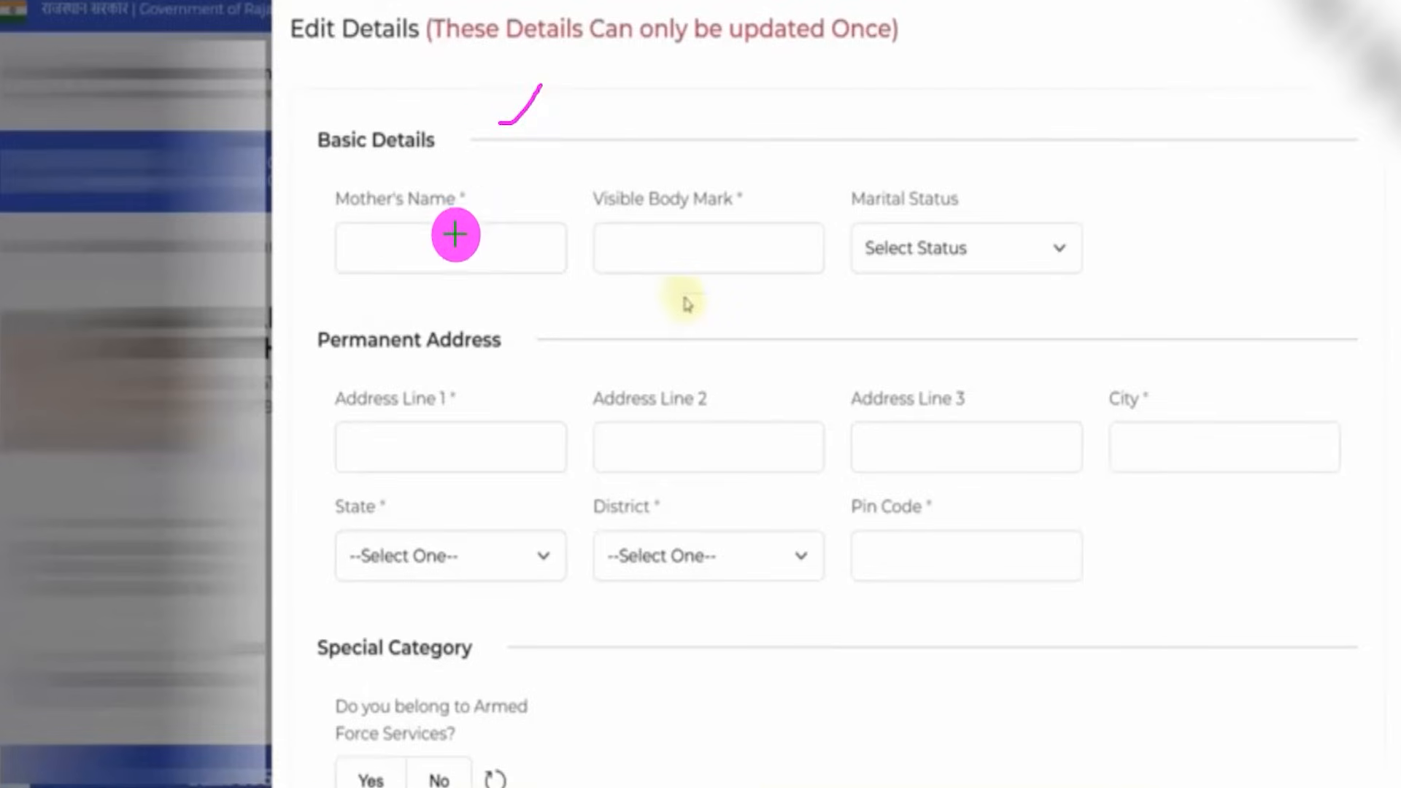
{"action": "left_click_drag", "start_coordinate": [354, 249], "coordinate": [411, 246]}
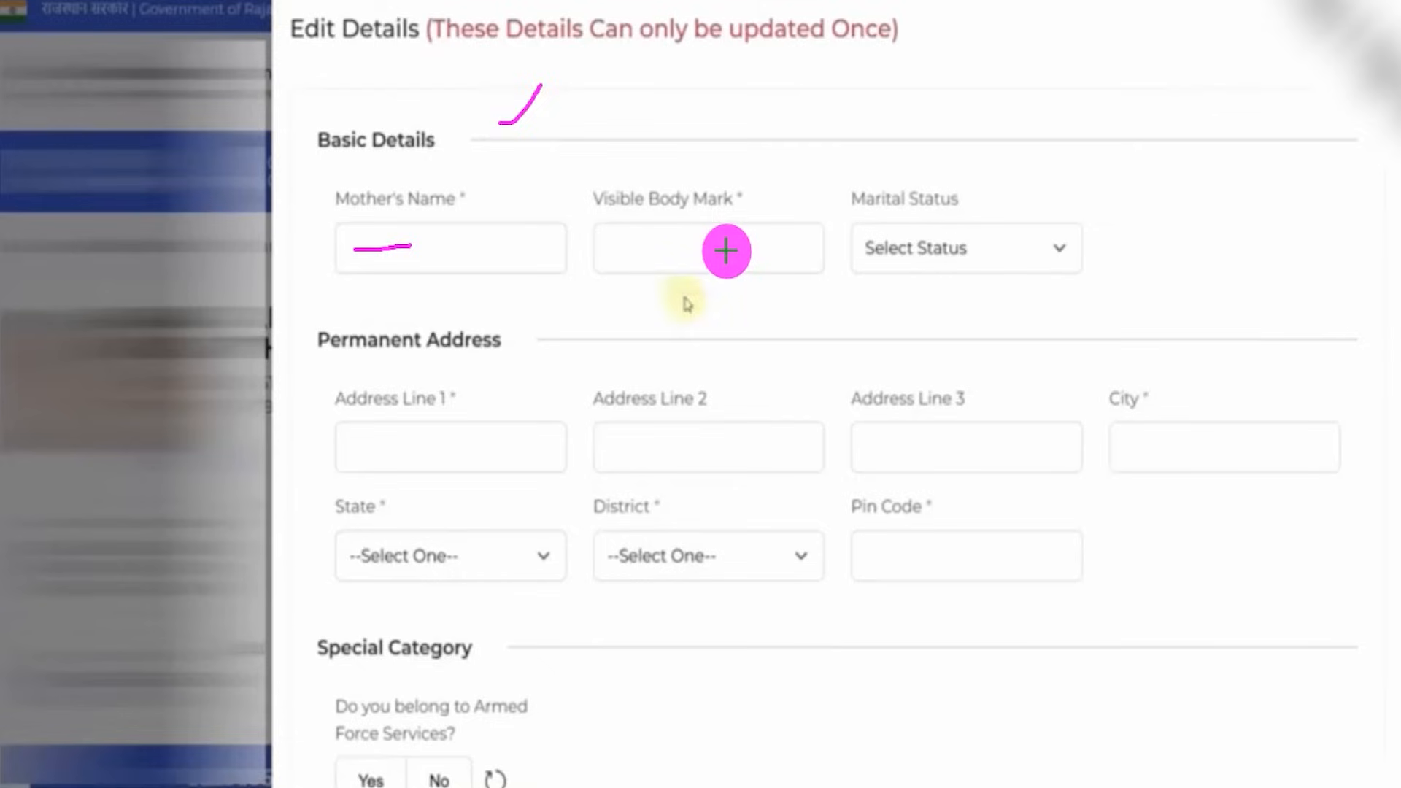
{"action": "left_click_drag", "start_coordinate": [727, 252], "coordinate": [766, 203]}
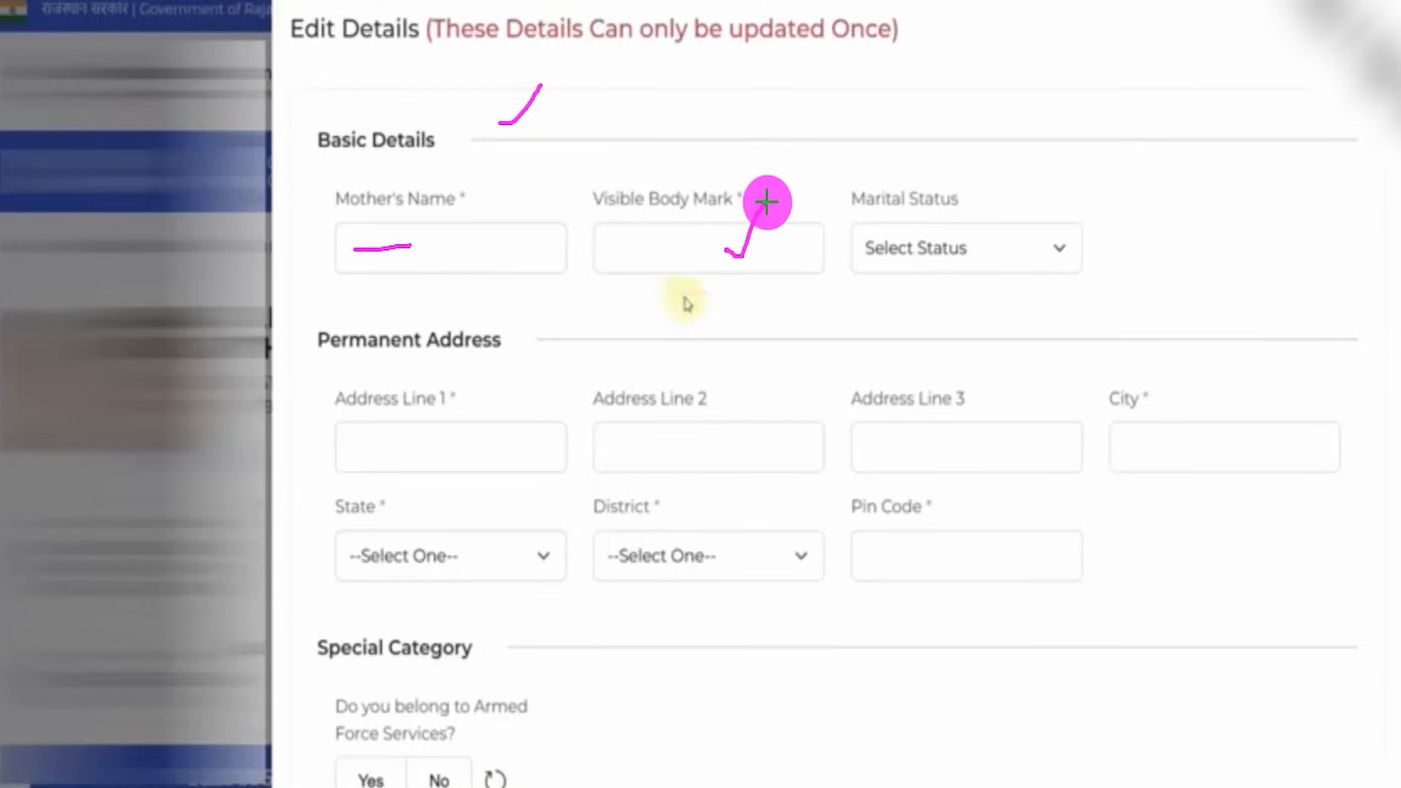
{"action": "mouse_move", "coordinate": [1011, 244]}
{"action": "left_mouse_down"}
{"action": "mouse_move", "coordinate": [1023, 251]}
{"action": "mouse_move", "coordinate": [1071, 189]}
{"action": "left_mouse_up"}
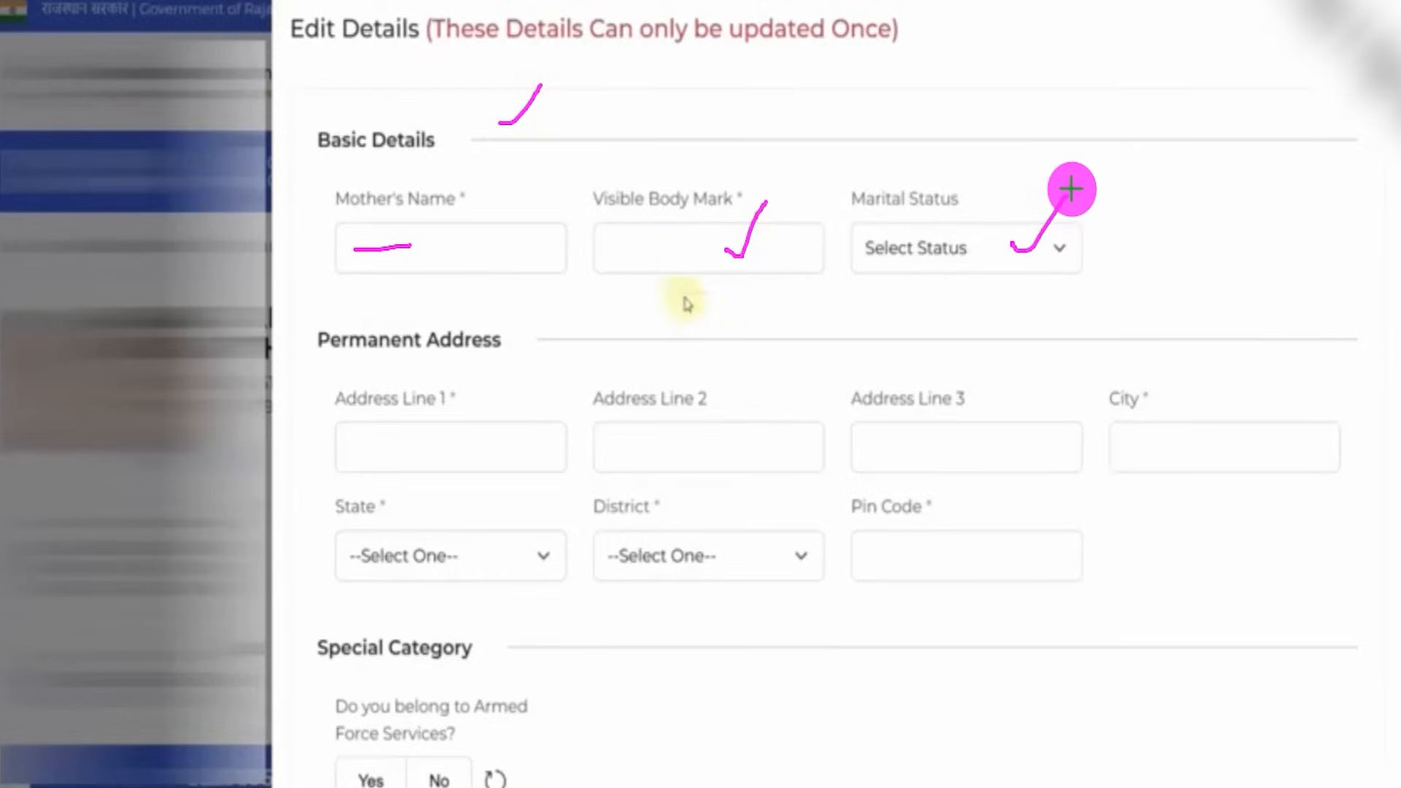
{"action": "left_click_drag", "start_coordinate": [332, 359], "coordinate": [489, 347]}
{"action": "left_click_drag", "start_coordinate": [378, 450], "coordinate": [446, 447]}
{"action": "left_click_drag", "start_coordinate": [682, 451], "coordinate": [738, 451]}
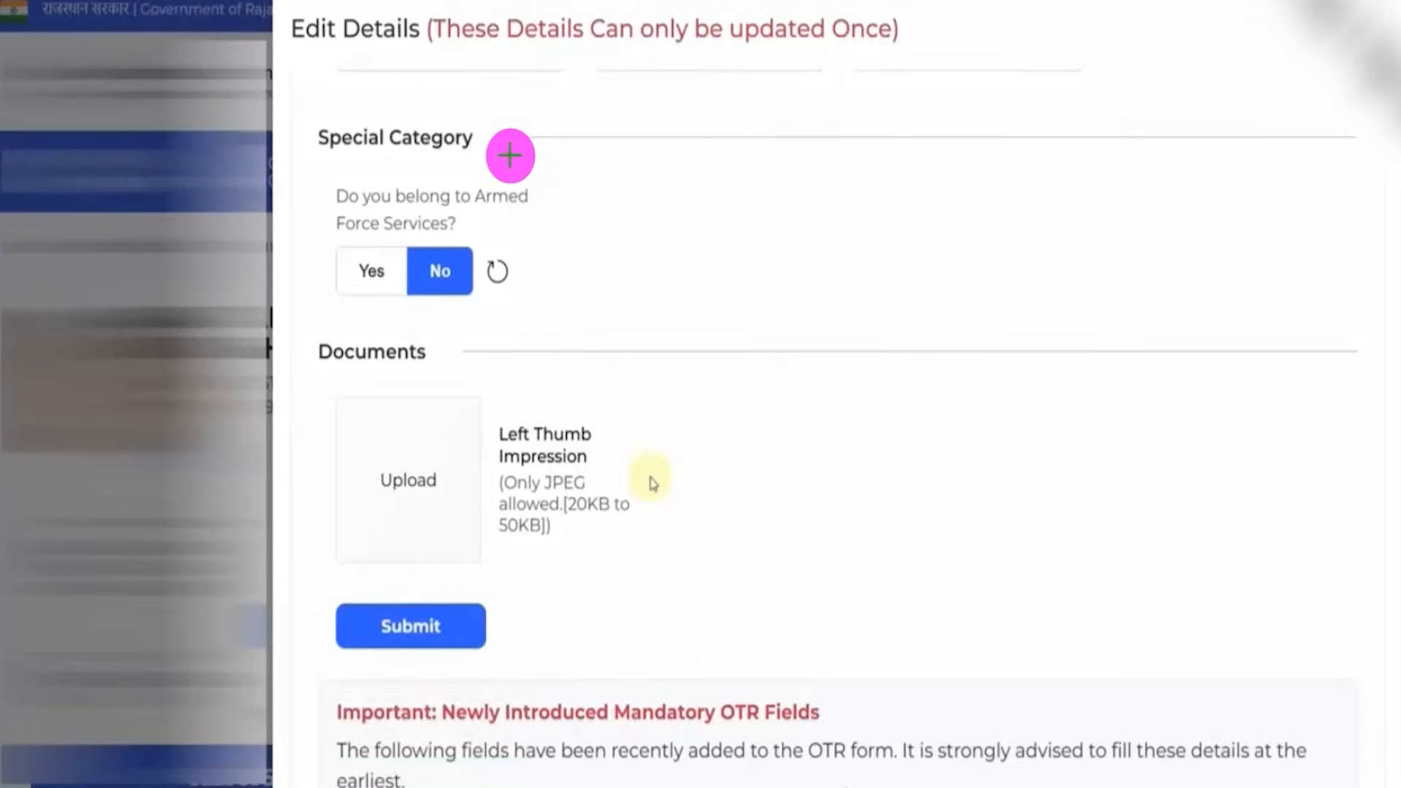
{"action": "left_click_drag", "start_coordinate": [505, 152], "coordinate": [548, 114]}
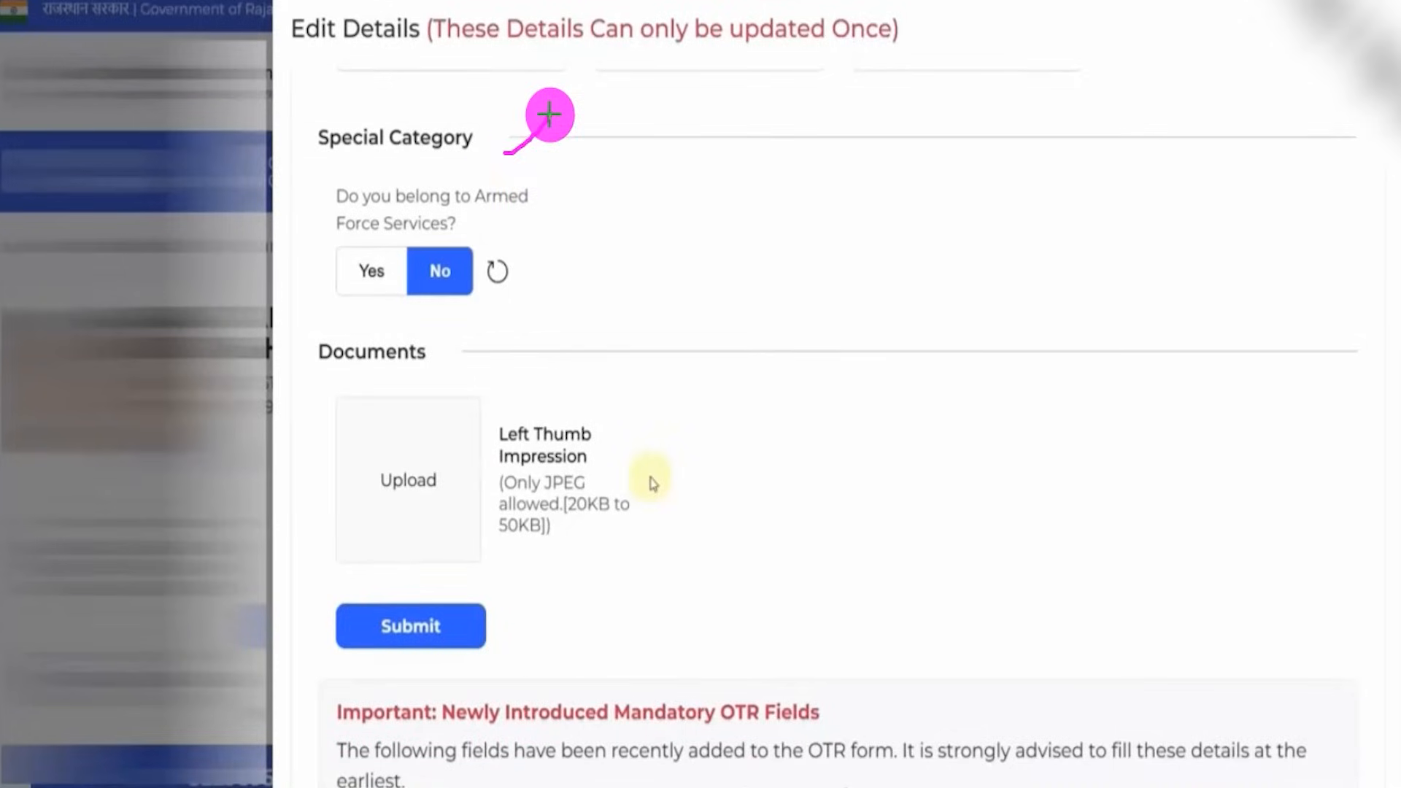
{"action": "left_click_drag", "start_coordinate": [548, 210], "coordinate": [578, 164]}
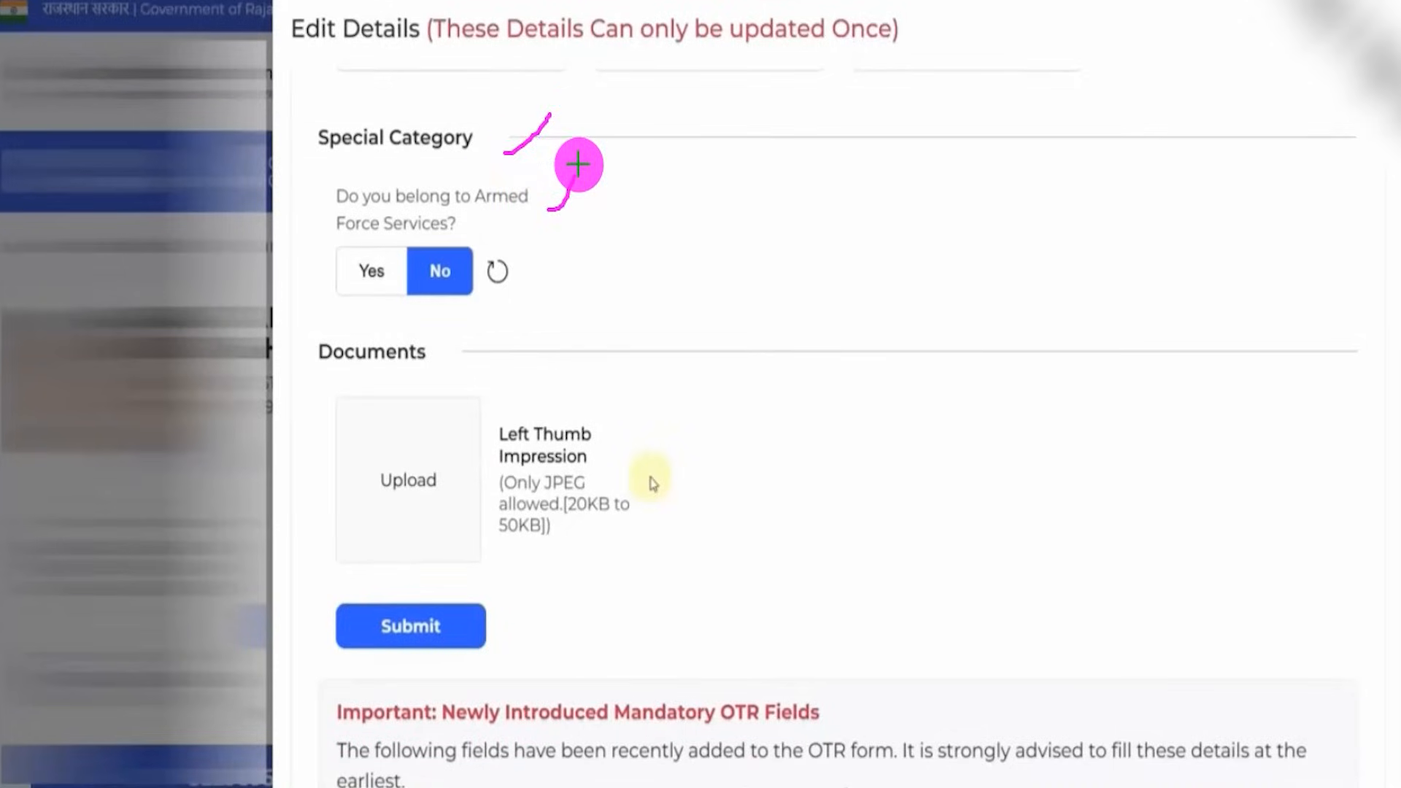
{"action": "left_click_drag", "start_coordinate": [361, 264], "coordinate": [393, 216]}
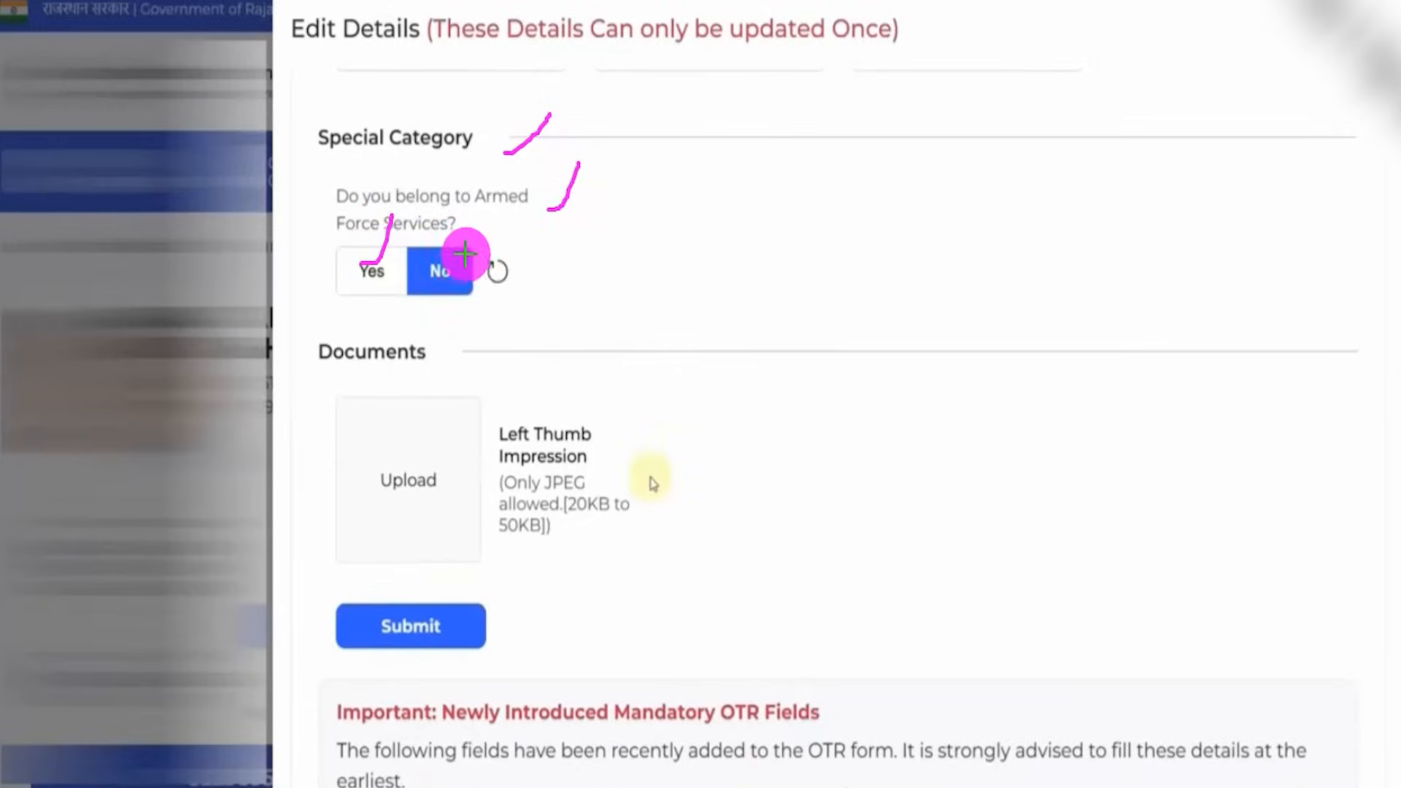
{"action": "left_click_drag", "start_coordinate": [467, 262], "coordinate": [496, 233]}
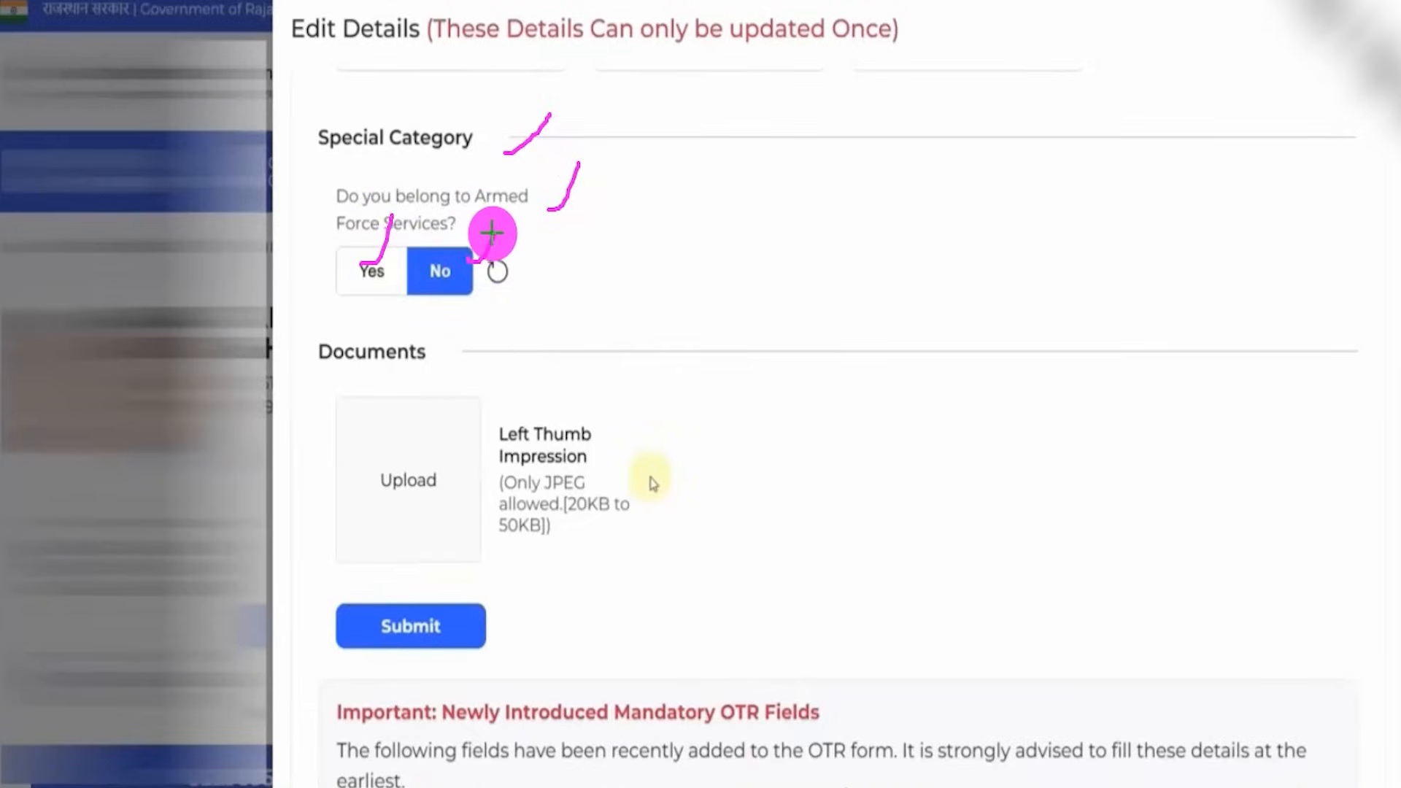
{"action": "left_click_drag", "start_coordinate": [596, 458], "coordinate": [680, 373]}
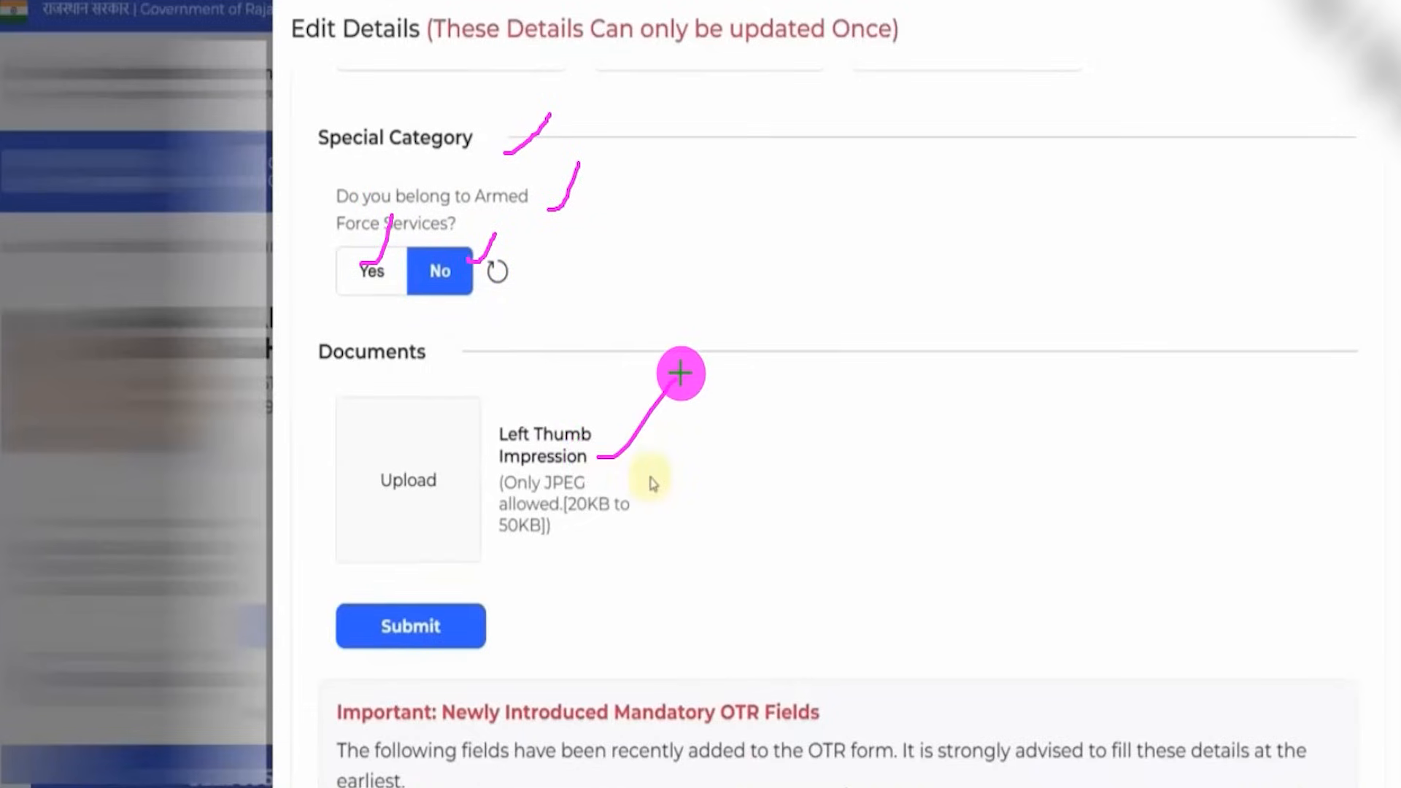
{"action": "left_click_drag", "start_coordinate": [603, 482], "coordinate": [642, 441]}
{"action": "left_click_drag", "start_coordinate": [587, 515], "coordinate": [666, 513]}
{"action": "left_click_drag", "start_coordinate": [502, 542], "coordinate": [595, 542]}
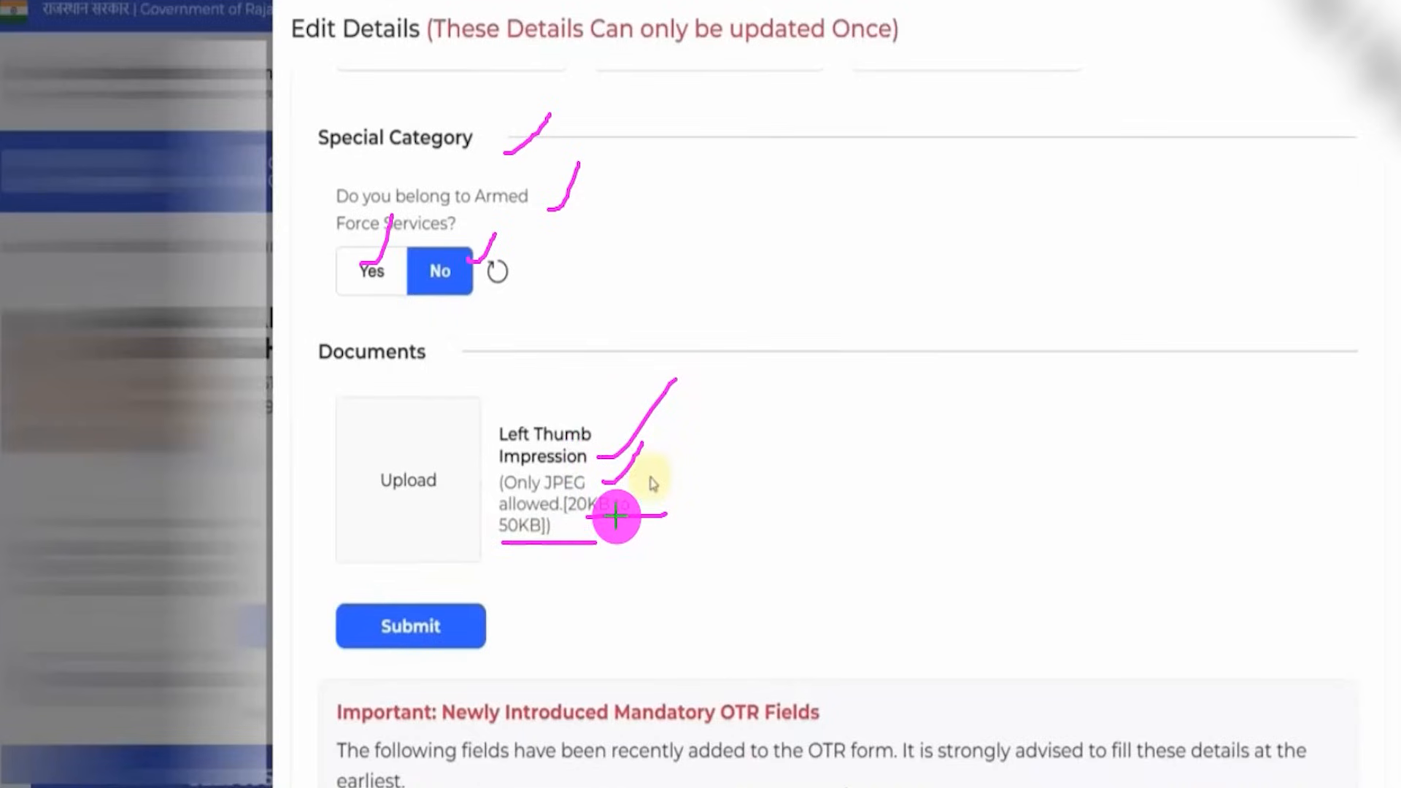
{"action": "left_click_drag", "start_coordinate": [427, 457], "coordinate": [478, 365]}
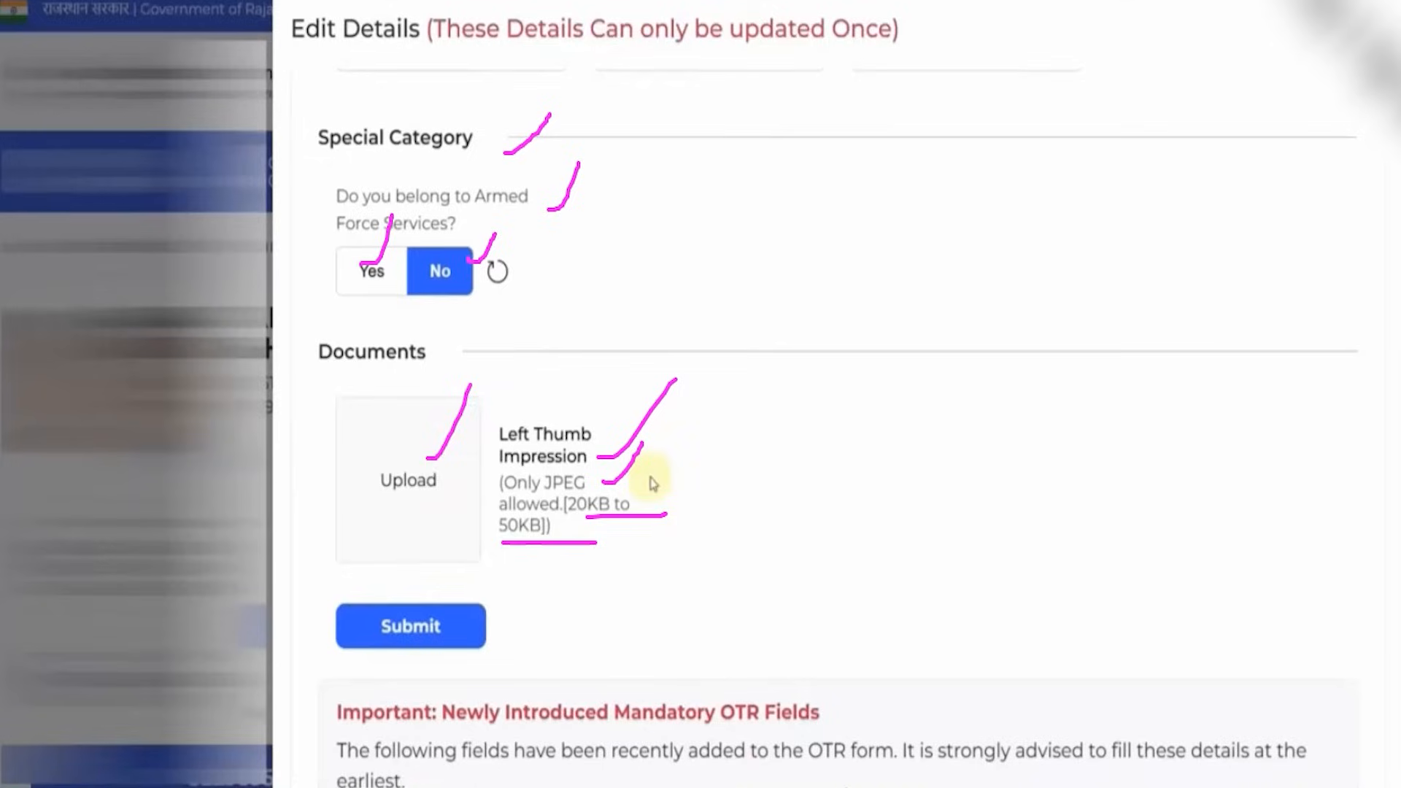
{"action": "left_click_drag", "start_coordinate": [866, 595], "coordinate": [473, 624]}
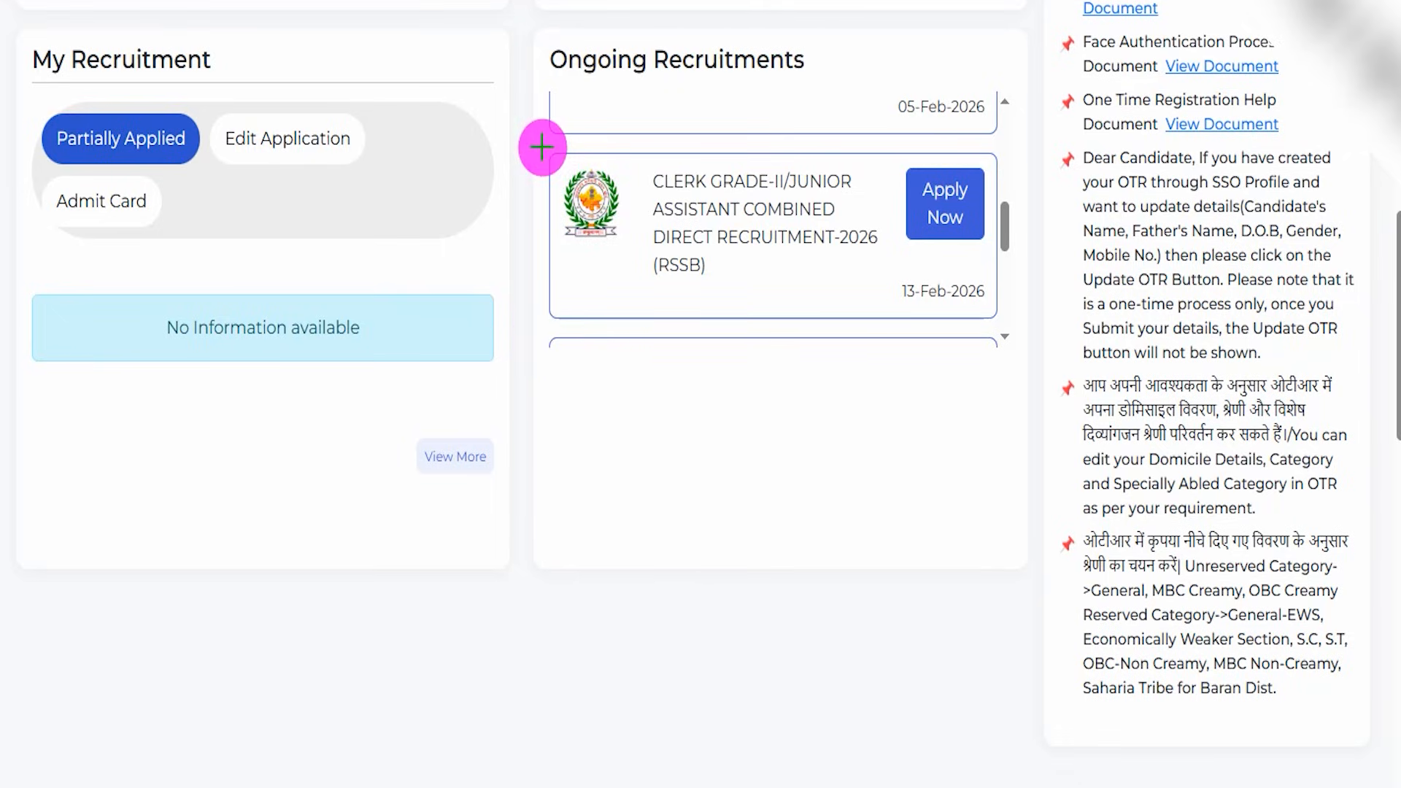
{"action": "left_click_drag", "start_coordinate": [540, 35], "coordinate": [809, 79]}
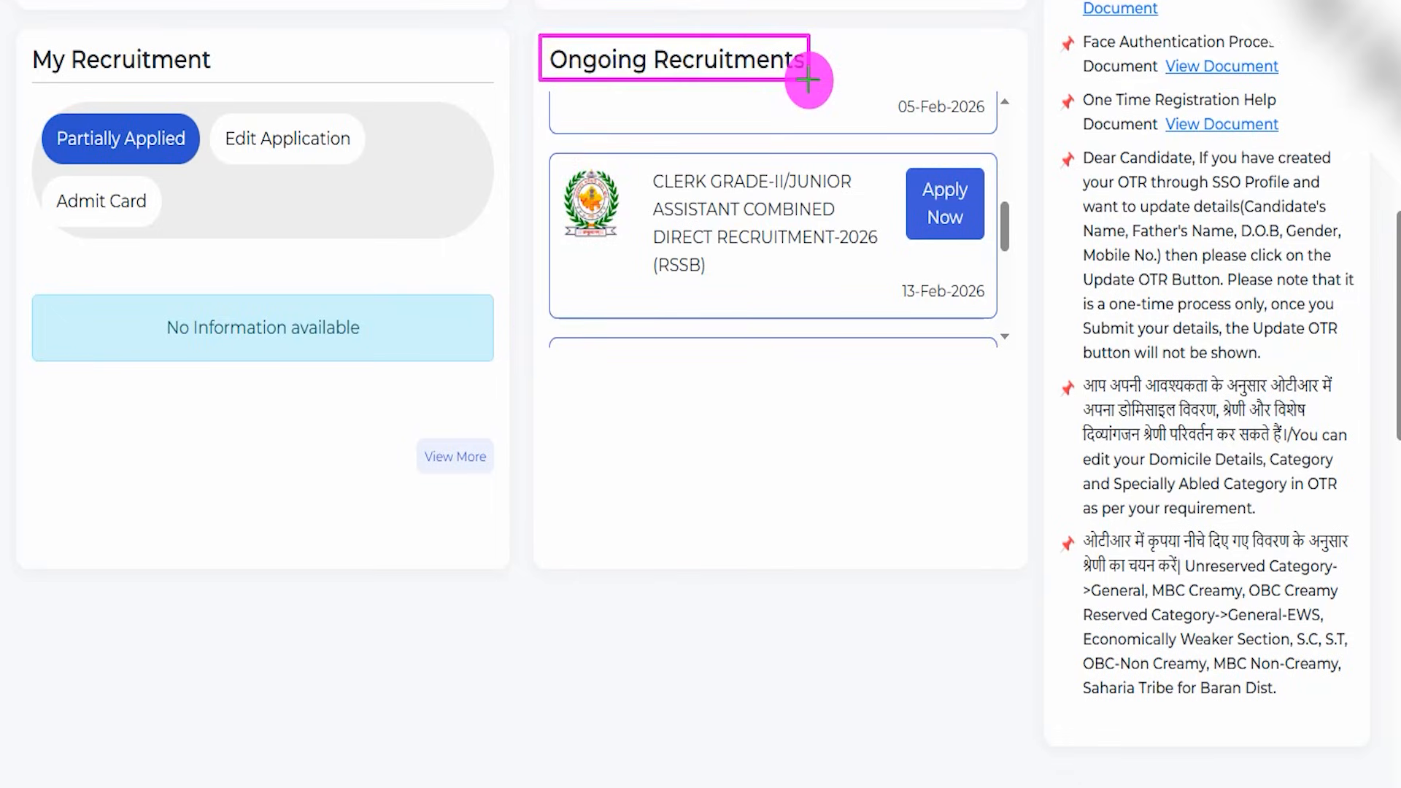
{"action": "mouse_move", "coordinate": [537, 142]}
{"action": "left_mouse_down"}
{"action": "mouse_move", "coordinate": [769, 163]}
{"action": "mouse_move", "coordinate": [930, 205]}
{"action": "mouse_move", "coordinate": [1000, 272]}
{"action": "mouse_move", "coordinate": [1015, 326]}
{"action": "left_mouse_up"}
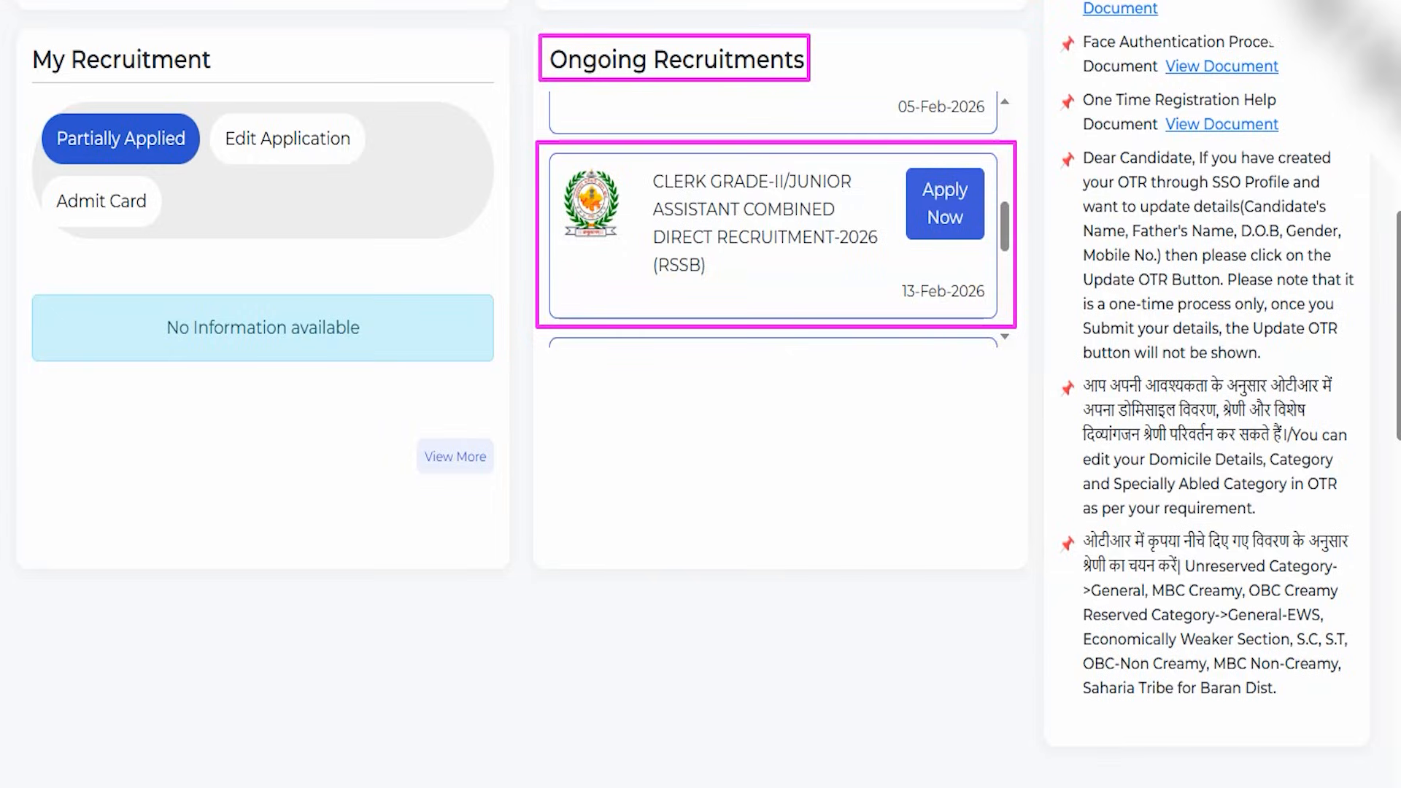
{"action": "left_click_drag", "start_coordinate": [966, 203], "coordinate": [1007, 152]}
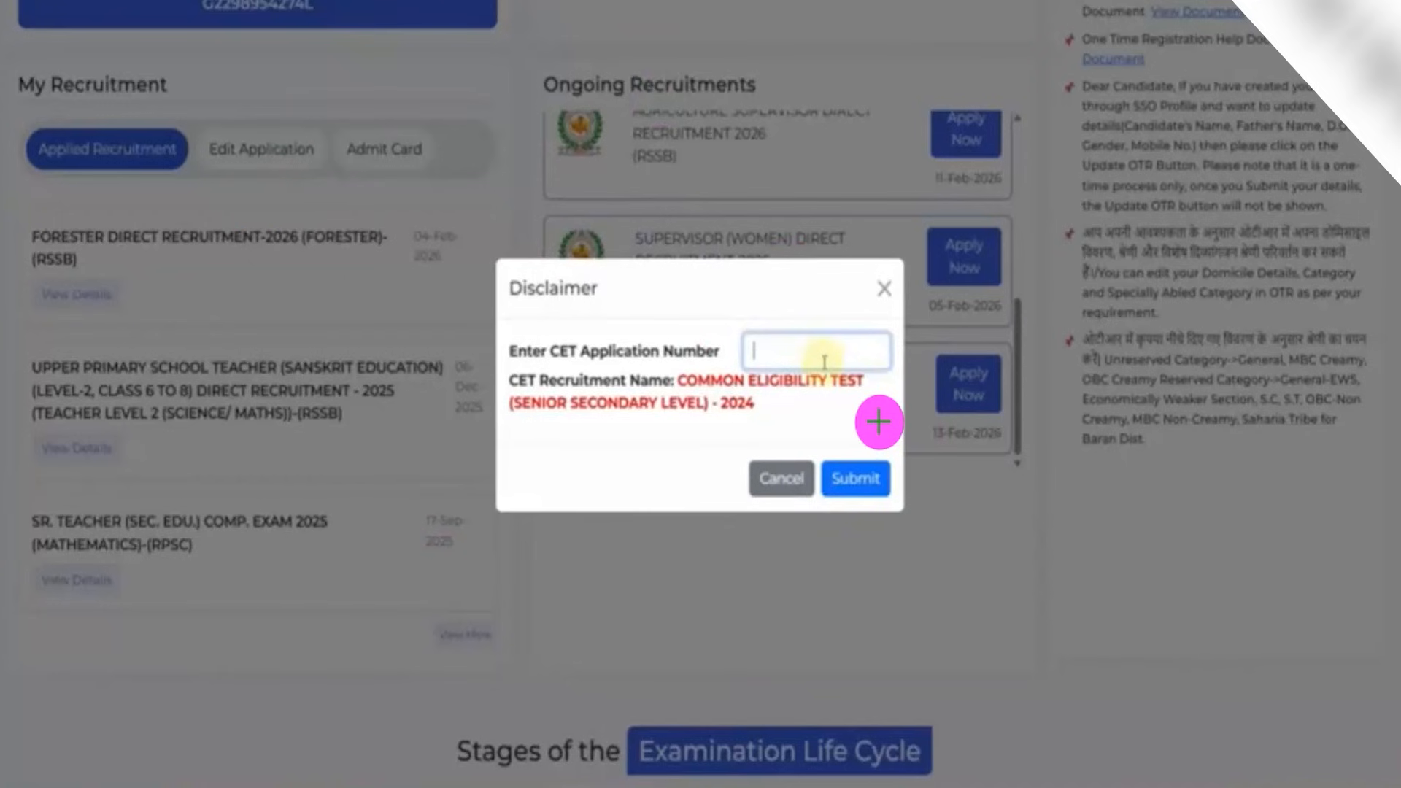
{"action": "left_click_drag", "start_coordinate": [625, 282], "coordinate": [644, 259]}
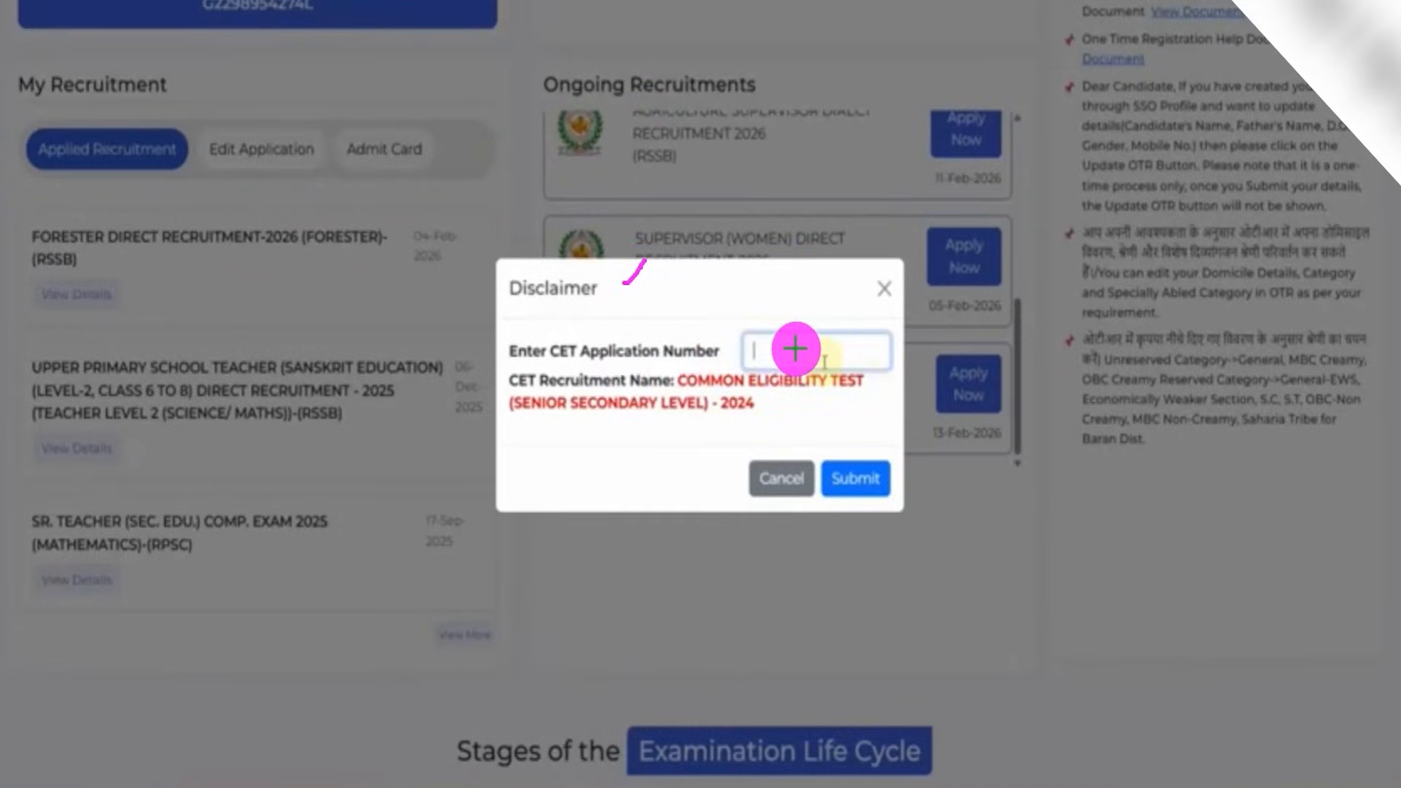
{"action": "left_click_drag", "start_coordinate": [837, 343], "coordinate": [874, 290]}
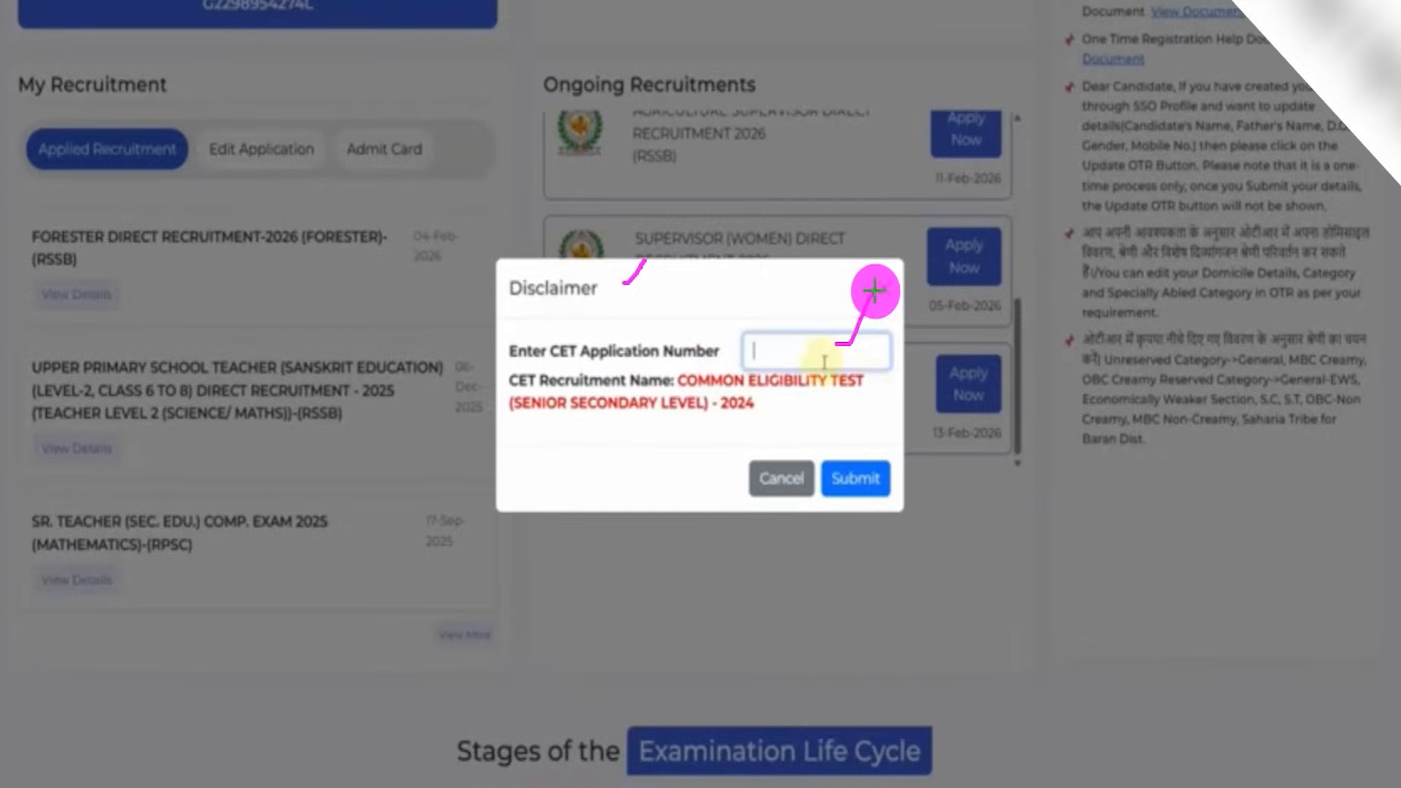
{"action": "left_click_drag", "start_coordinate": [957, 301], "coordinate": [883, 445]}
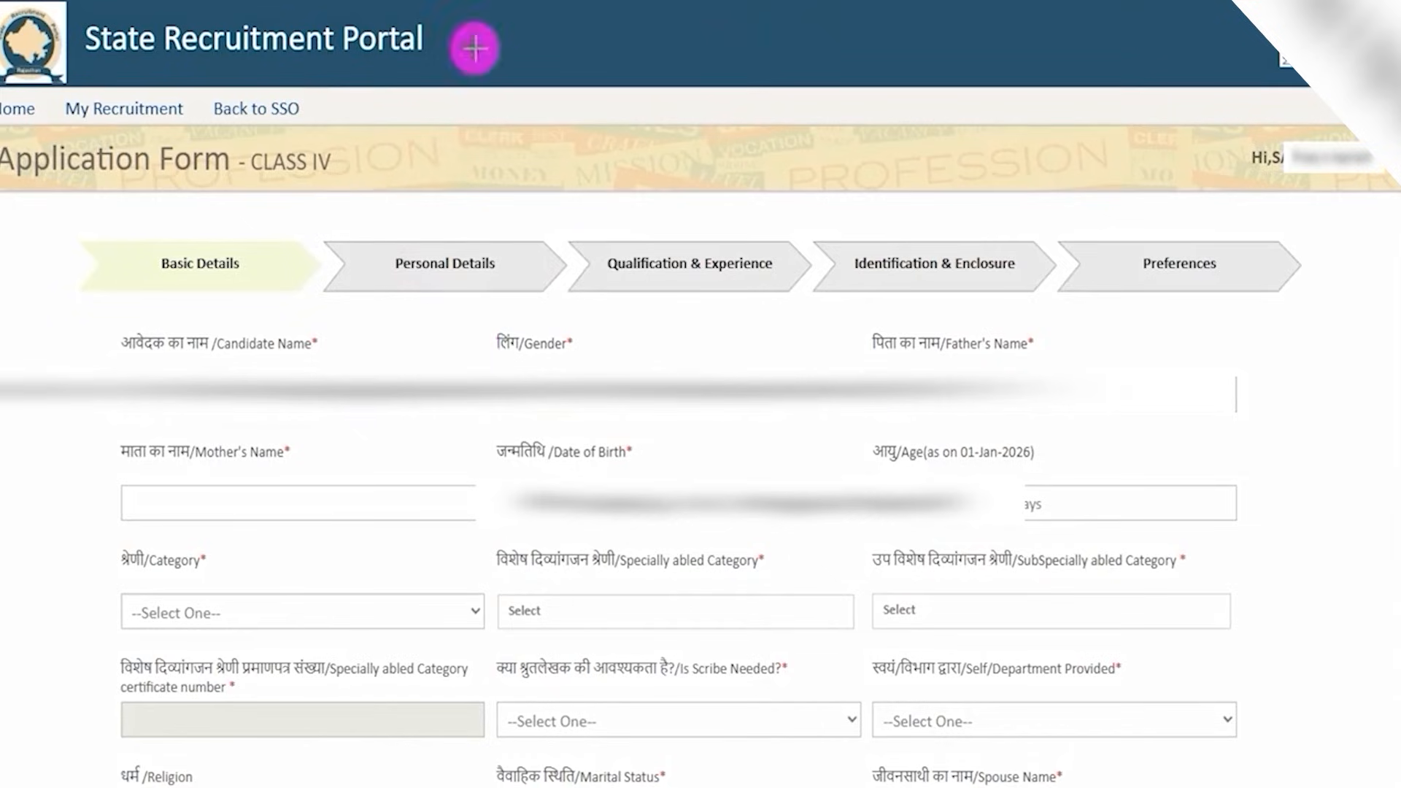
{"action": "left_click_drag", "start_coordinate": [354, 502], "coordinate": [470, 431]}
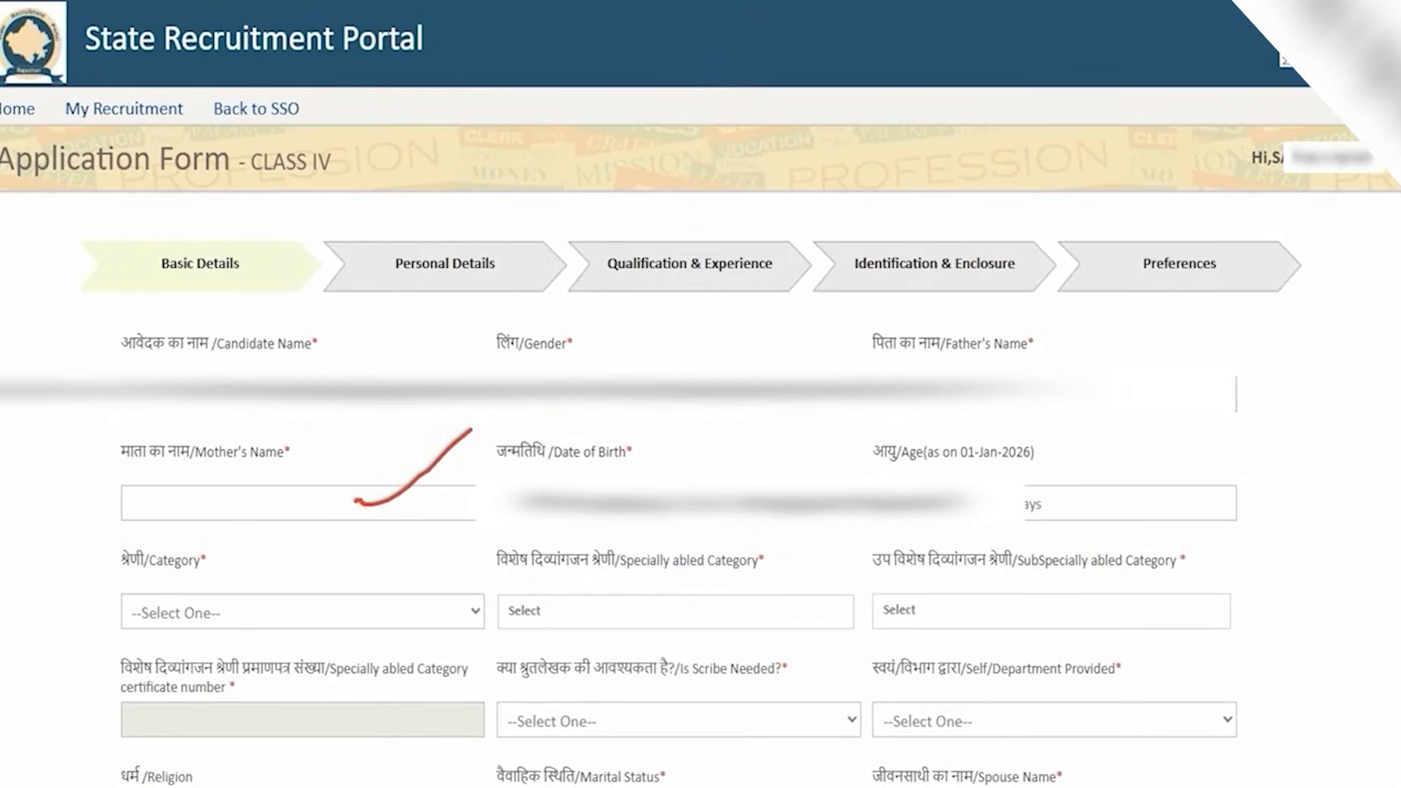
{"action": "left_click", "coordinate": [724, 1]}
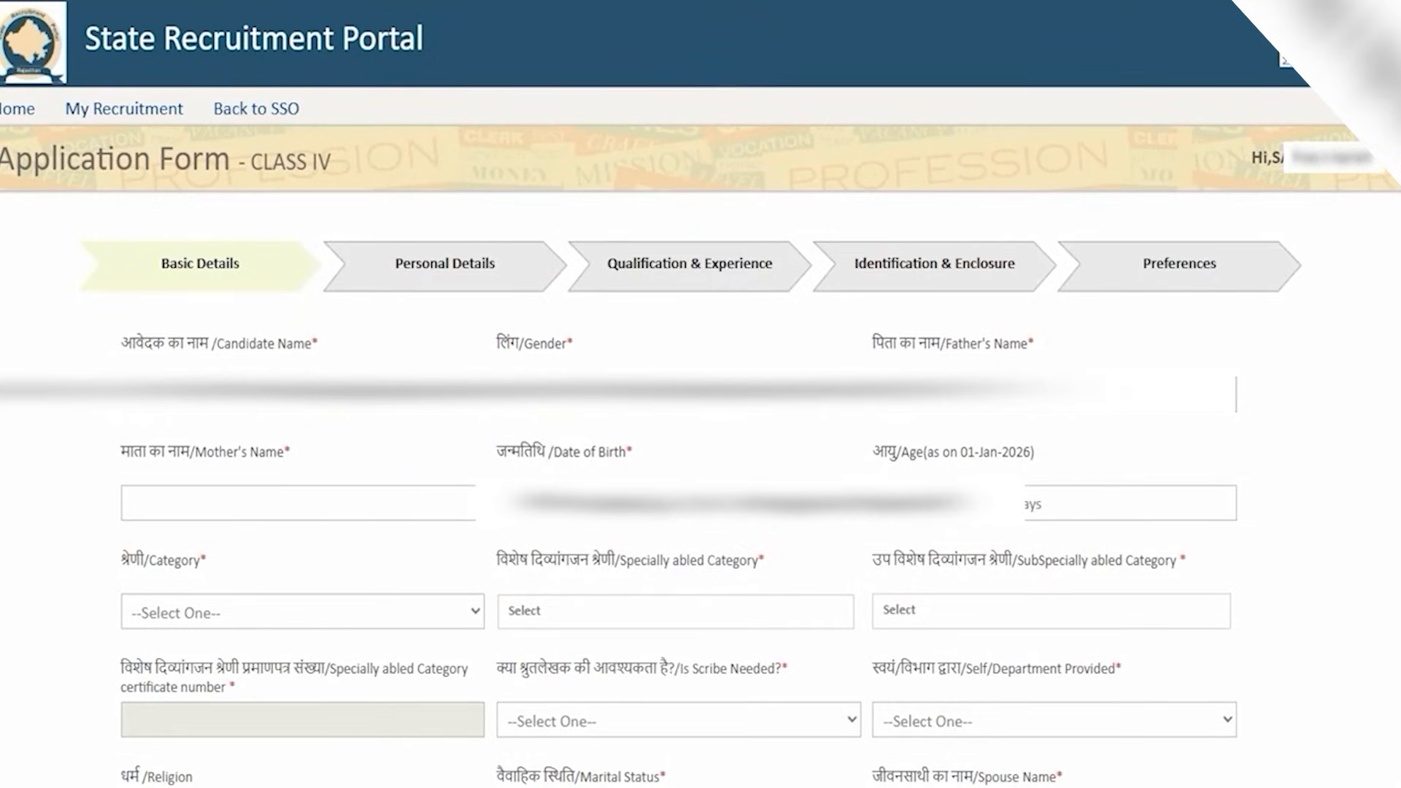
Set the applicant's Category to GENERAL and the Specially abled Category to Not Applicable in the basic details
{"action": "left_click", "coordinate": [394, 615]}
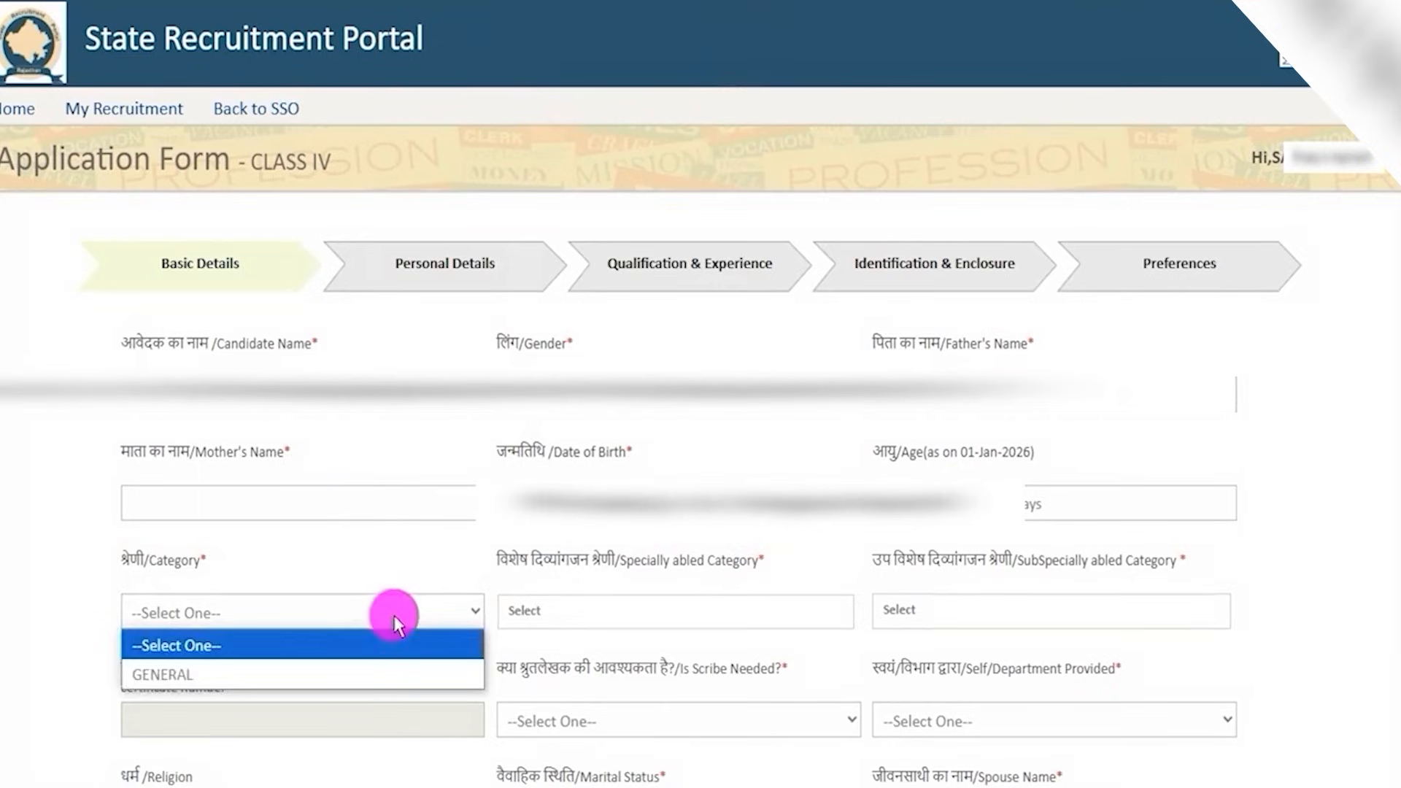
{"action": "left_click", "coordinate": [313, 674]}
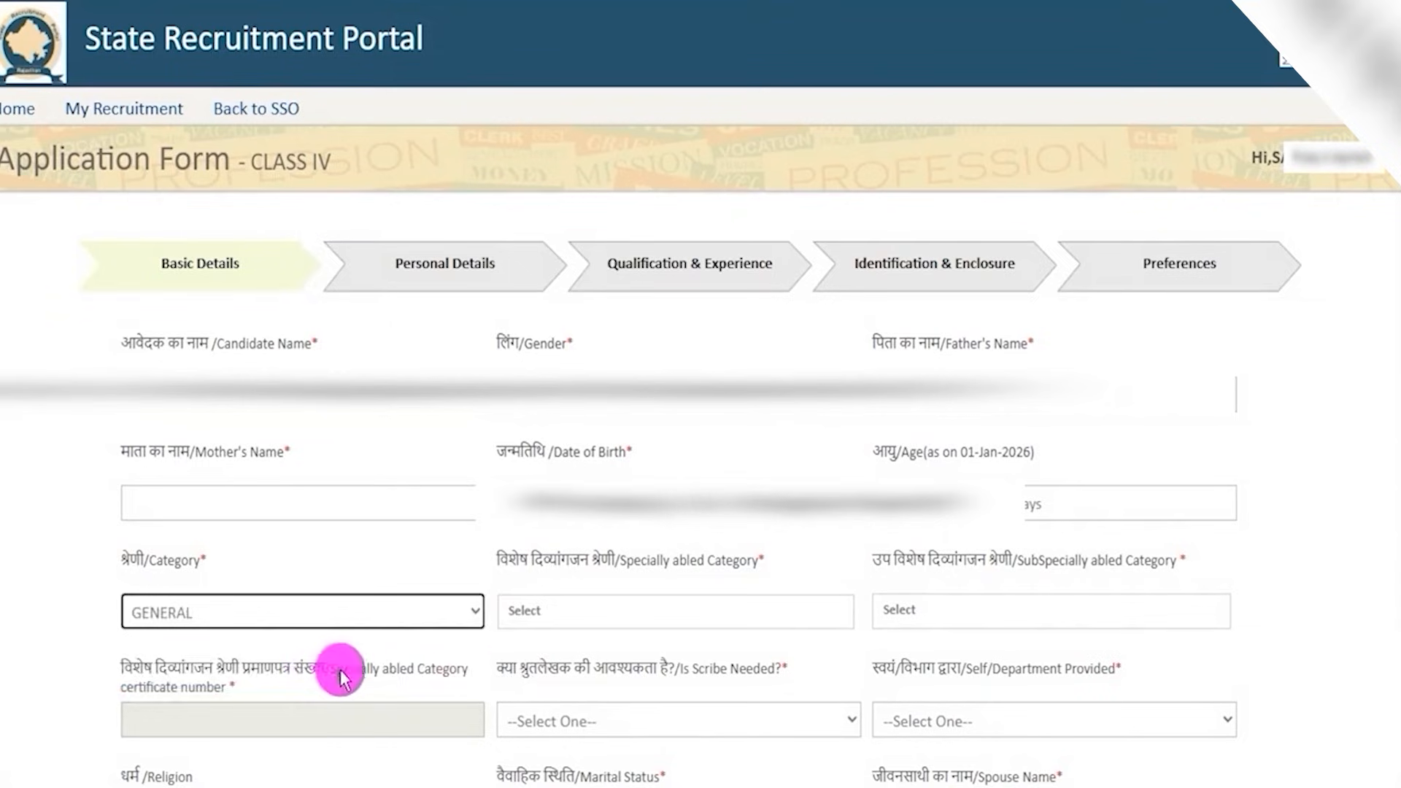
{"action": "left_click", "coordinate": [665, 620]}
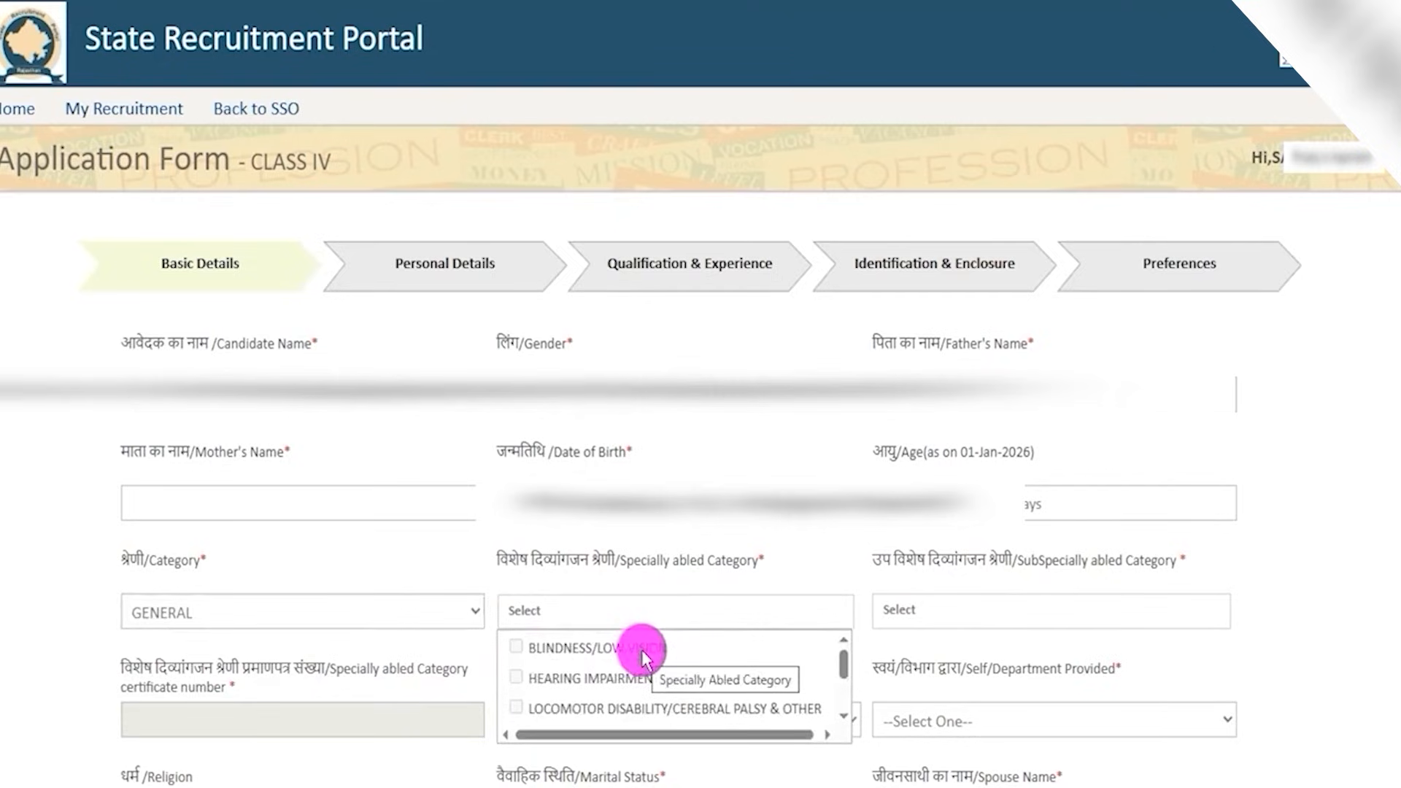
{"action": "scroll", "coordinate": [639, 667], "scroll_direction": "down", "scroll_amount": 3}
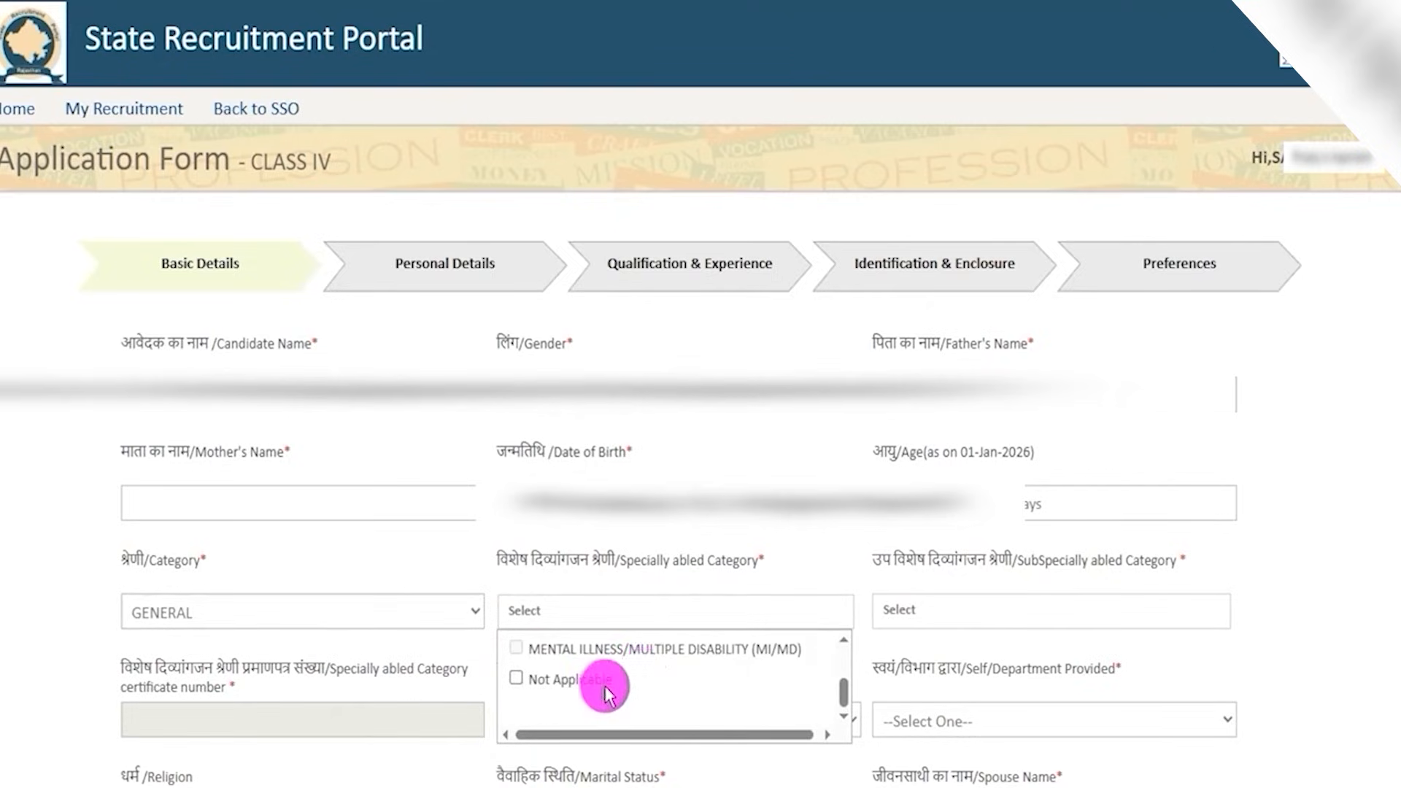
{"action": "scroll", "coordinate": [584, 690], "scroll_direction": "up", "scroll_amount": 3}
{"action": "scroll", "coordinate": [579, 686], "scroll_direction": "down", "scroll_amount": 3}
{"action": "left_click", "coordinate": [579, 682]}
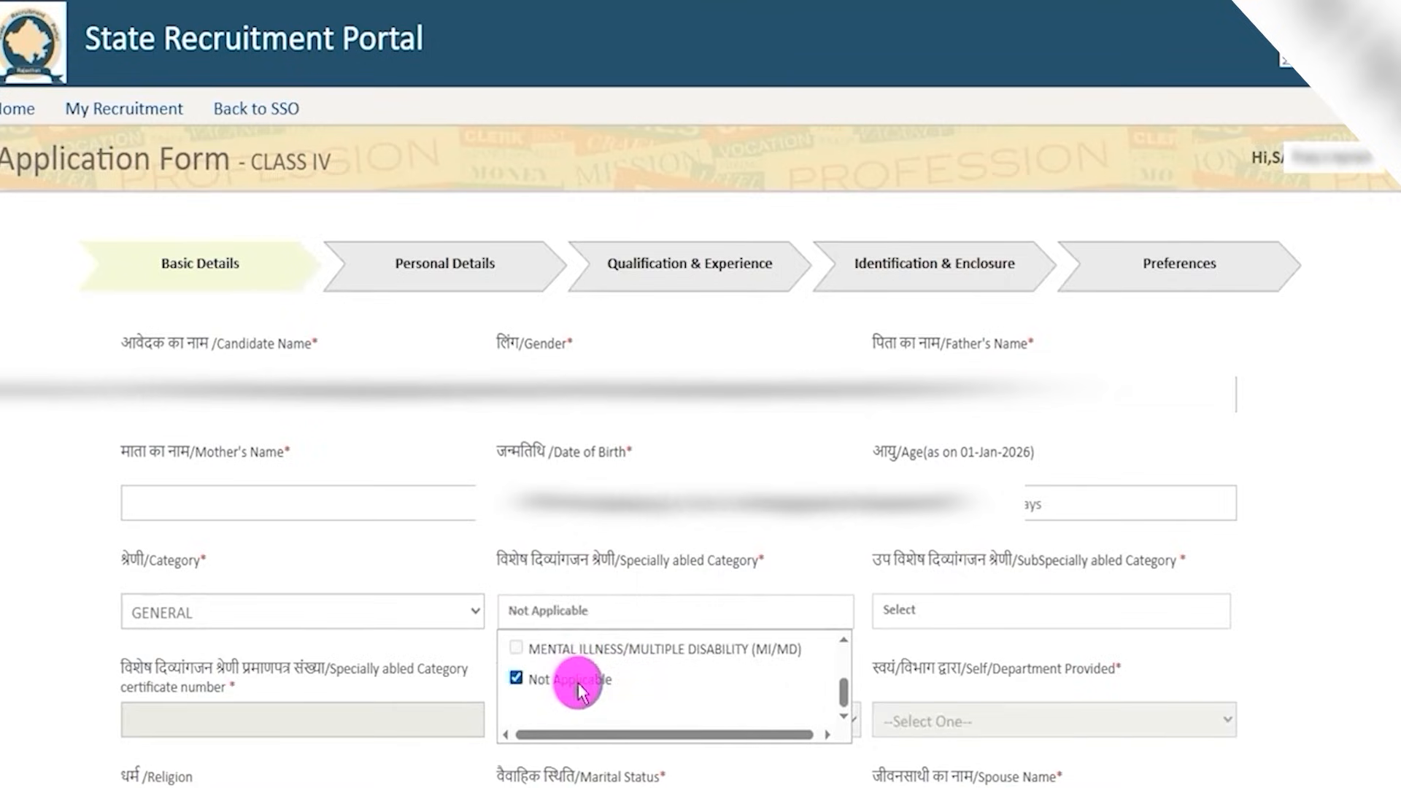
{"action": "left_click", "coordinate": [921, 637]}
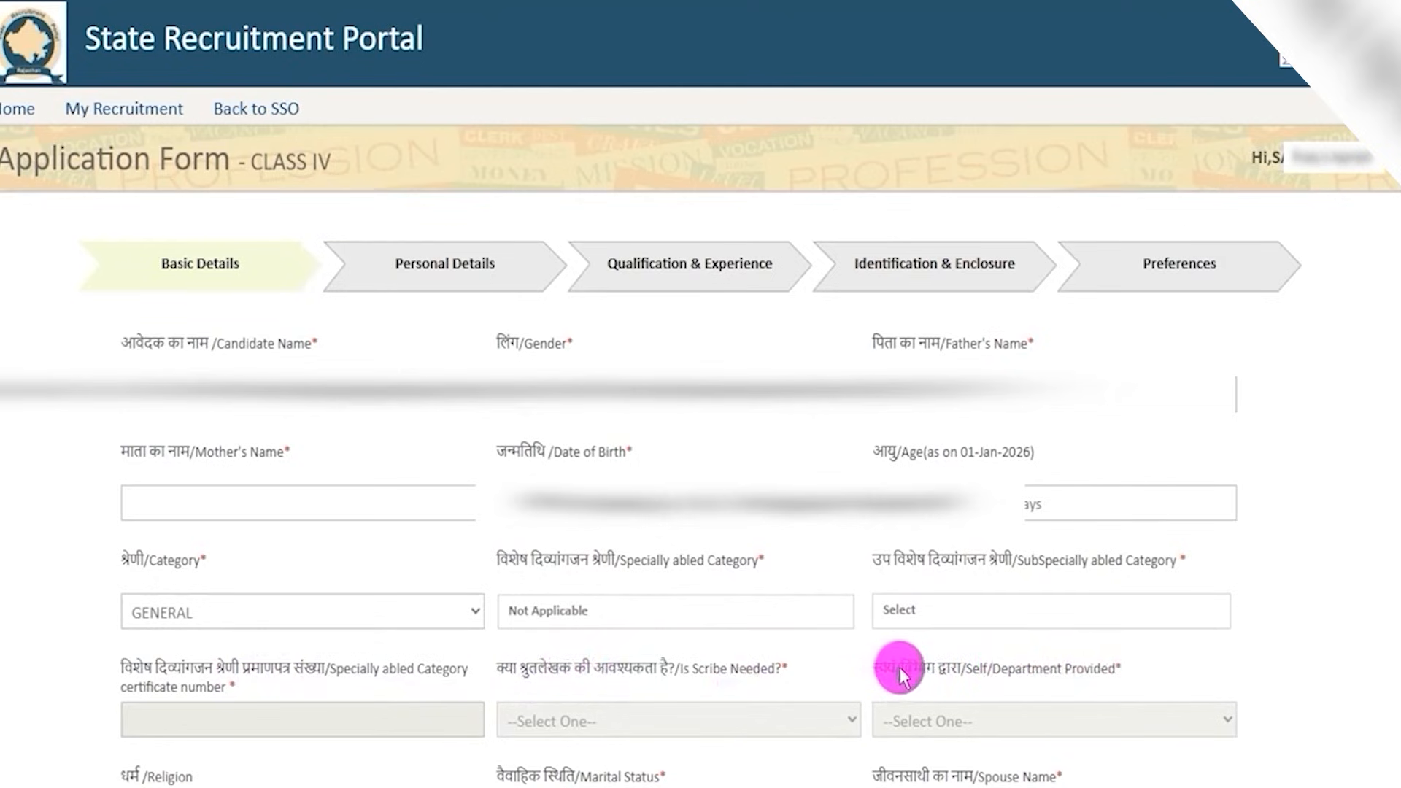
{"action": "left_click_drag", "start_coordinate": [917, 676], "coordinate": [1077, 676]}
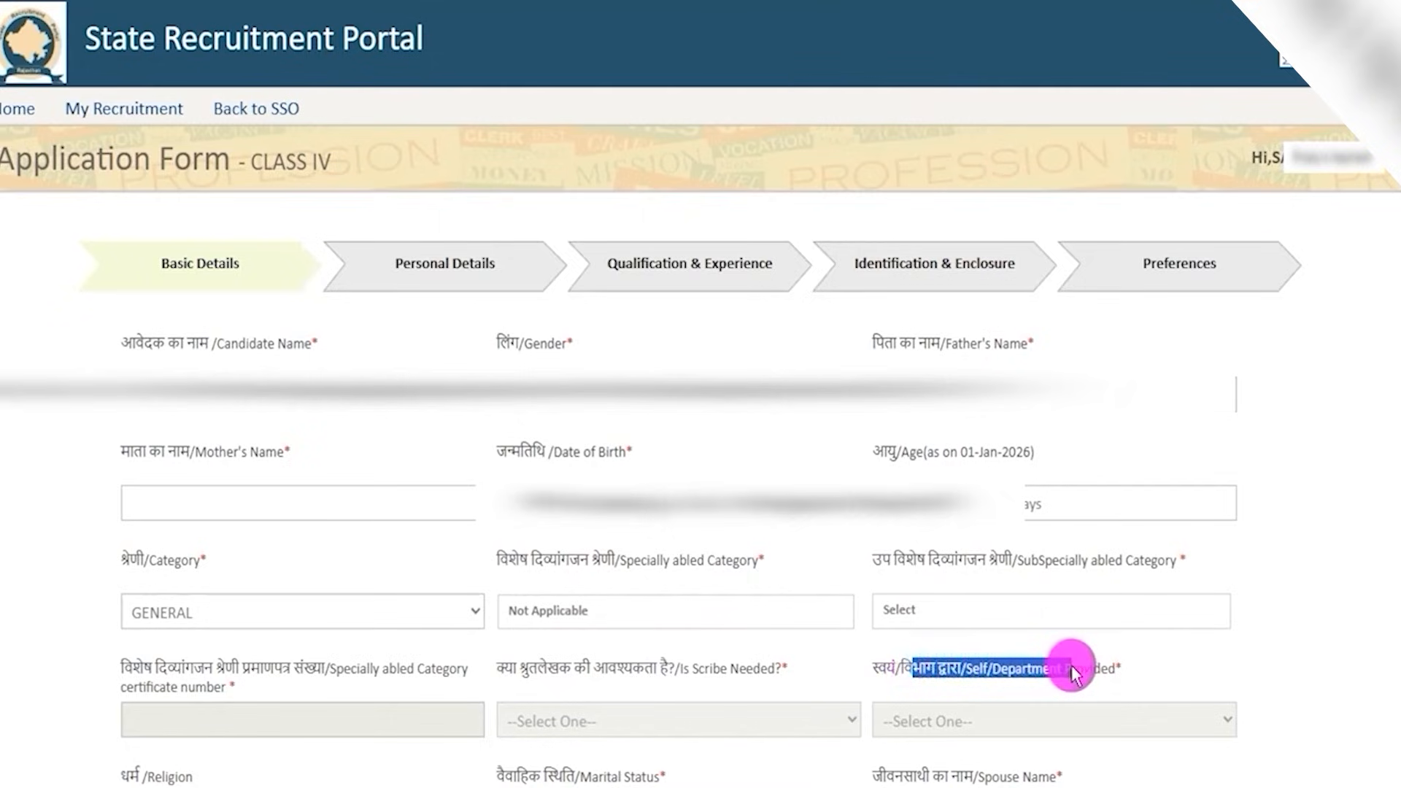
Set the applicant's Religion to HINDU and Marital Status to Unmarried in the basic details
{"action": "left_click_drag", "start_coordinate": [561, 560], "coordinate": [670, 562]}
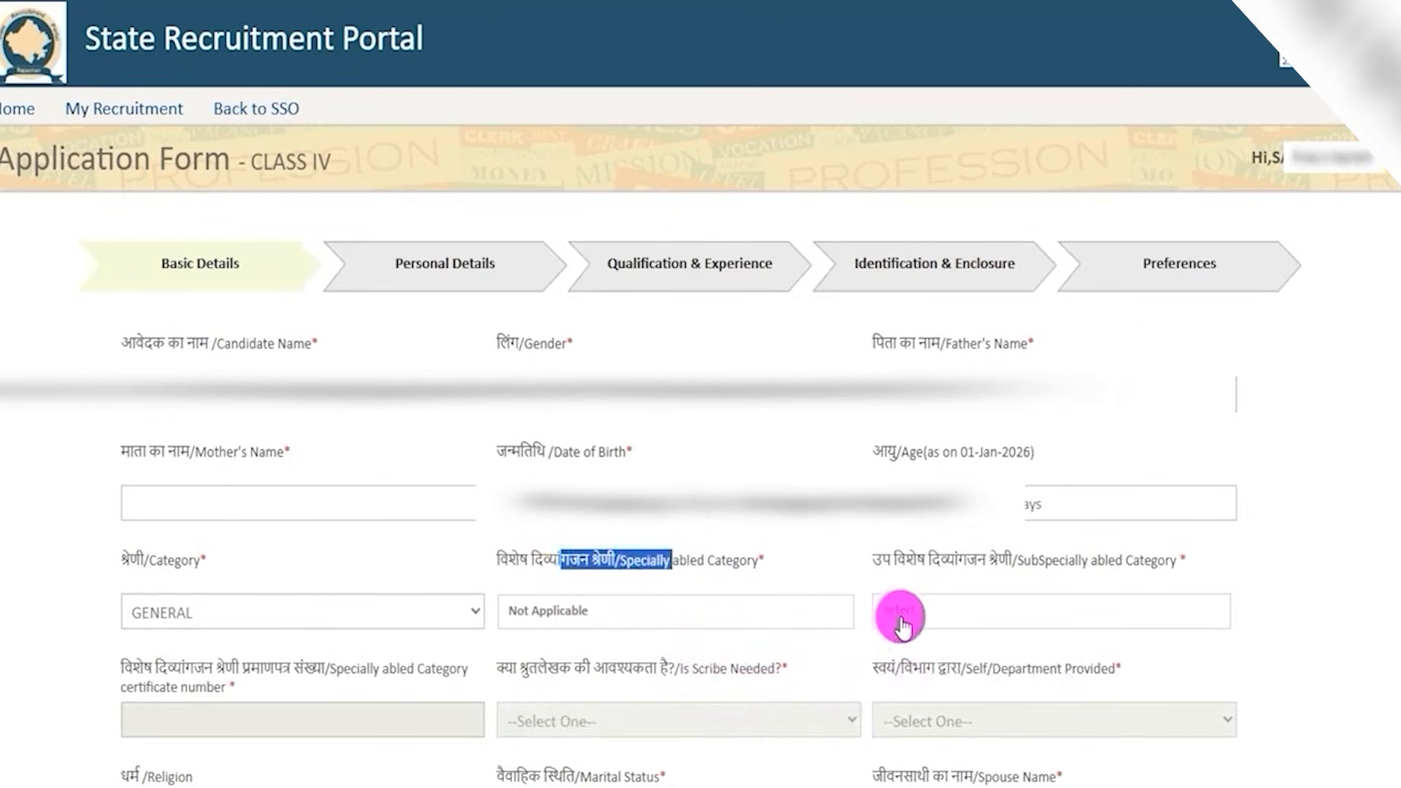
{"action": "scroll", "coordinate": [757, 706], "scroll_direction": "down", "scroll_amount": 6}
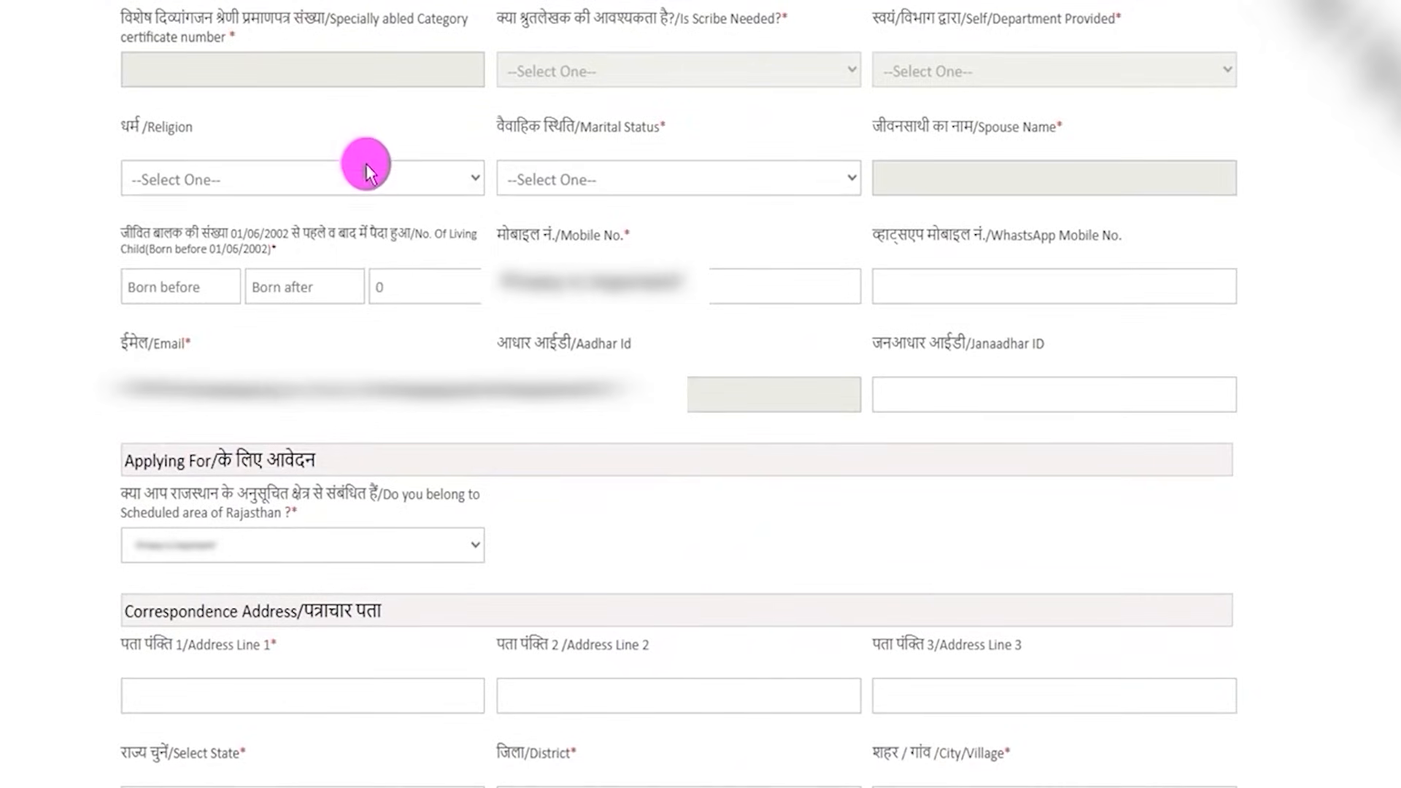
{"action": "left_click", "coordinate": [367, 172]}
{"action": "left_click", "coordinate": [241, 297]}
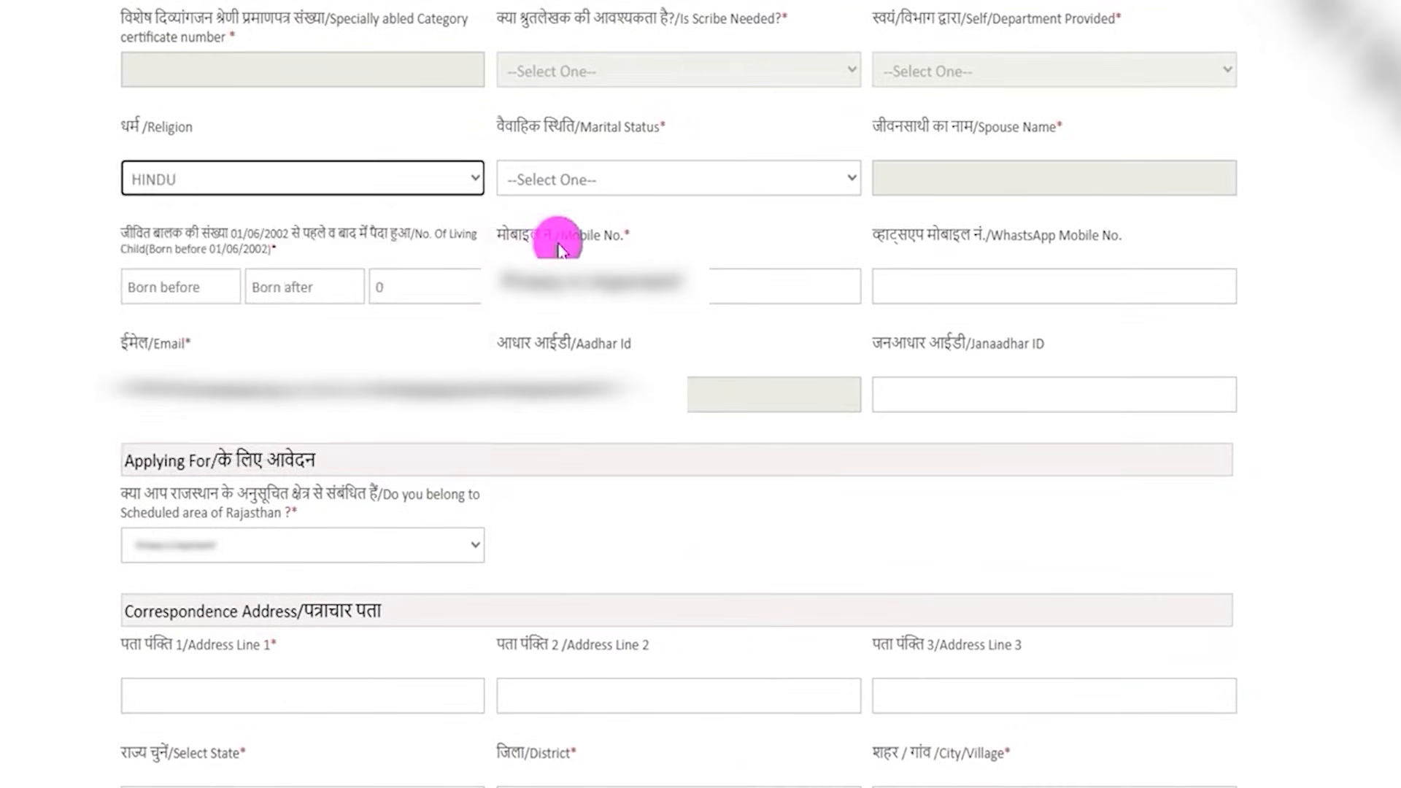
{"action": "left_click", "coordinate": [607, 185]}
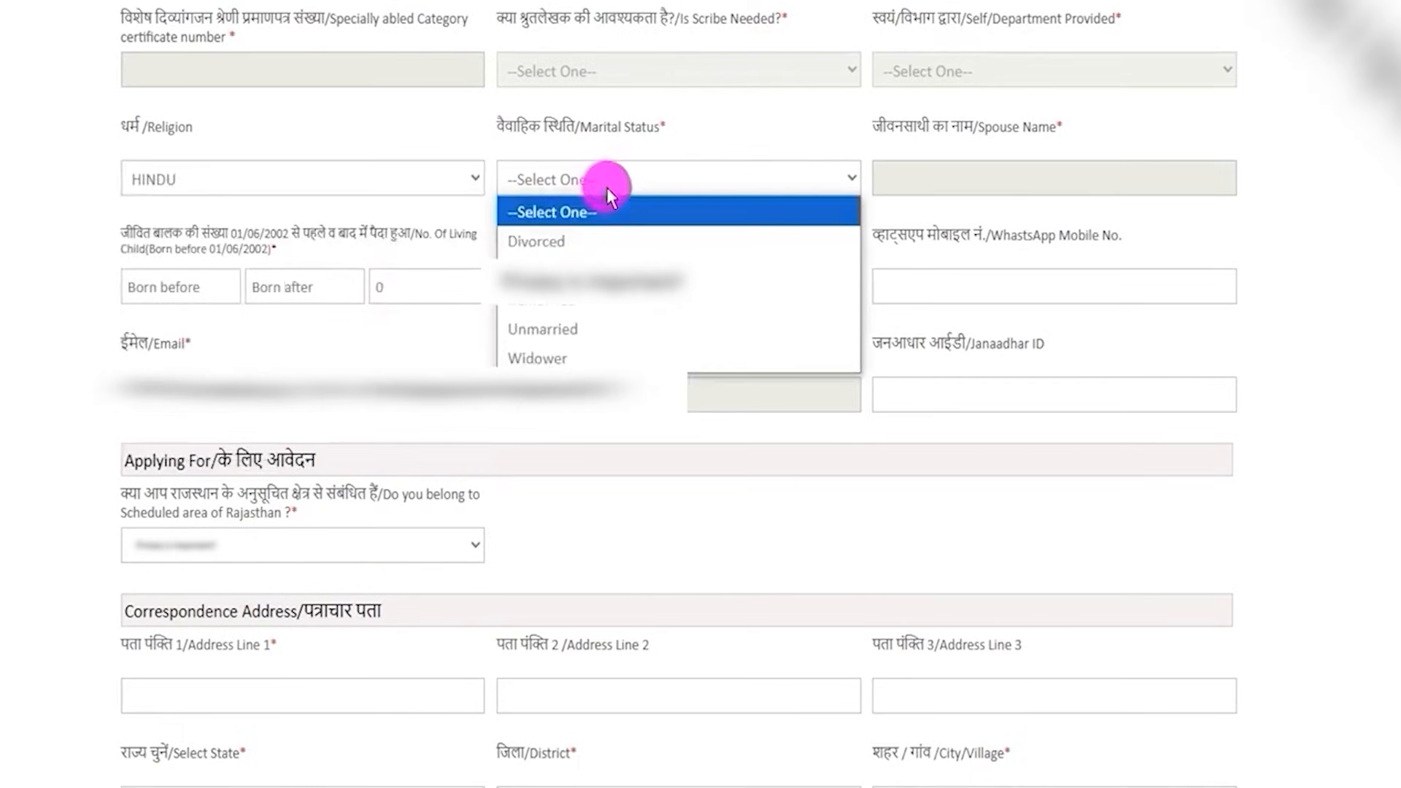
{"action": "left_click", "coordinate": [566, 334]}
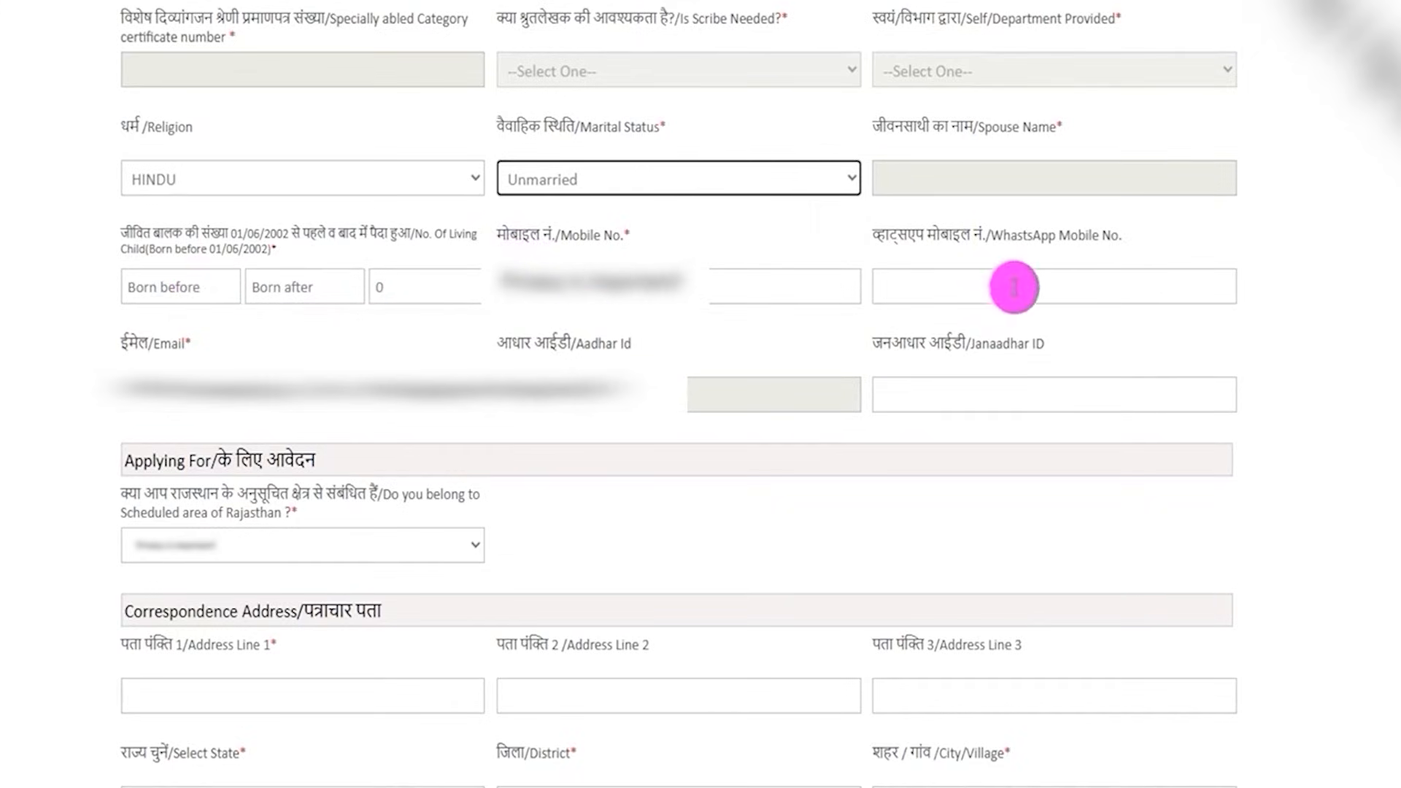
Review the WhatsApp number, Janaadhar ID and mobile number fields, the Scheduled area of Rajasthan question and the Correspondence Address heading
{"action": "left_click", "coordinate": [1014, 281]}
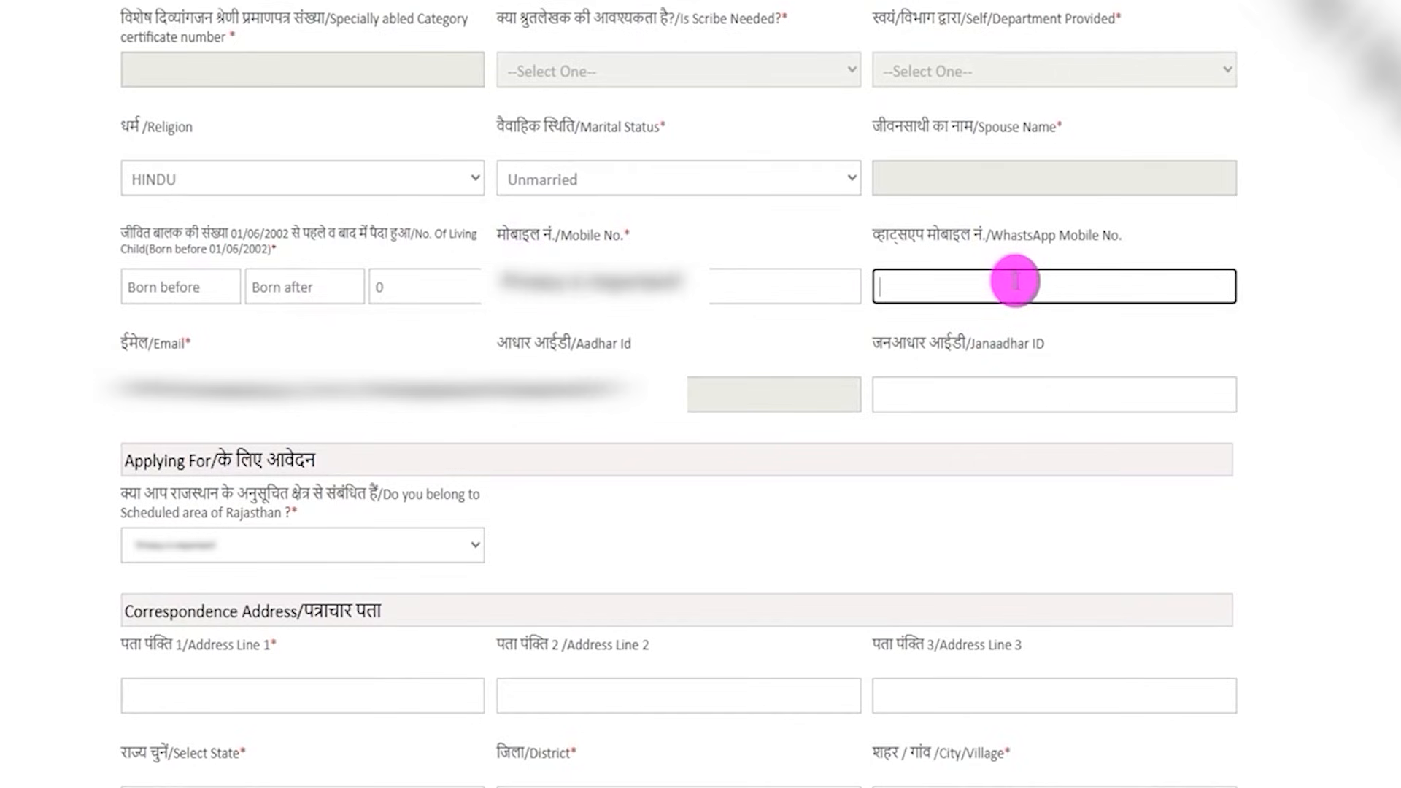
{"action": "left_click", "coordinate": [952, 400]}
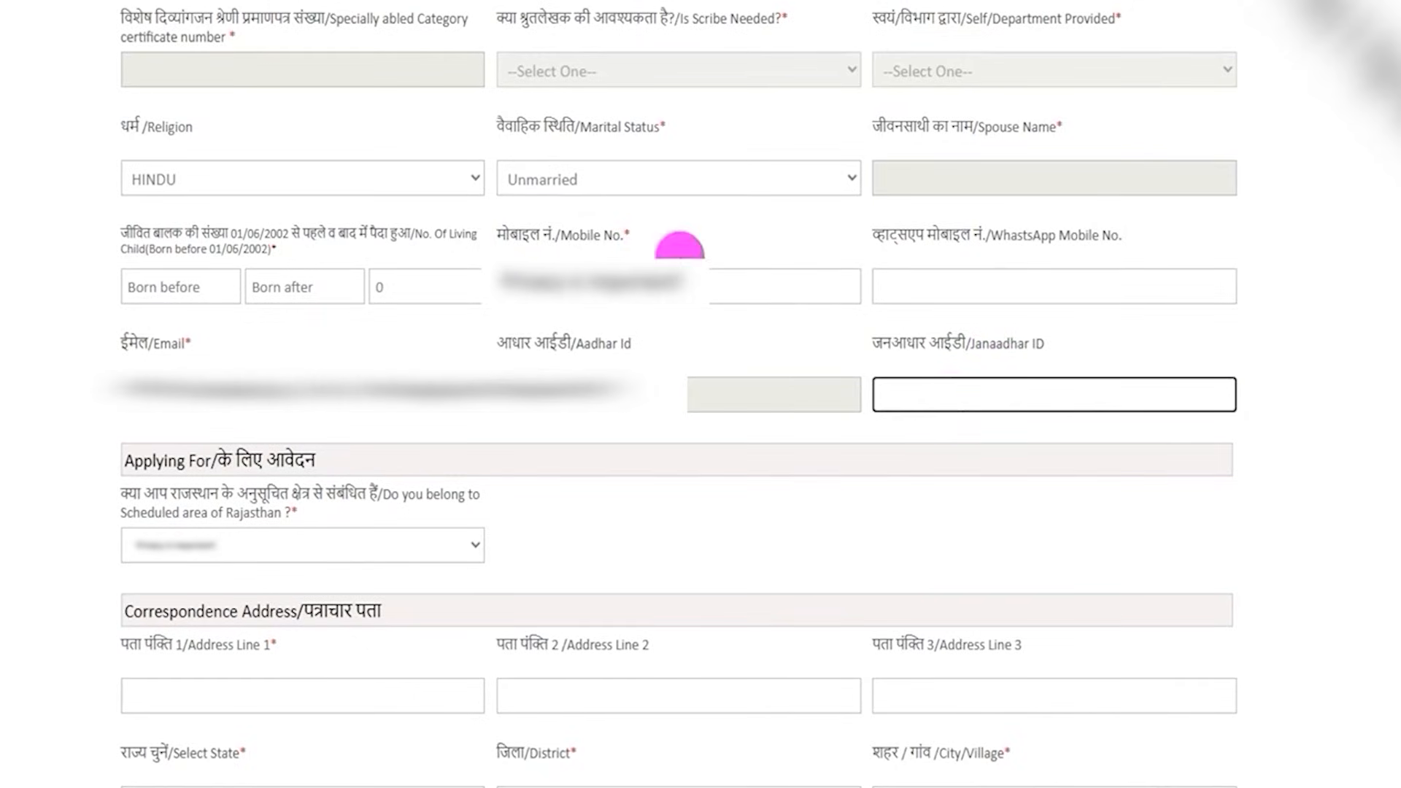
{"action": "left_click", "coordinate": [628, 231]}
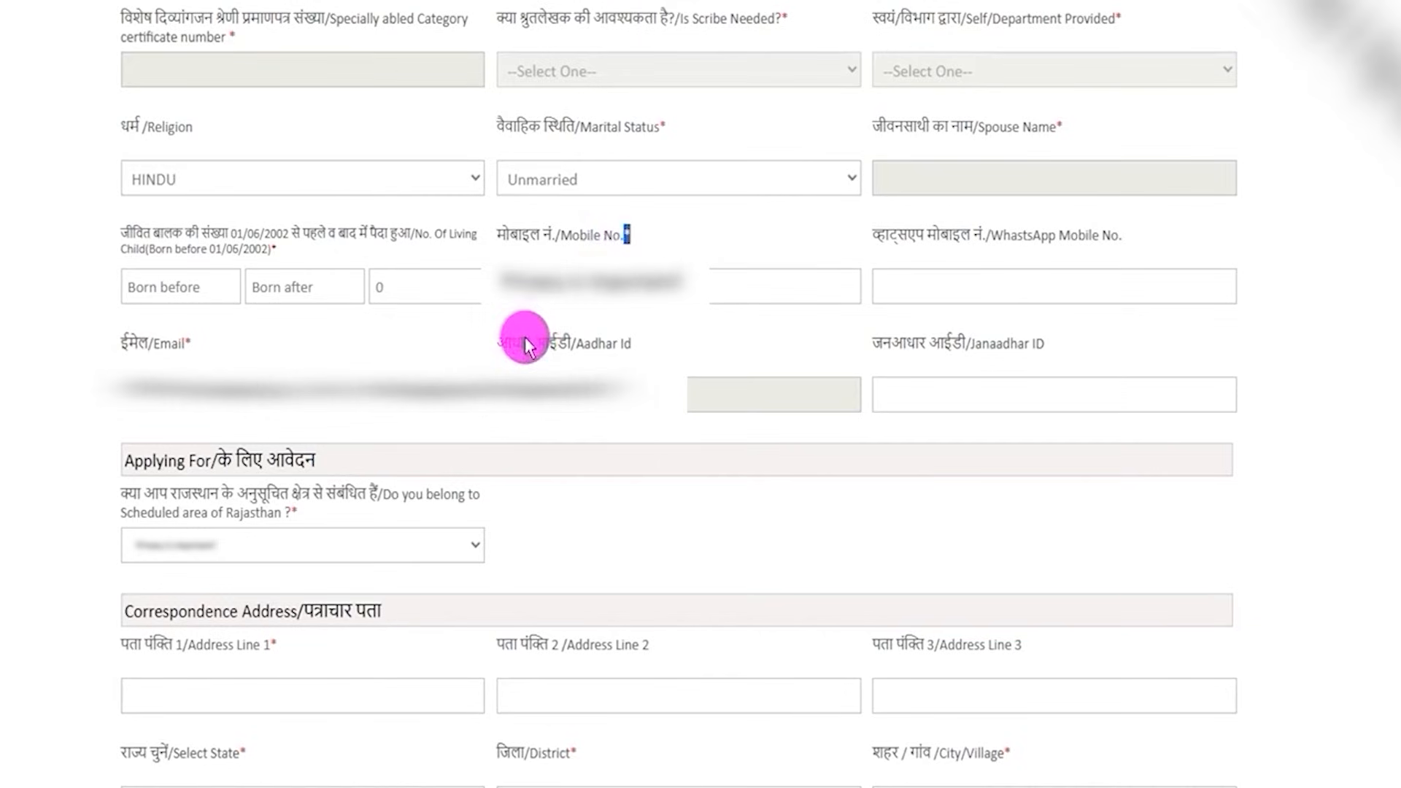
{"action": "left_click", "coordinate": [168, 497]}
{"action": "left_click_drag", "start_coordinate": [166, 496], "coordinate": [321, 495]}
{"action": "left_click", "coordinate": [618, 546]}
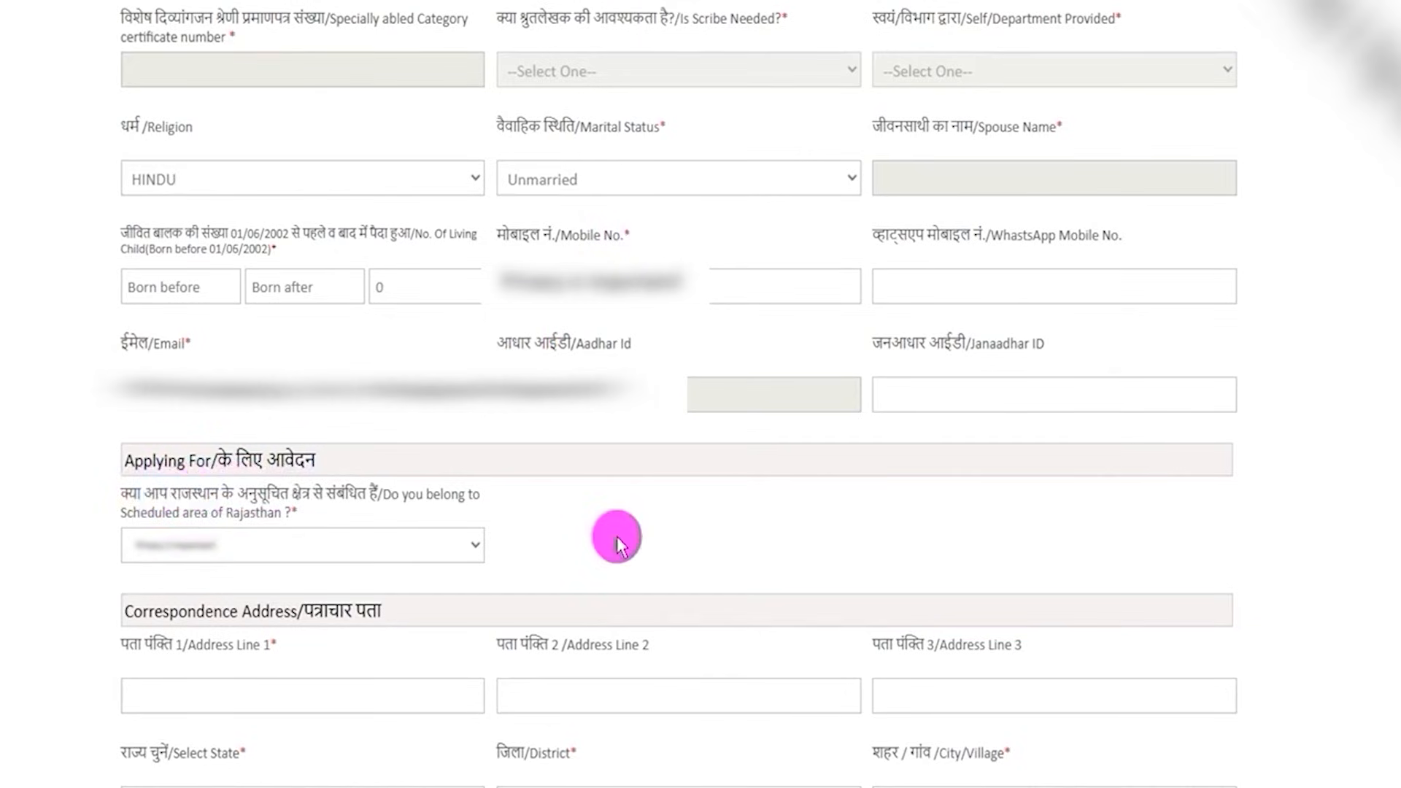
{"action": "left_click_drag", "start_coordinate": [126, 612], "coordinate": [383, 620]}
{"action": "left_click", "coordinate": [633, 560]}
Complete the applicant's correspondence address, including state, district, city and pin code, and confirm that the given mobile number and email are correct
{"action": "scroll", "coordinate": [633, 560], "scroll_direction": "down", "scroll_amount": 5}
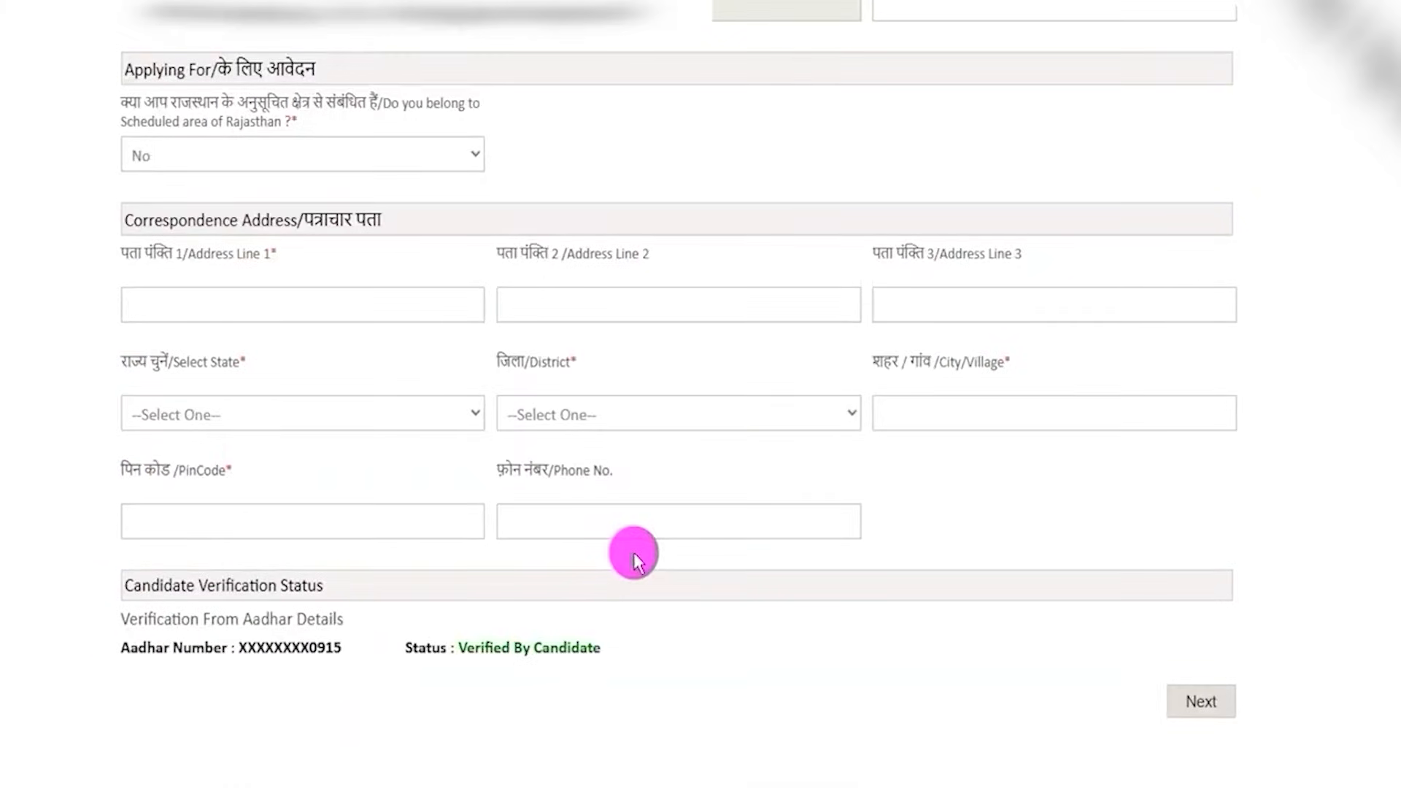
{"action": "left_click", "coordinate": [250, 413]}
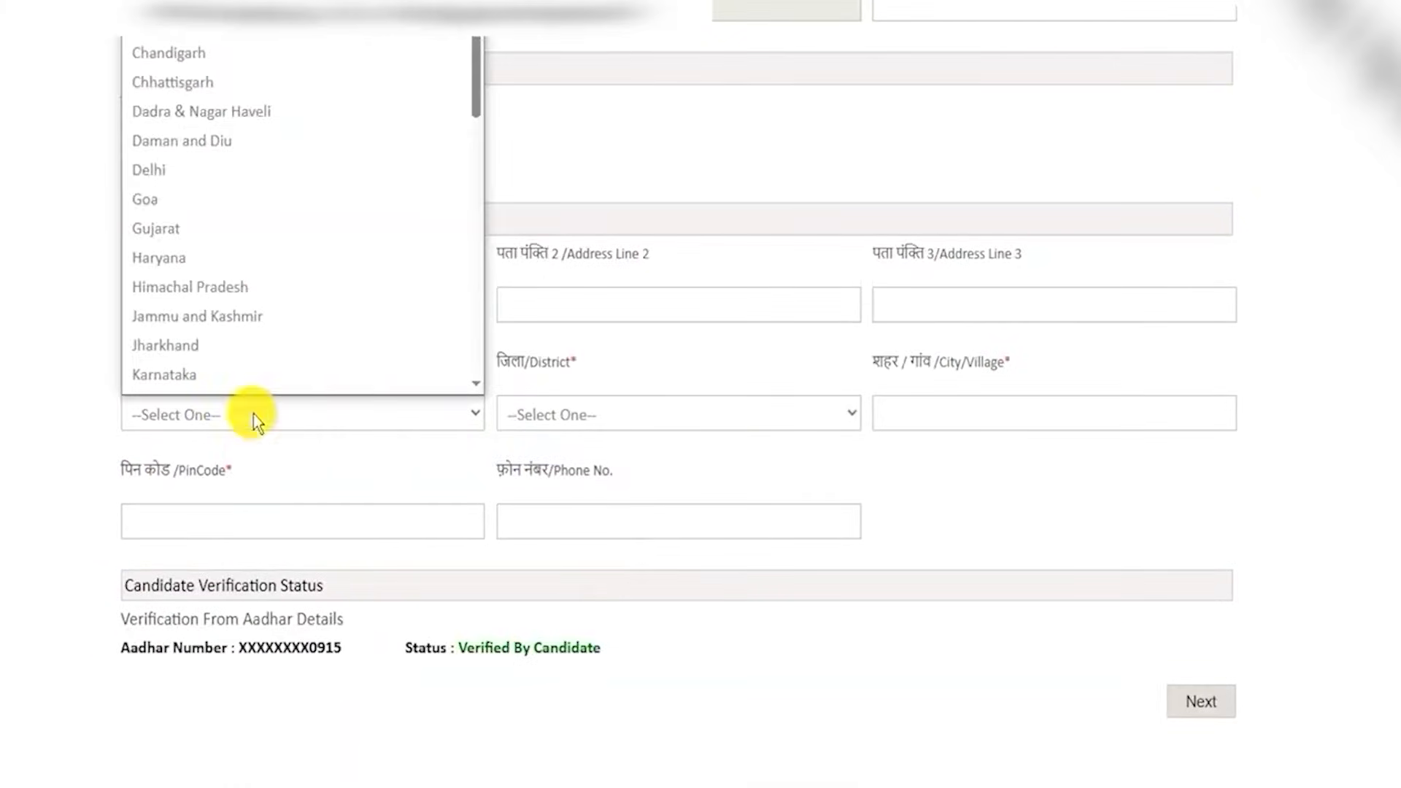
{"action": "left_click", "coordinate": [589, 417]}
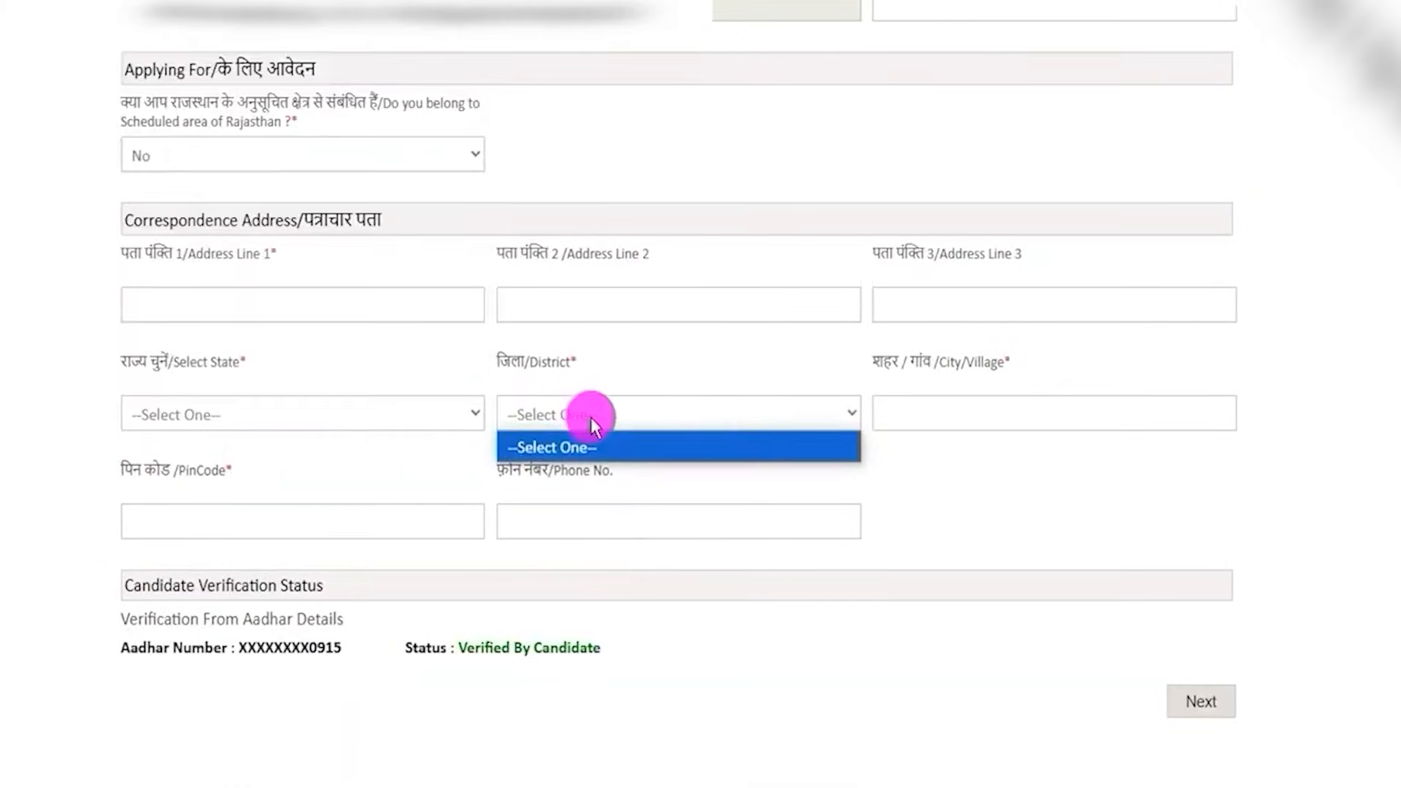
{"action": "left_click", "coordinate": [954, 416]}
{"action": "left_click", "coordinate": [408, 517]}
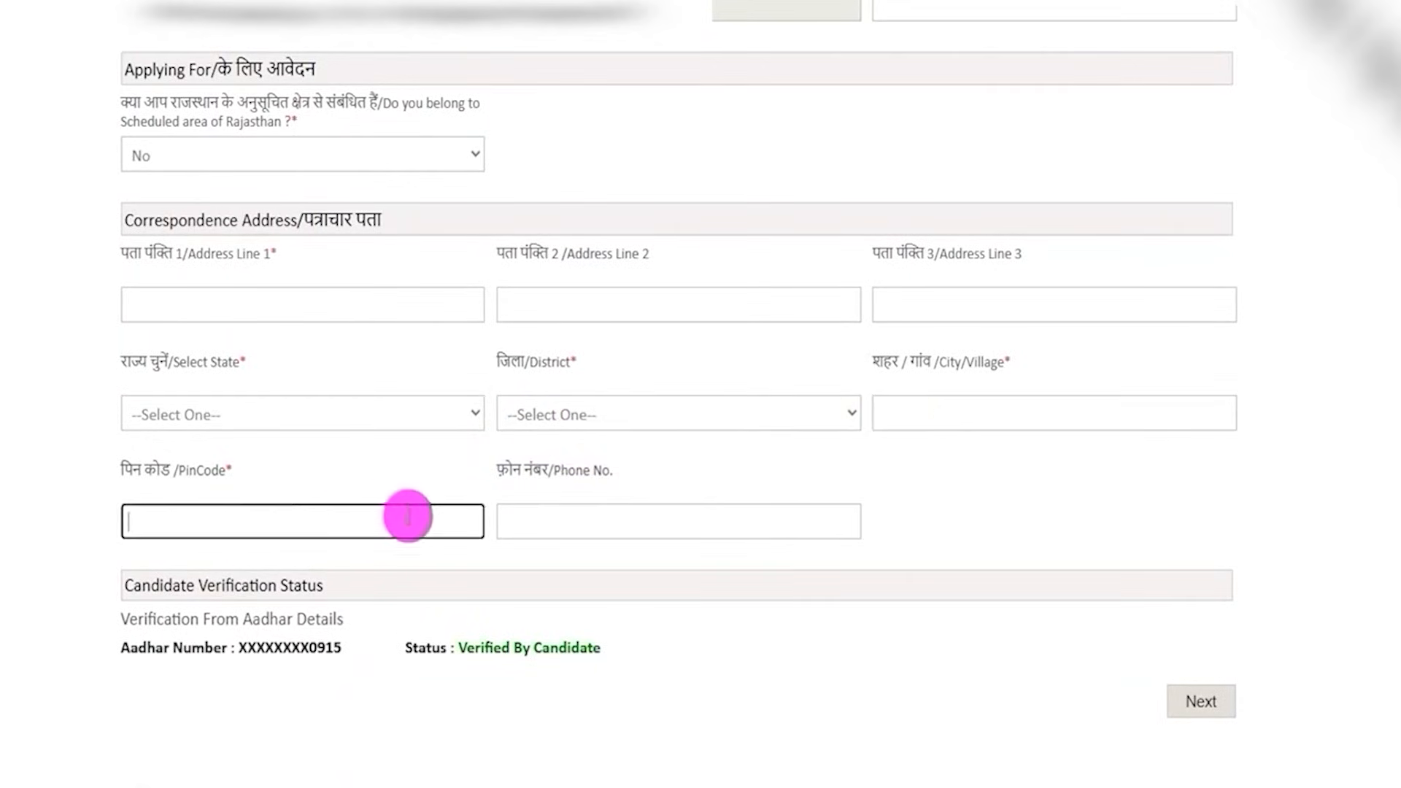
{"action": "left_click", "coordinate": [589, 513]}
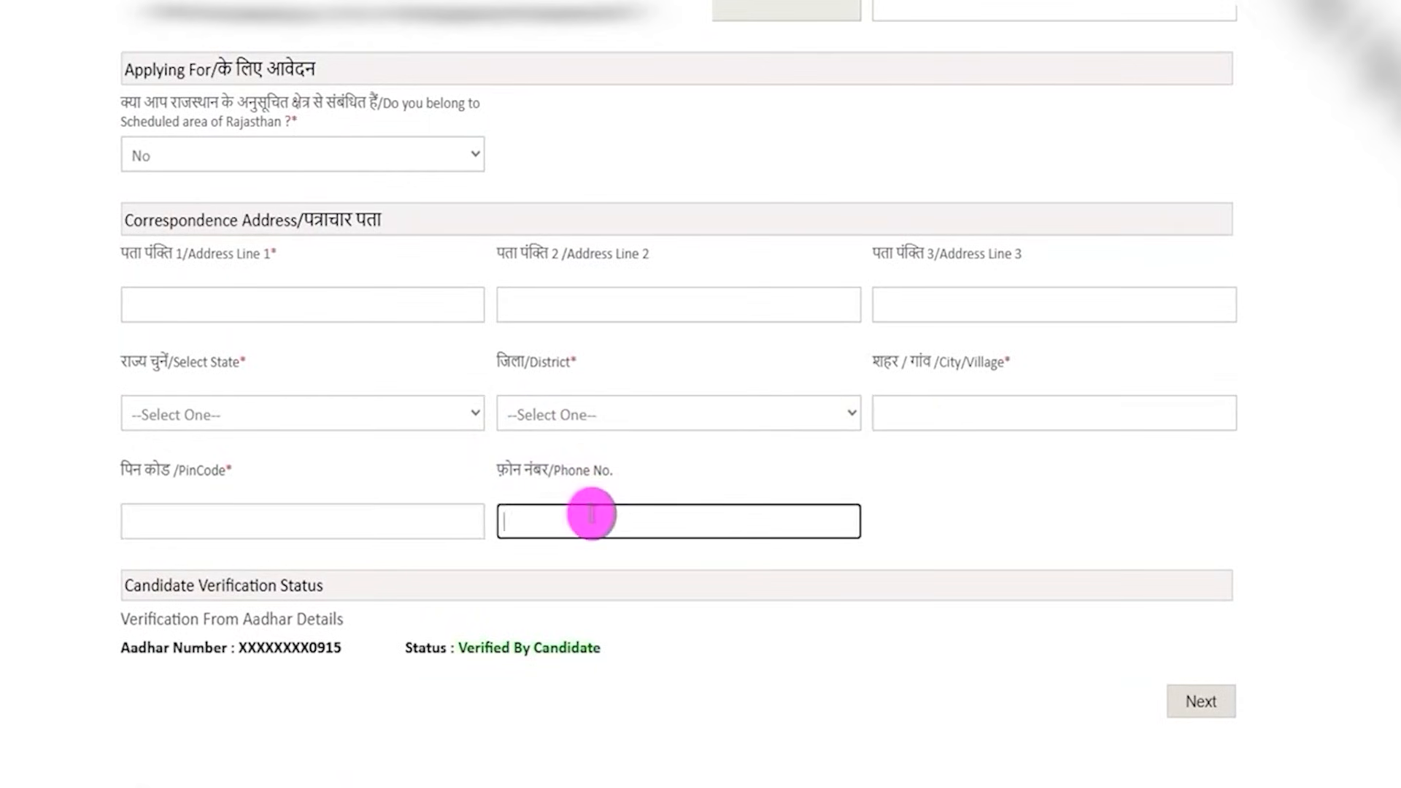
{"action": "left_click", "coordinate": [725, 638]}
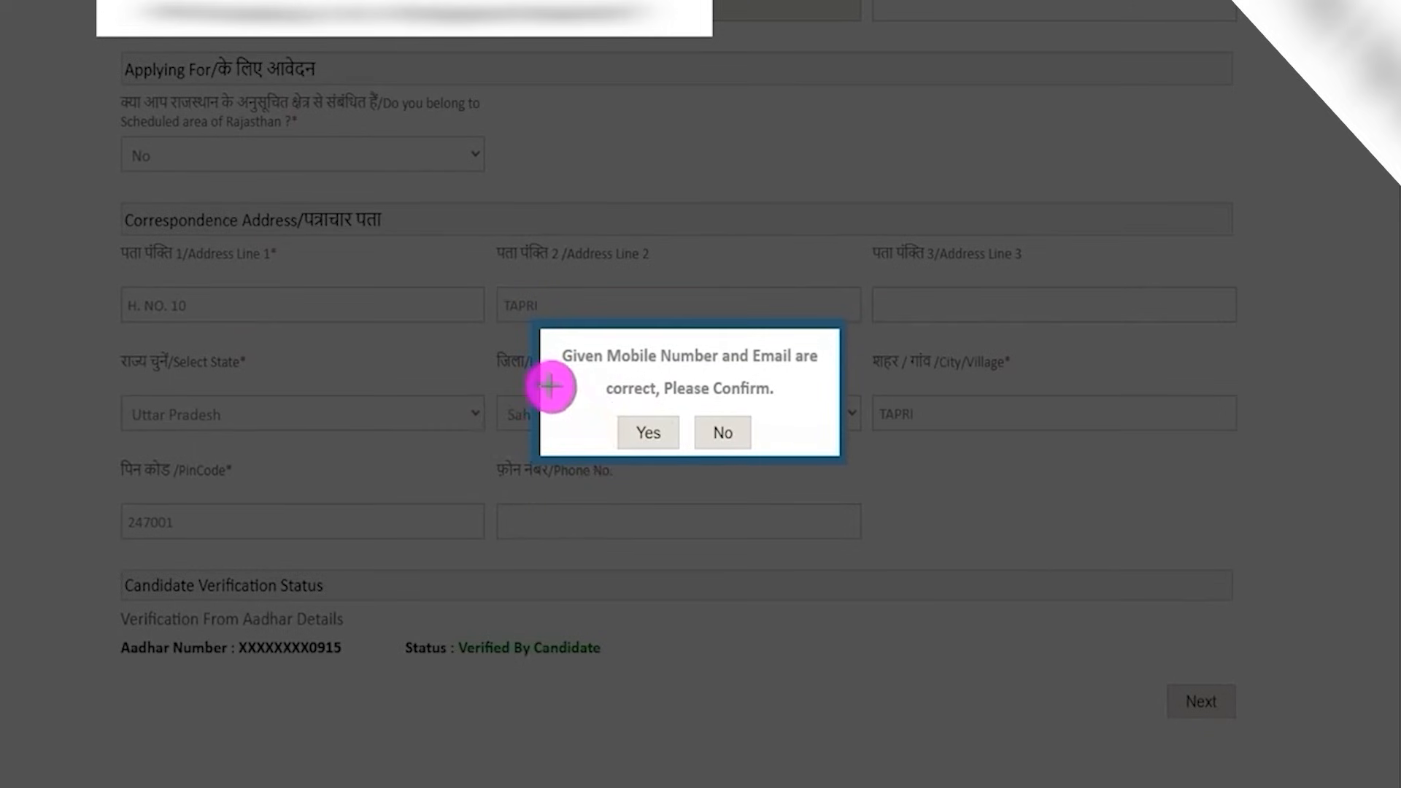
{"action": "left_click", "coordinate": [616, 421]}
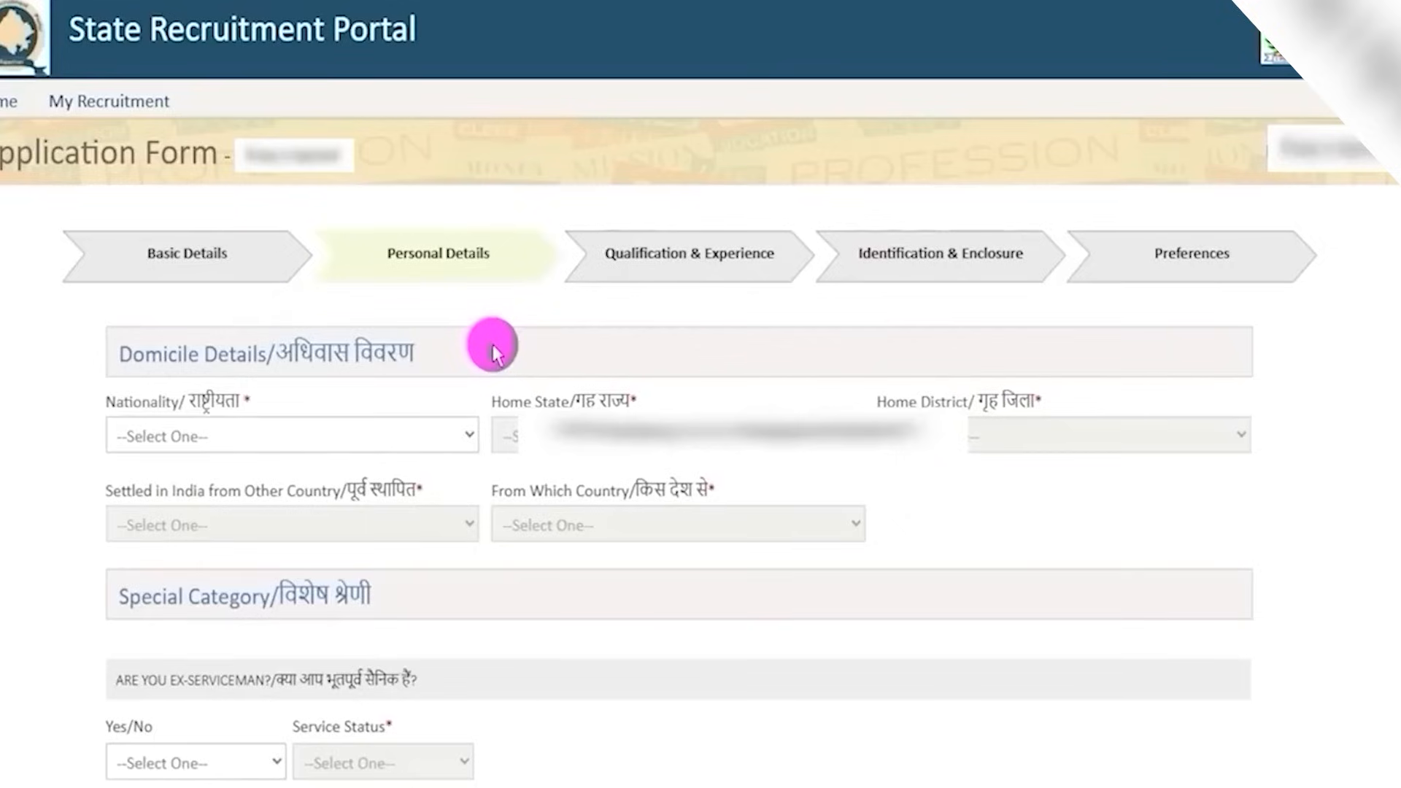
Set Nationality to Indian and select the applicant's home state and home district in the Domicile Details
{"action": "left_click", "coordinate": [377, 444]}
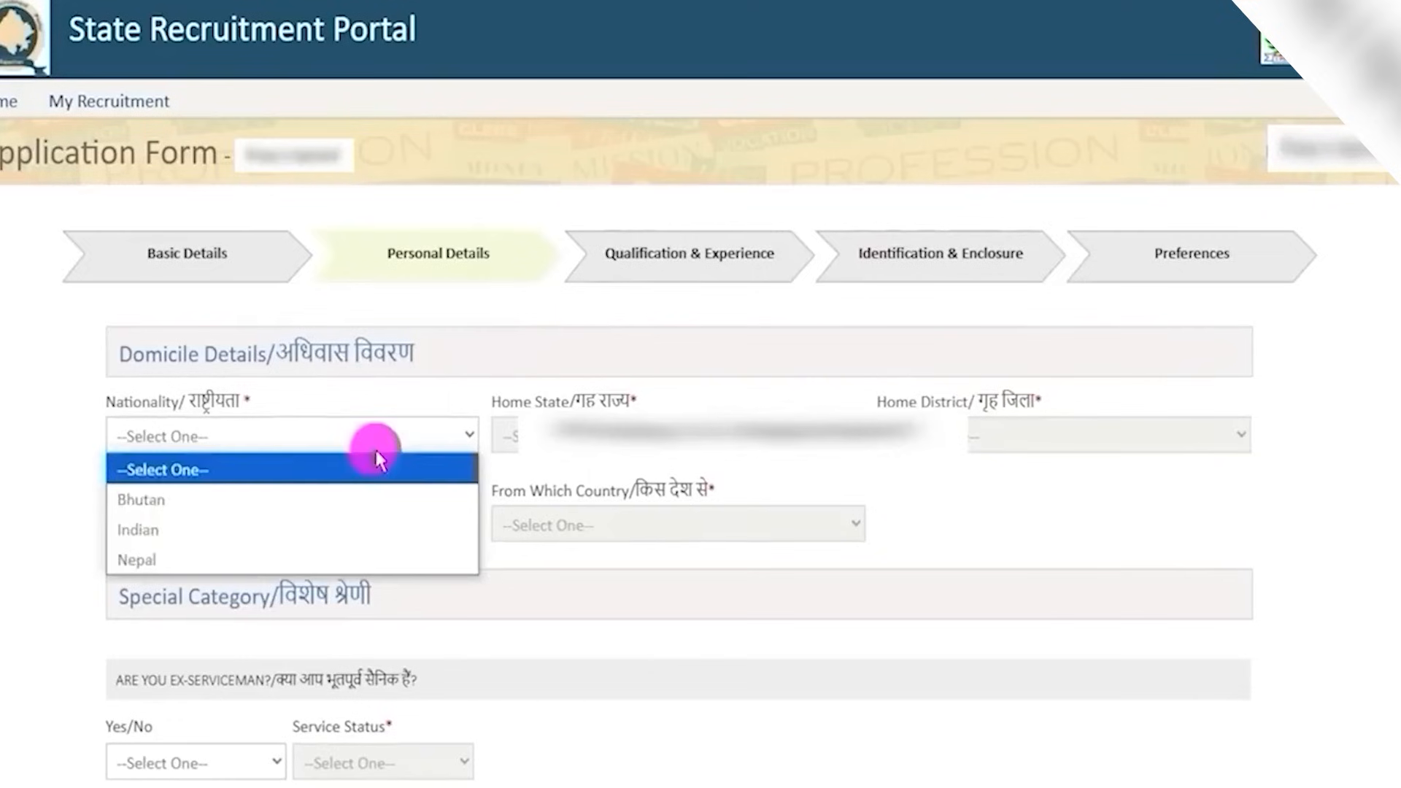
{"action": "left_click", "coordinate": [188, 527]}
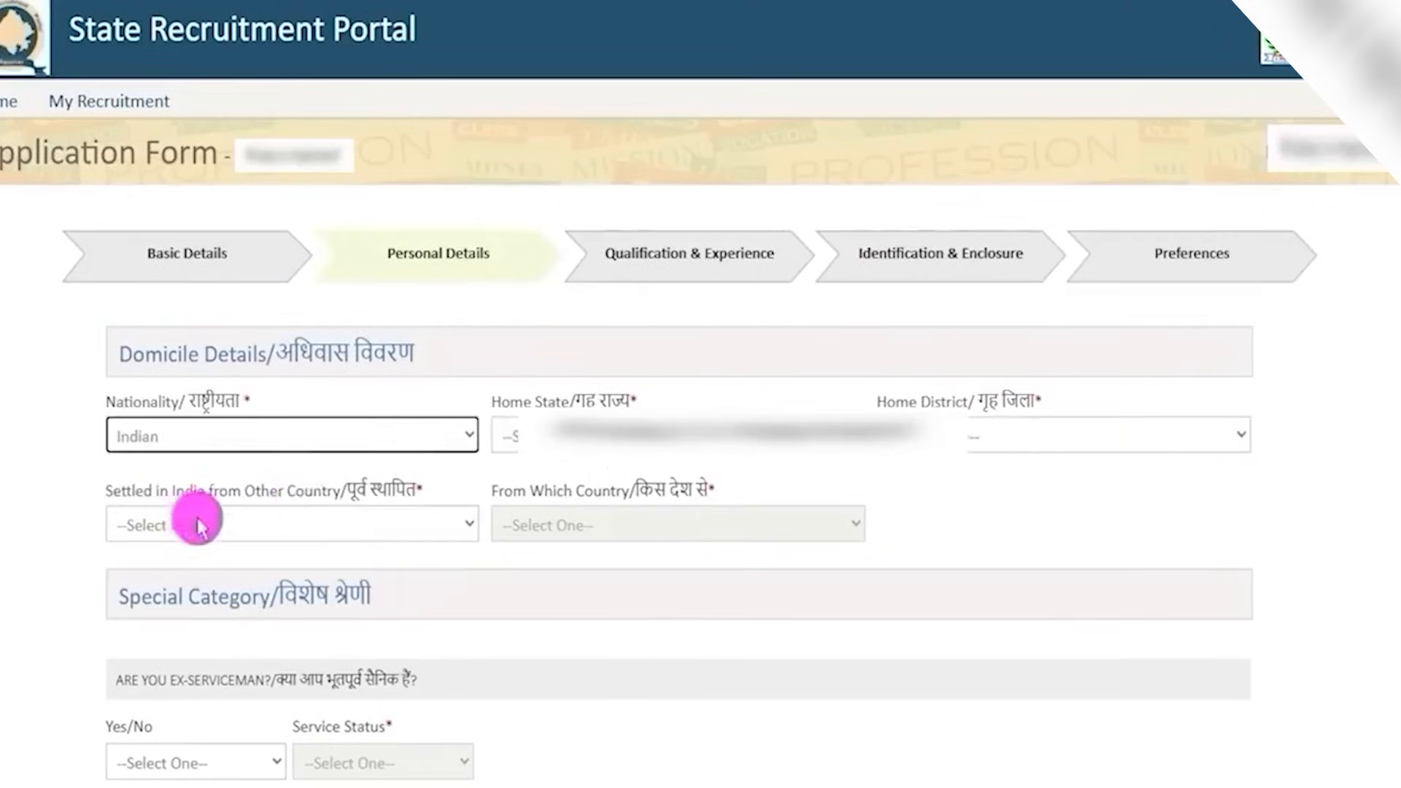
{"action": "left_click", "coordinate": [615, 438]}
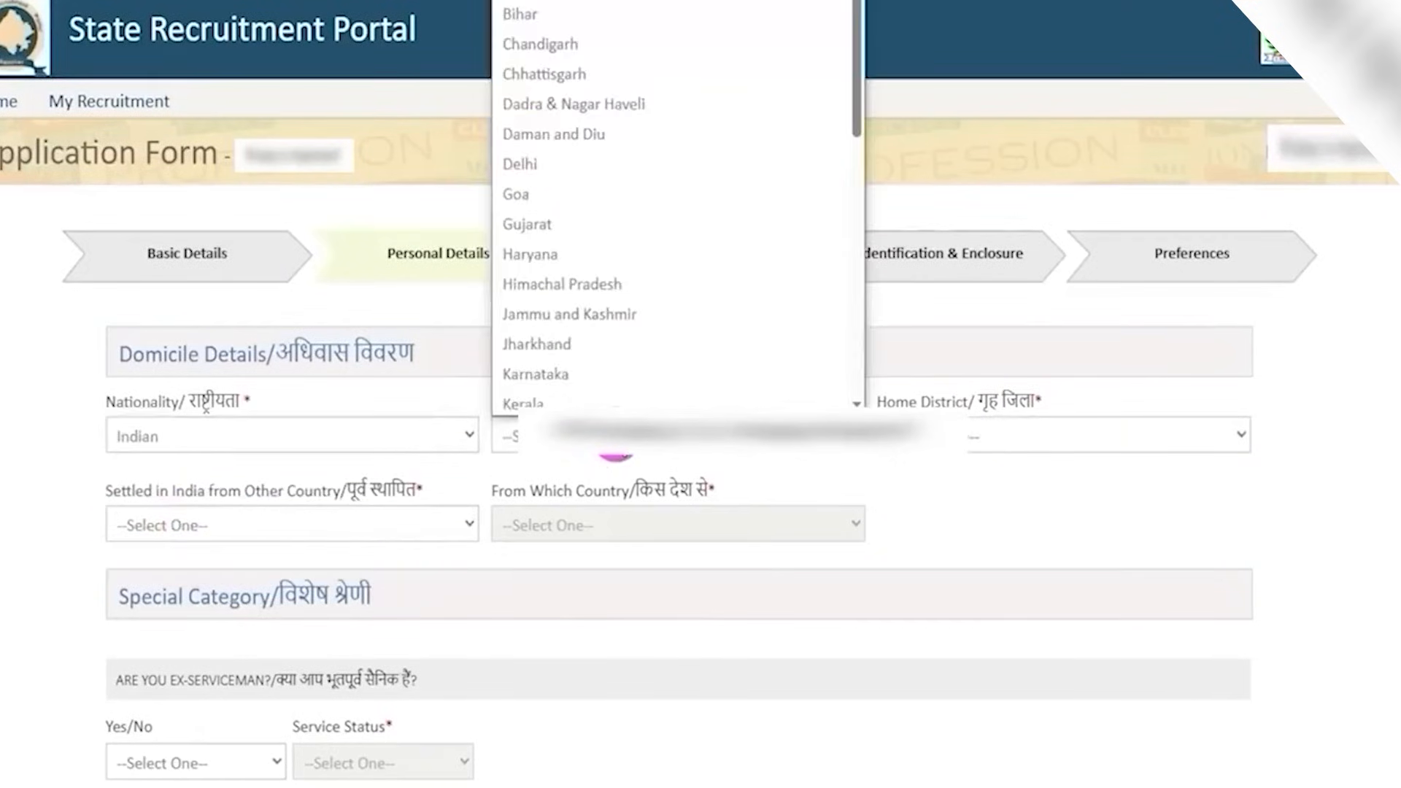
{"action": "scroll", "coordinate": [605, 328], "scroll_direction": "down", "scroll_amount": 5}
{"action": "left_click", "coordinate": [606, 340]}
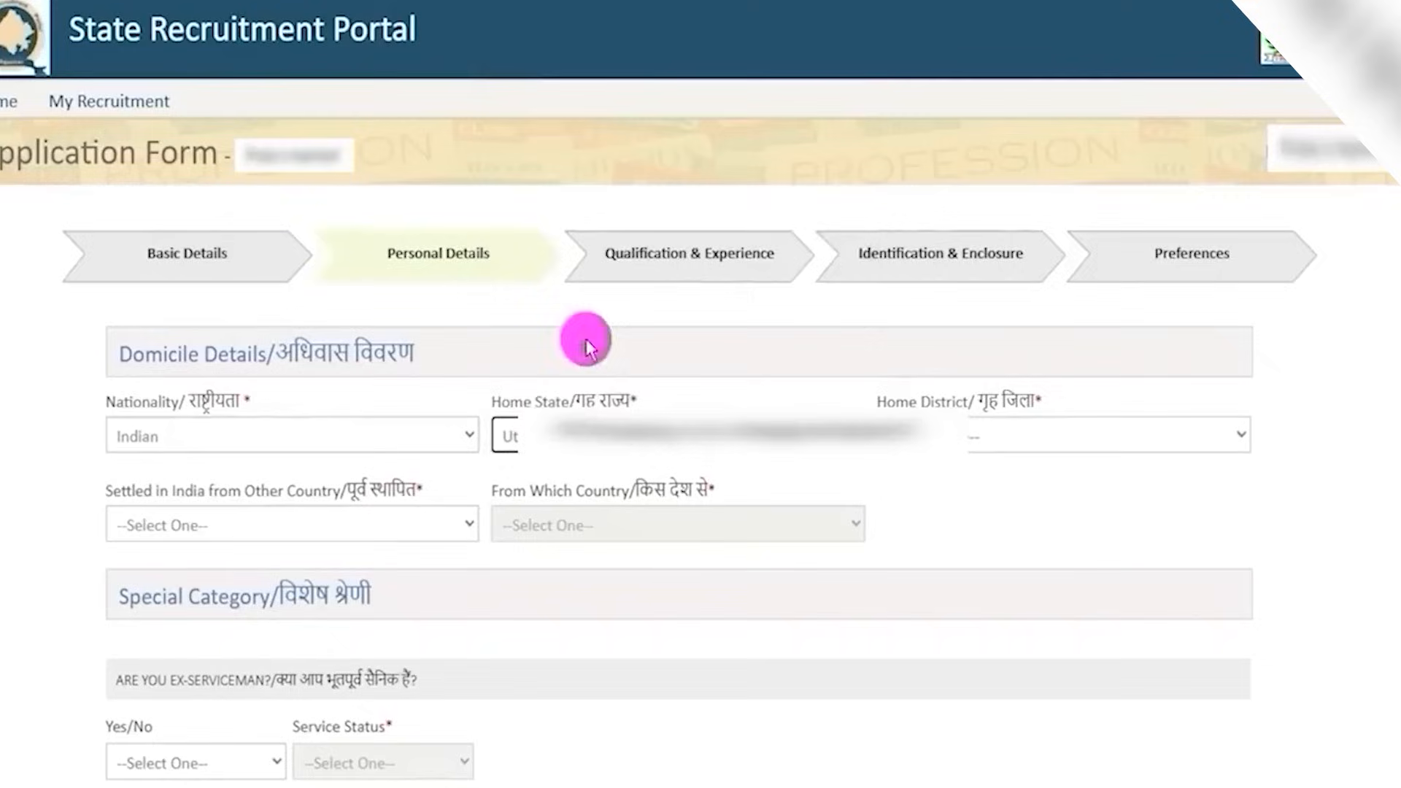
{"action": "left_click", "coordinate": [930, 458]}
{"action": "key", "text": "s"}
Check the countries offered when Settled in India from Other Country is Yes, and set that field to No
{"action": "left_click", "coordinate": [337, 519]}
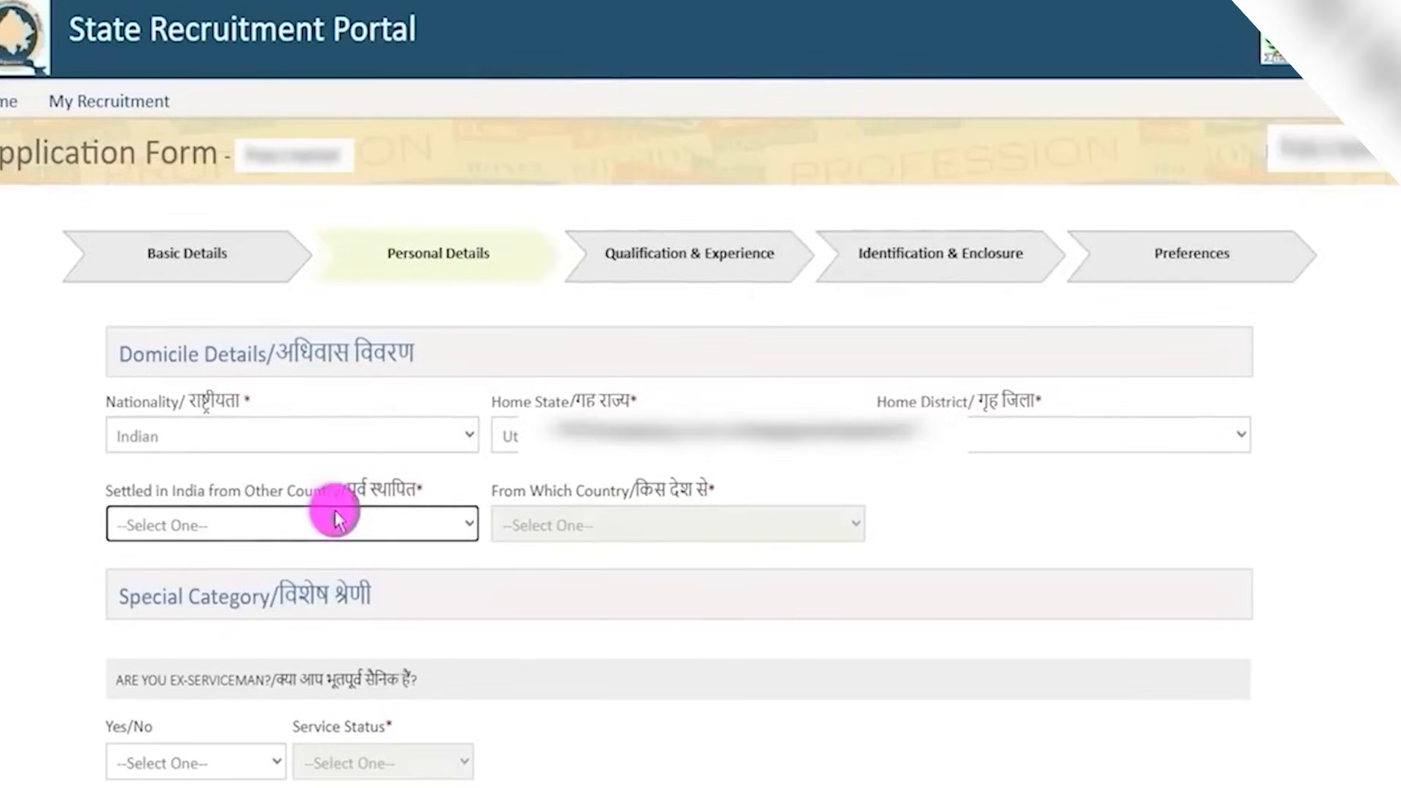
{"action": "left_click", "coordinate": [264, 522]}
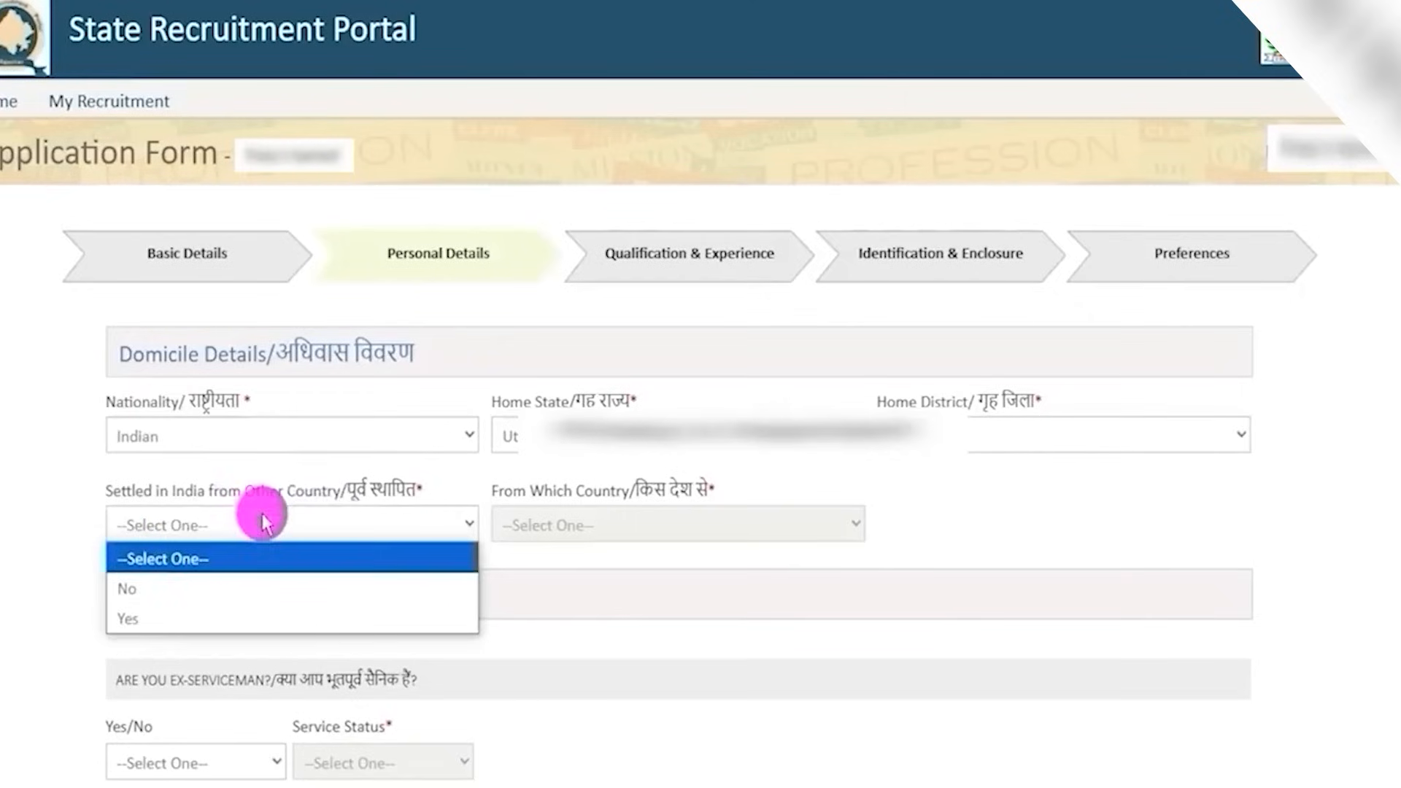
{"action": "left_click", "coordinate": [178, 617]}
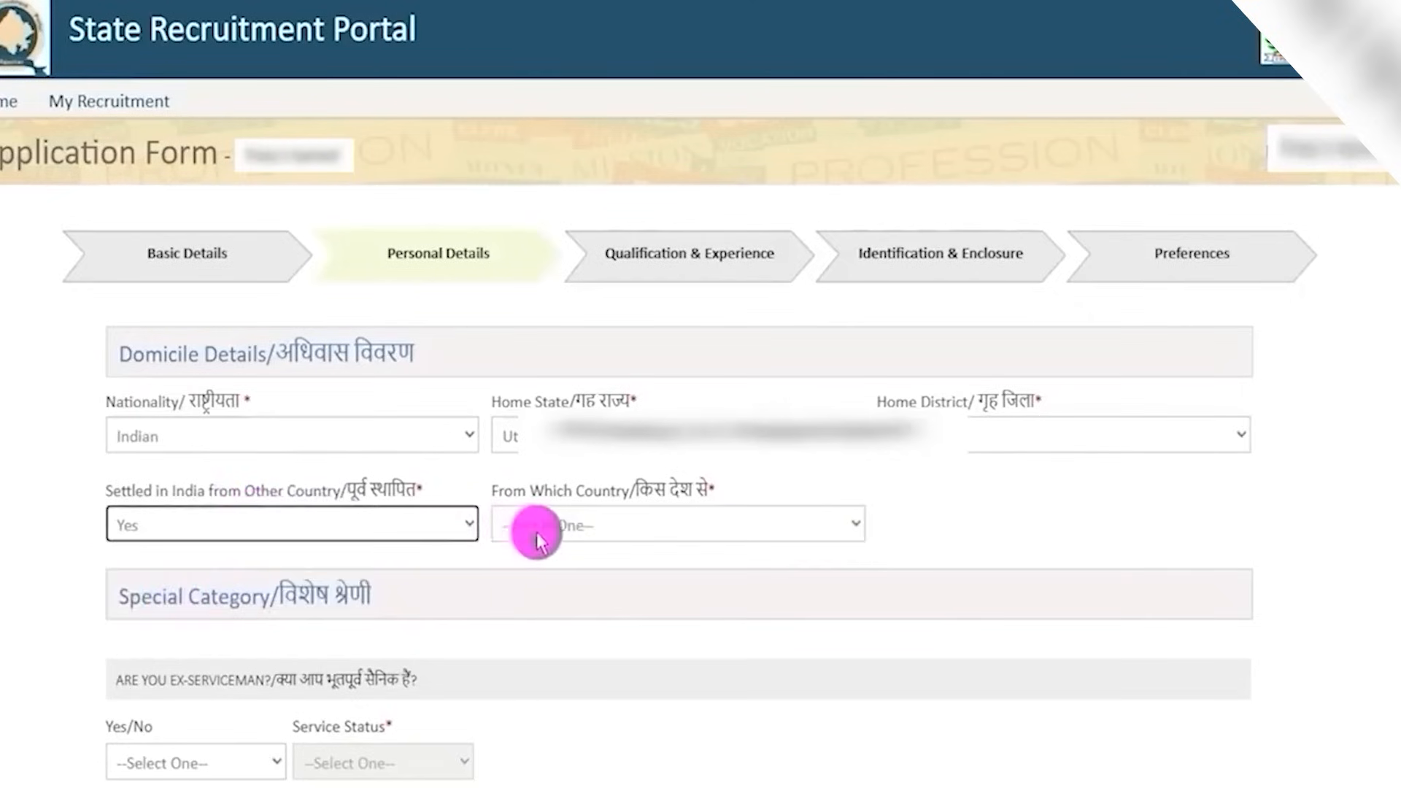
{"action": "left_click", "coordinate": [566, 526]}
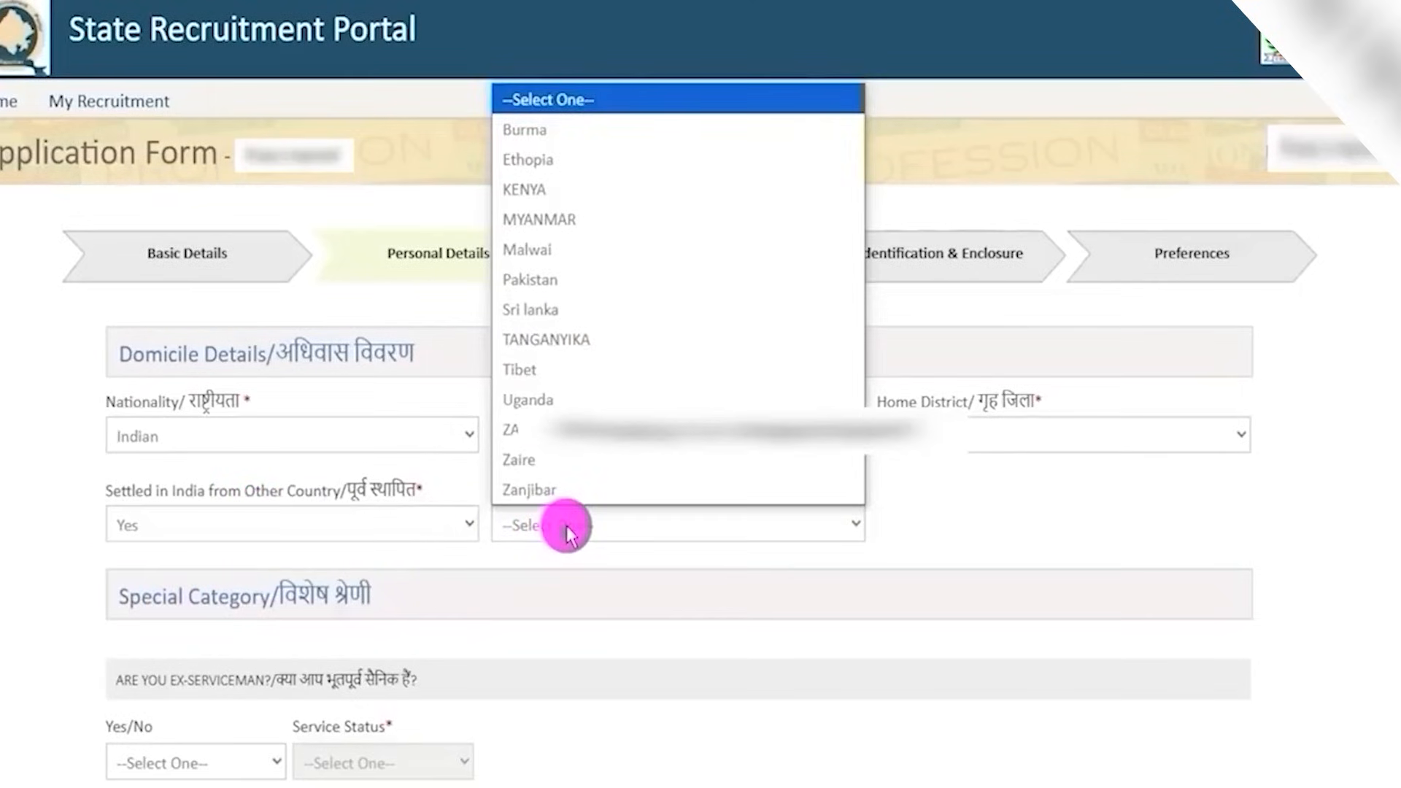
{"action": "left_click", "coordinate": [423, 526]}
{"action": "left_click", "coordinate": [201, 582]}
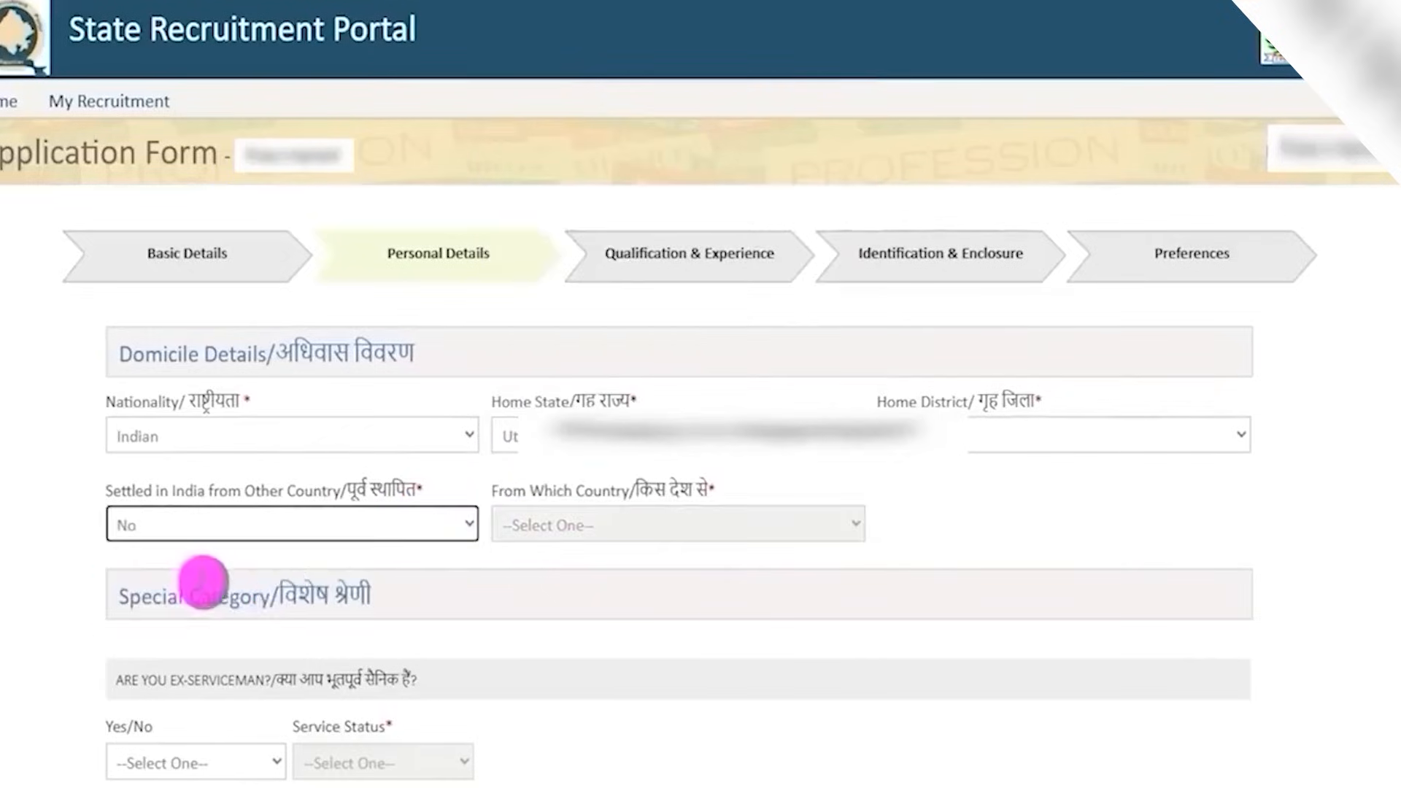
Answer Yes to the ex-serviceman question, set Service Status to In service and NOC Taken, and review the NOC letter number and date fields
{"action": "scroll", "coordinate": [460, 537], "scroll_direction": "down", "scroll_amount": 5}
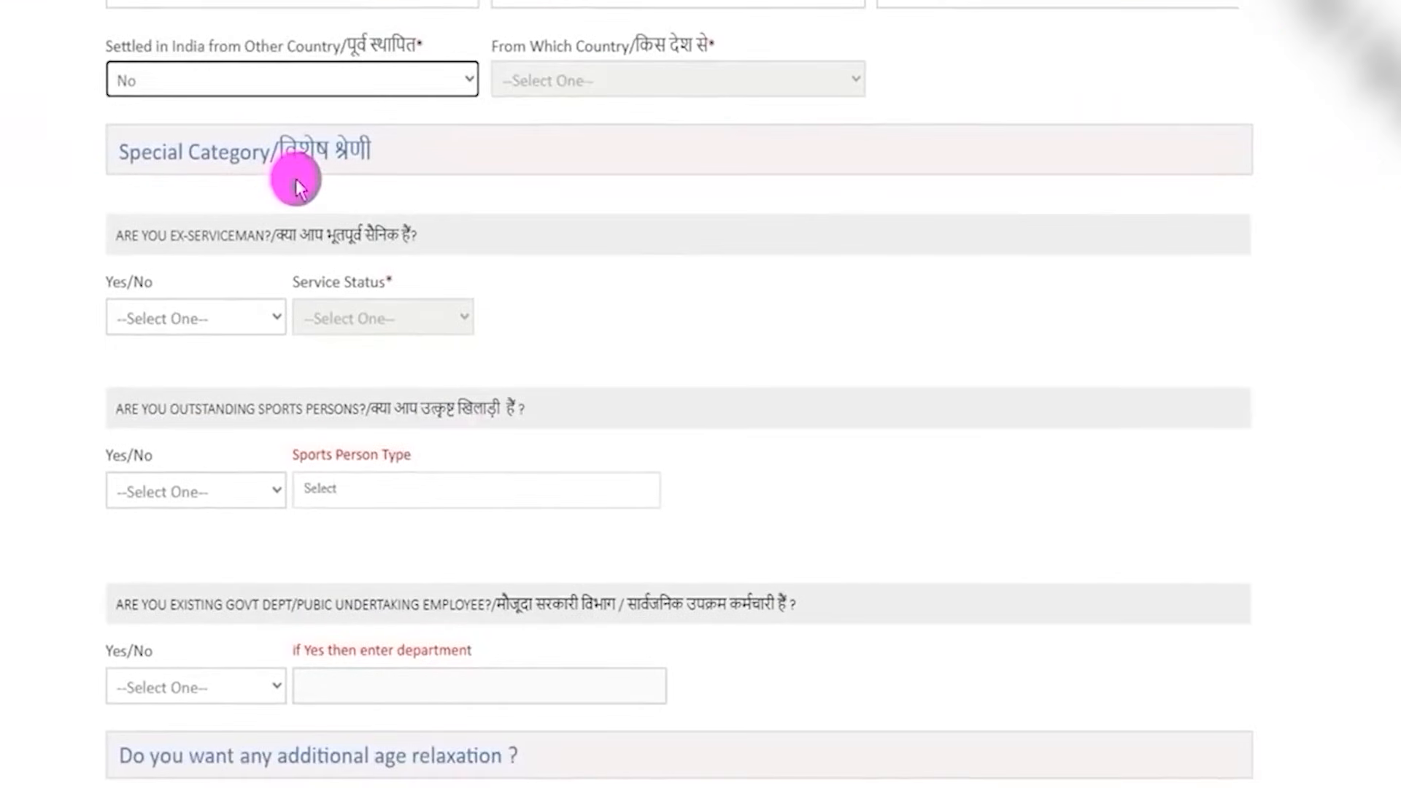
{"action": "left_click_drag", "start_coordinate": [292, 238], "coordinate": [382, 241]}
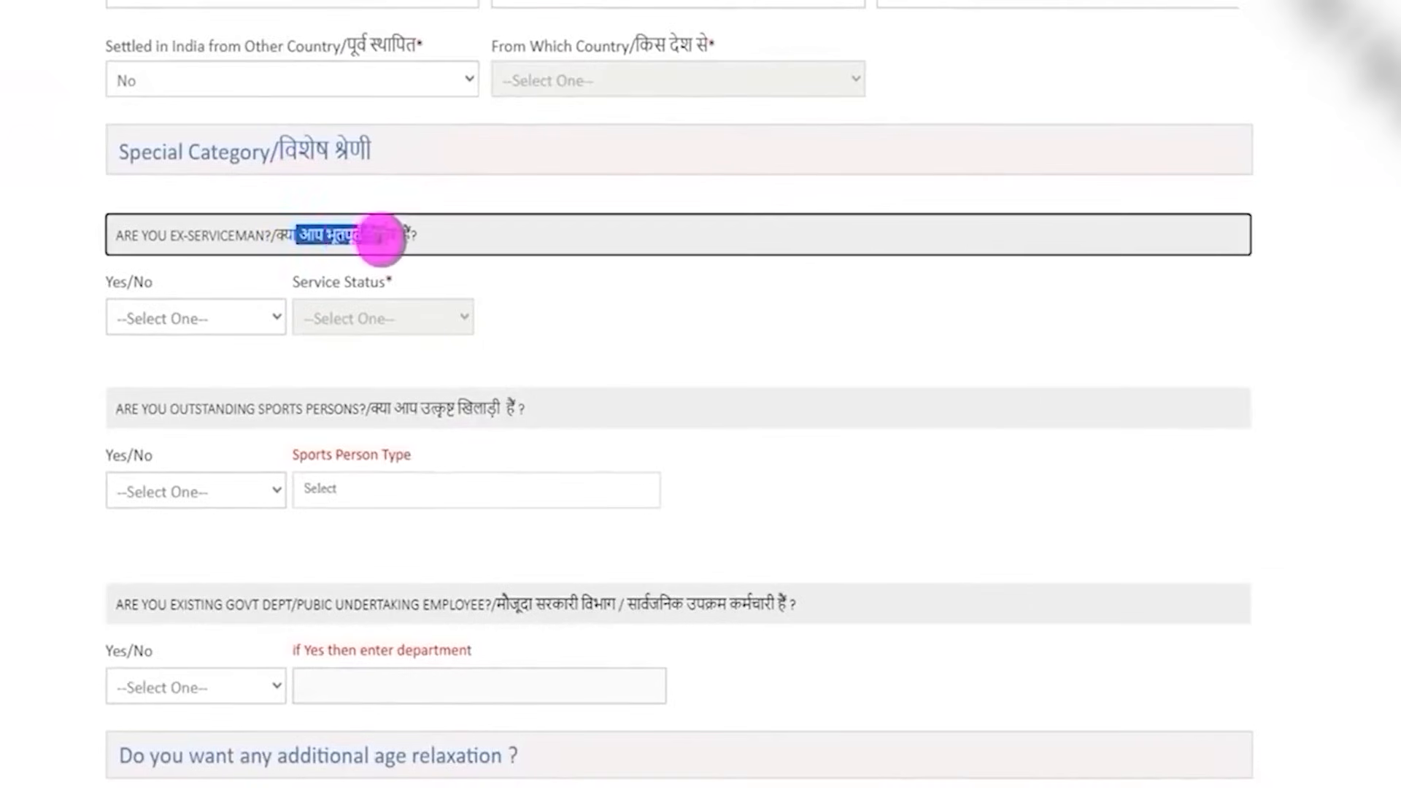
{"action": "left_click", "coordinate": [195, 314]}
{"action": "left_click", "coordinate": [155, 408]}
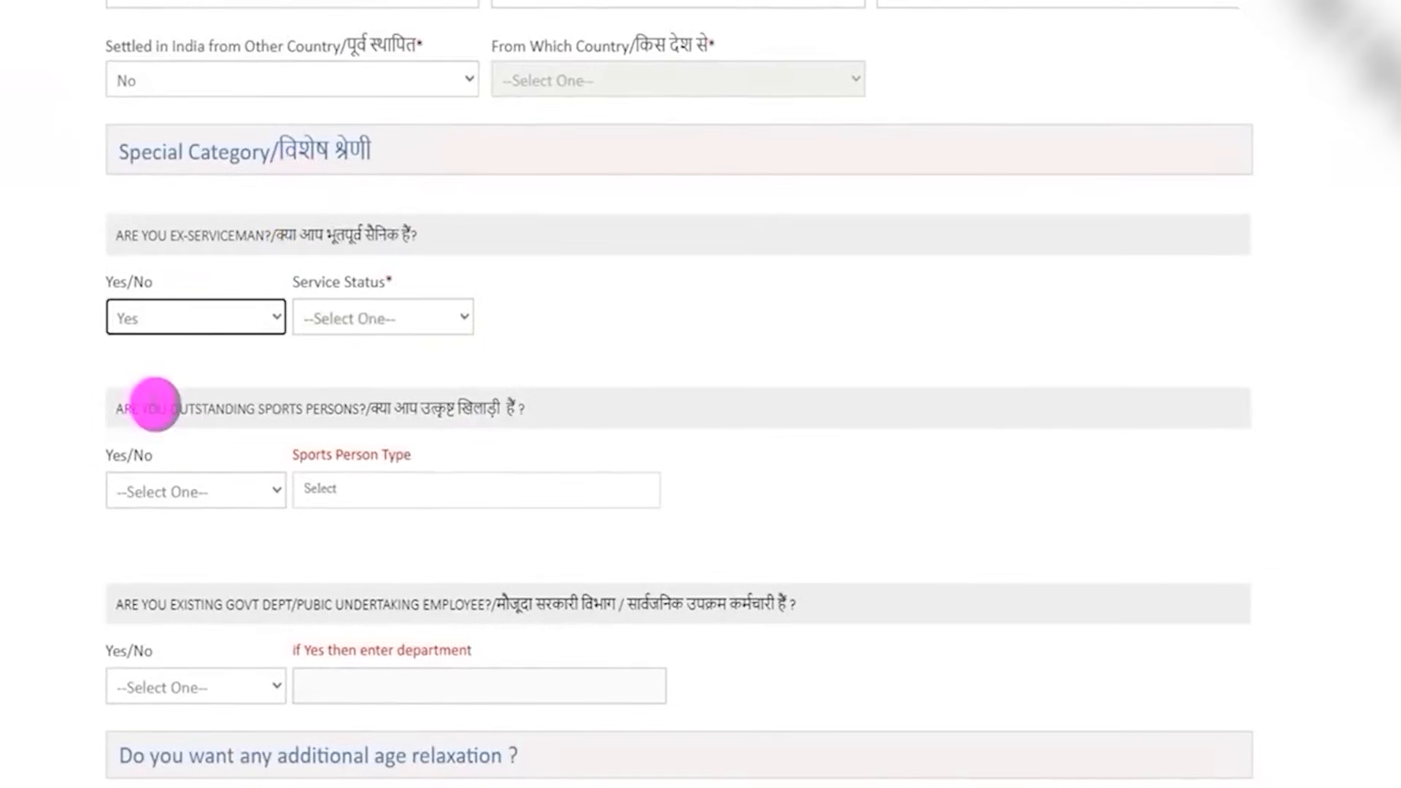
{"action": "left_click", "coordinate": [389, 316]}
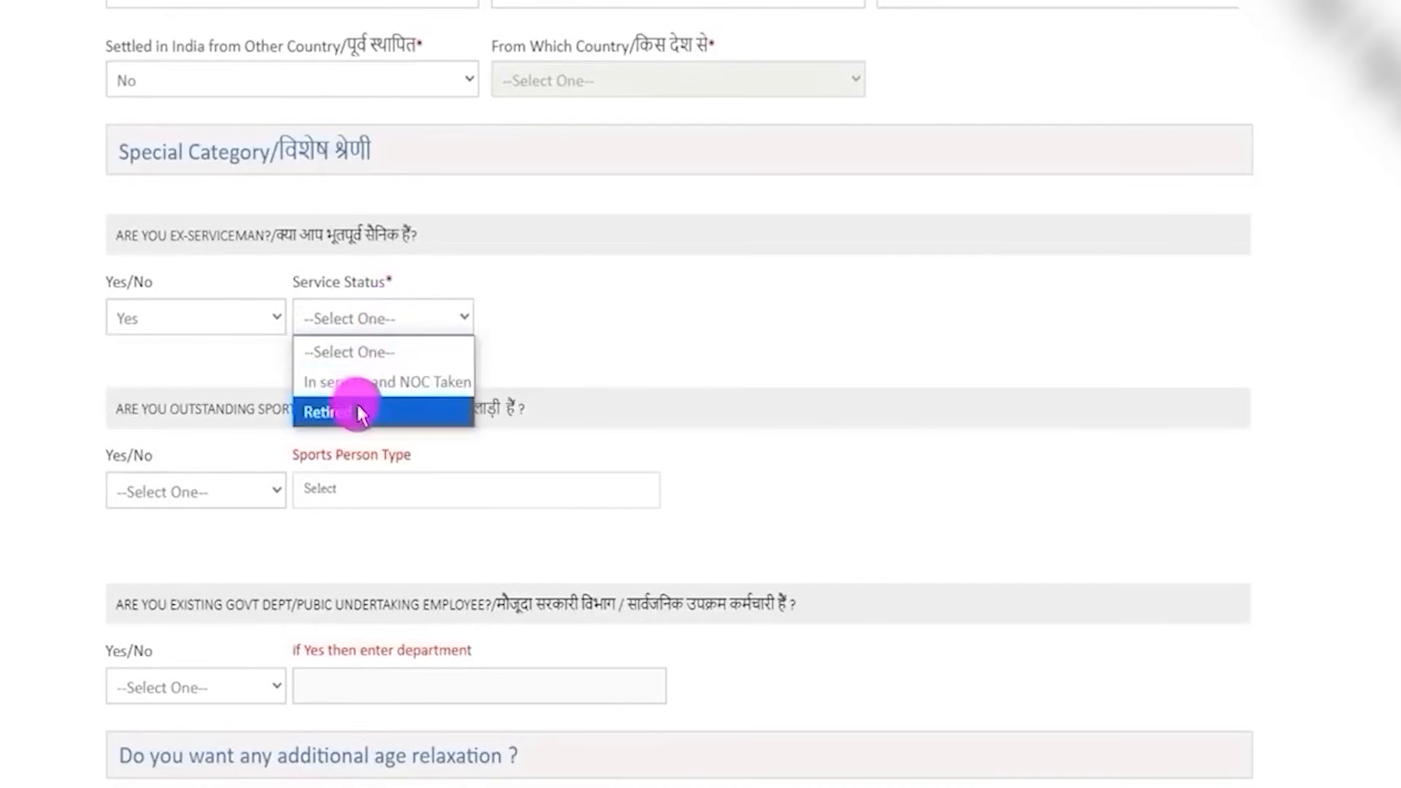
{"action": "left_click", "coordinate": [373, 383]}
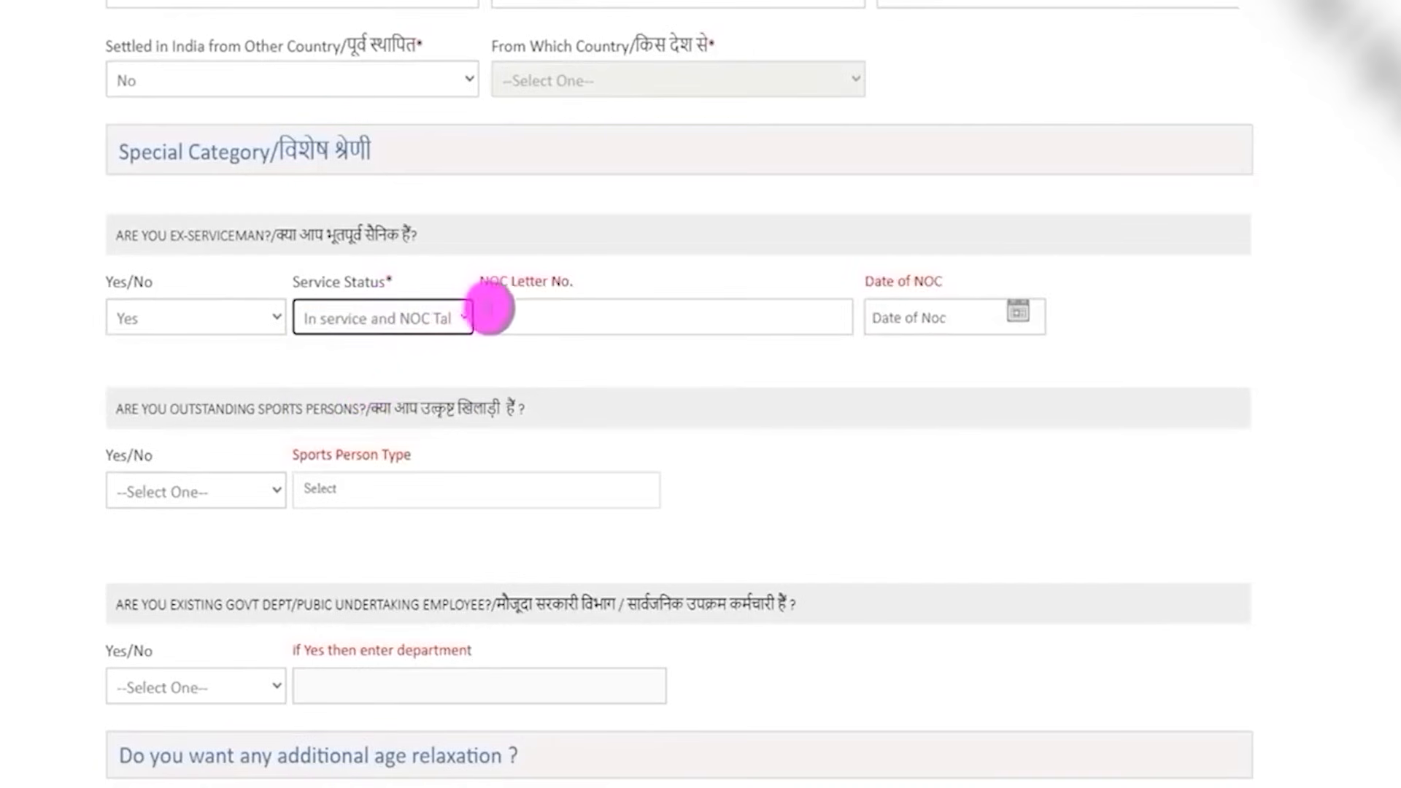
{"action": "left_click_drag", "start_coordinate": [479, 279], "coordinate": [925, 285]}
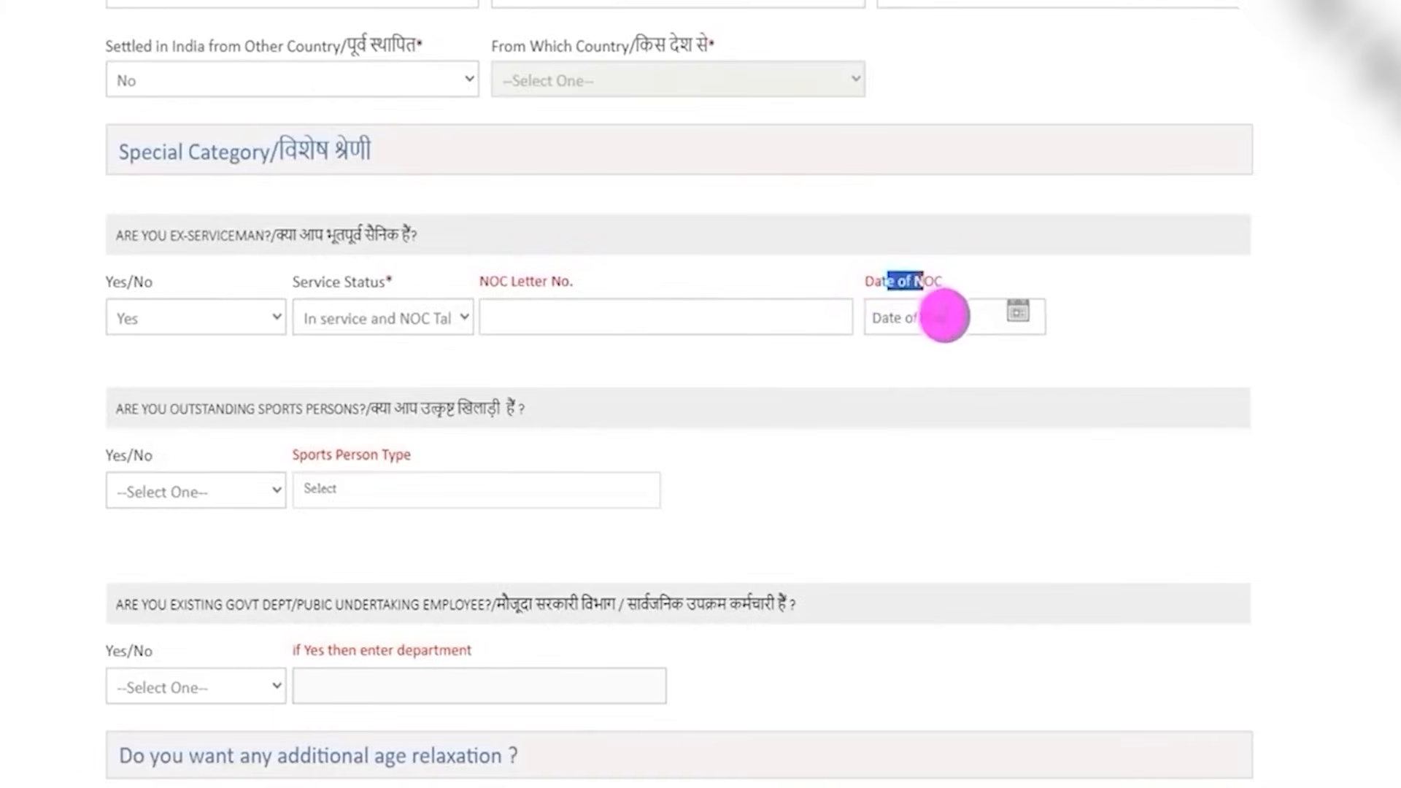
{"action": "left_click", "coordinate": [1018, 311]}
Change the ex-serviceman Service Status to Retired and check the PPO No. and Date of Retirement fields, including its calendar
{"action": "left_click", "coordinate": [398, 317]}
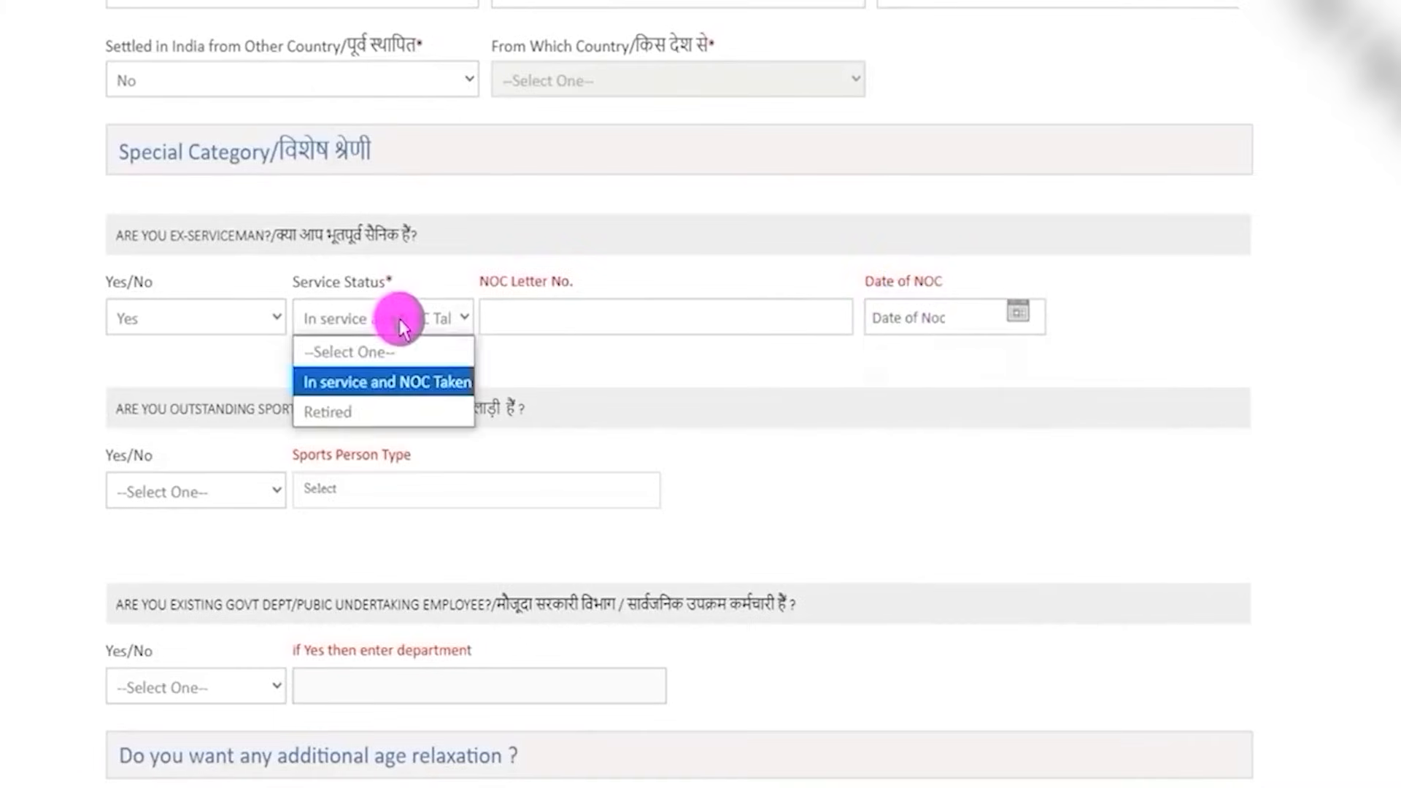
{"action": "left_click", "coordinate": [361, 413]}
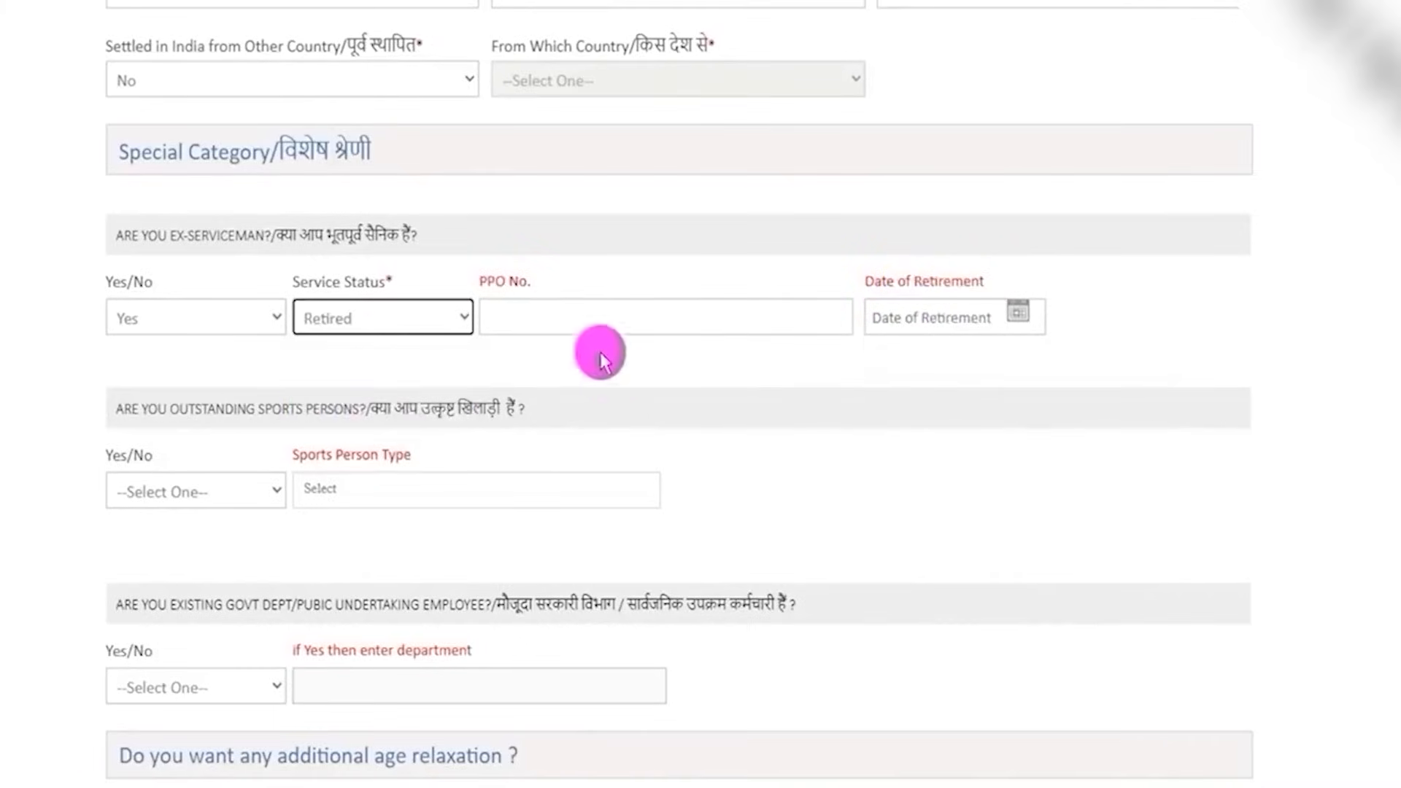
{"action": "left_click", "coordinate": [567, 318]}
{"action": "left_click", "coordinate": [1016, 312]}
{"action": "left_click", "coordinate": [777, 356]}
{"action": "left_click", "coordinate": [1017, 311]}
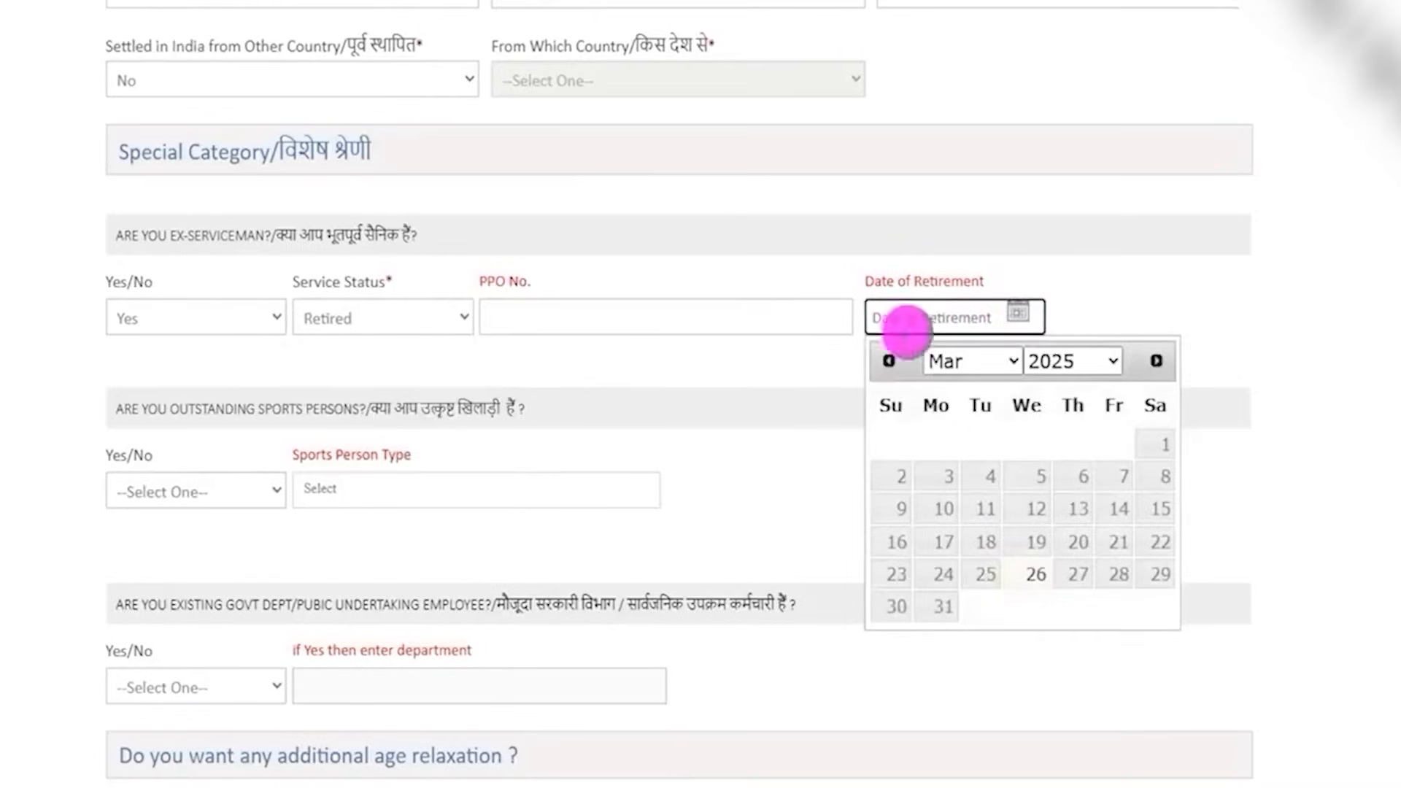
Set the ex-serviceman answer to No in the Special Category section
{"action": "left_click", "coordinate": [175, 319]}
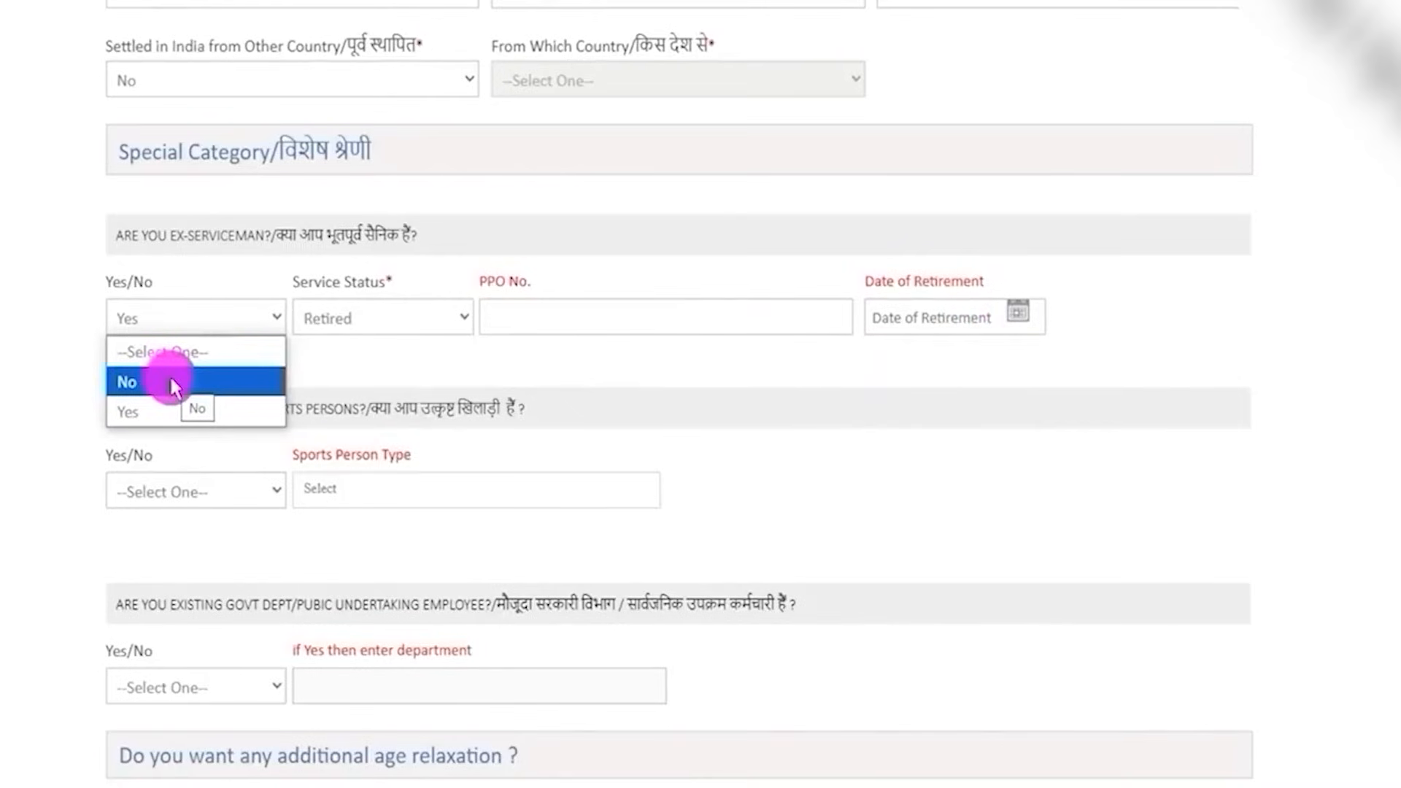
{"action": "left_click", "coordinate": [172, 382]}
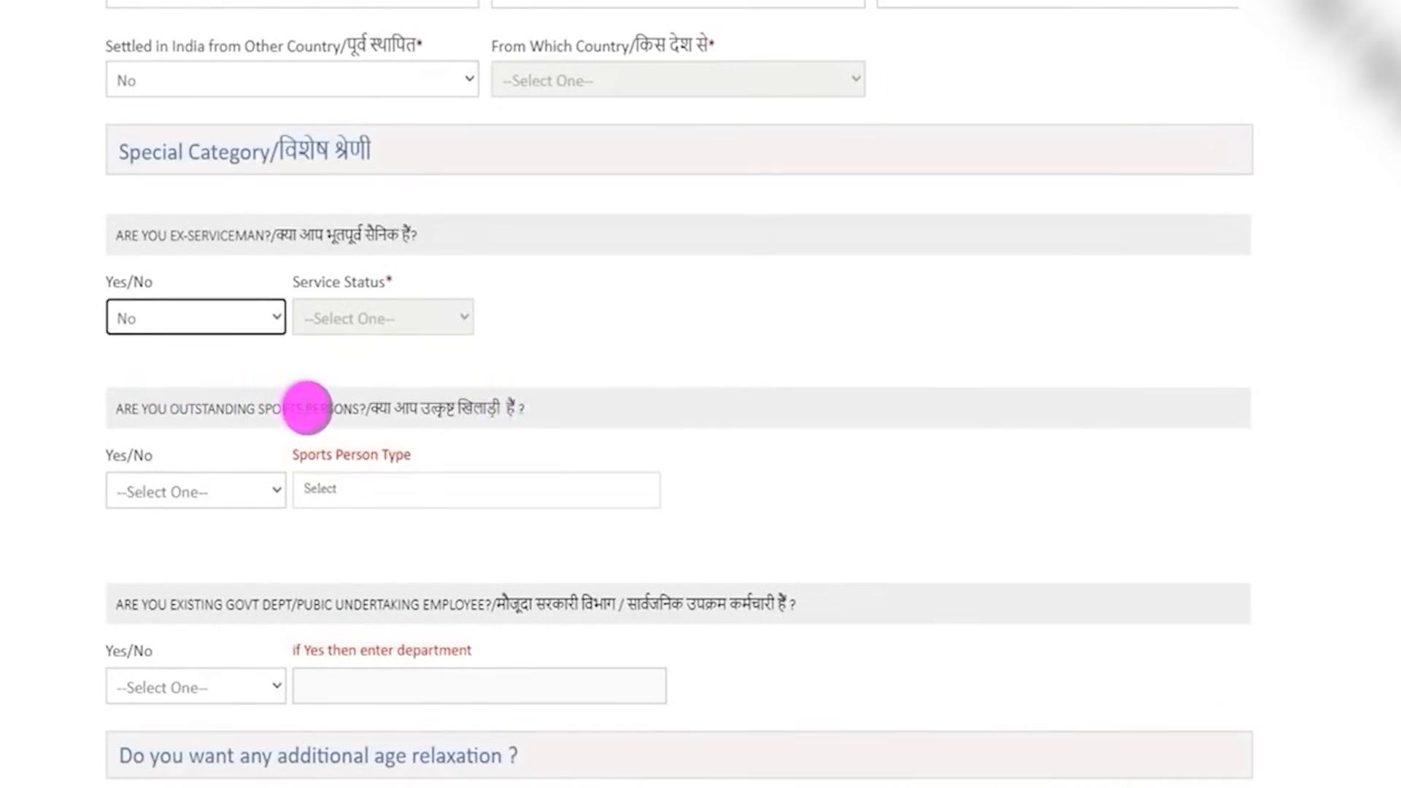
{"action": "left_click_drag", "start_coordinate": [241, 408], "coordinate": [328, 405]}
Check the Sports Person Type choices offered under Yes, and set the outstanding sports person answer to No
{"action": "left_click", "coordinate": [153, 493]}
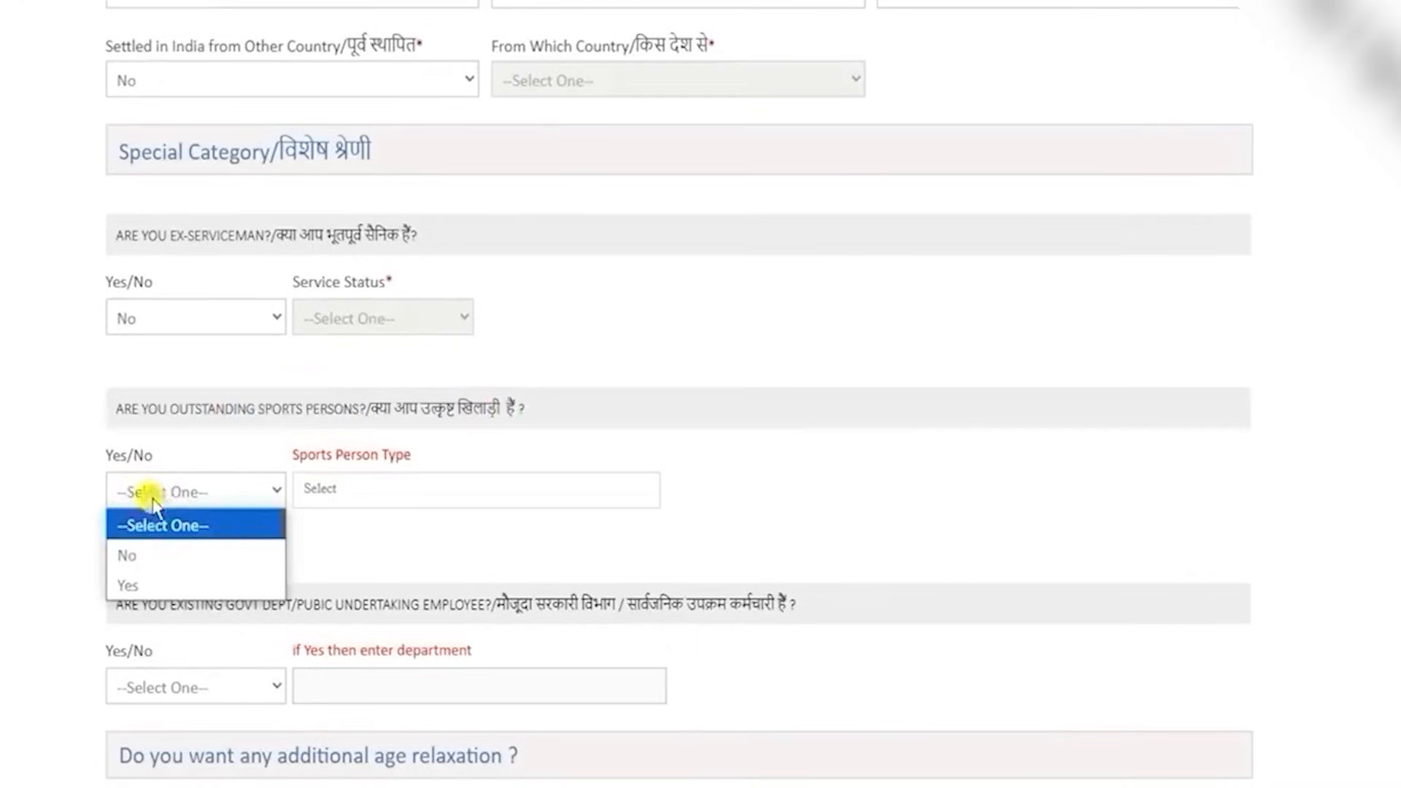
{"action": "left_click", "coordinate": [128, 585]}
{"action": "left_click", "coordinate": [384, 500]}
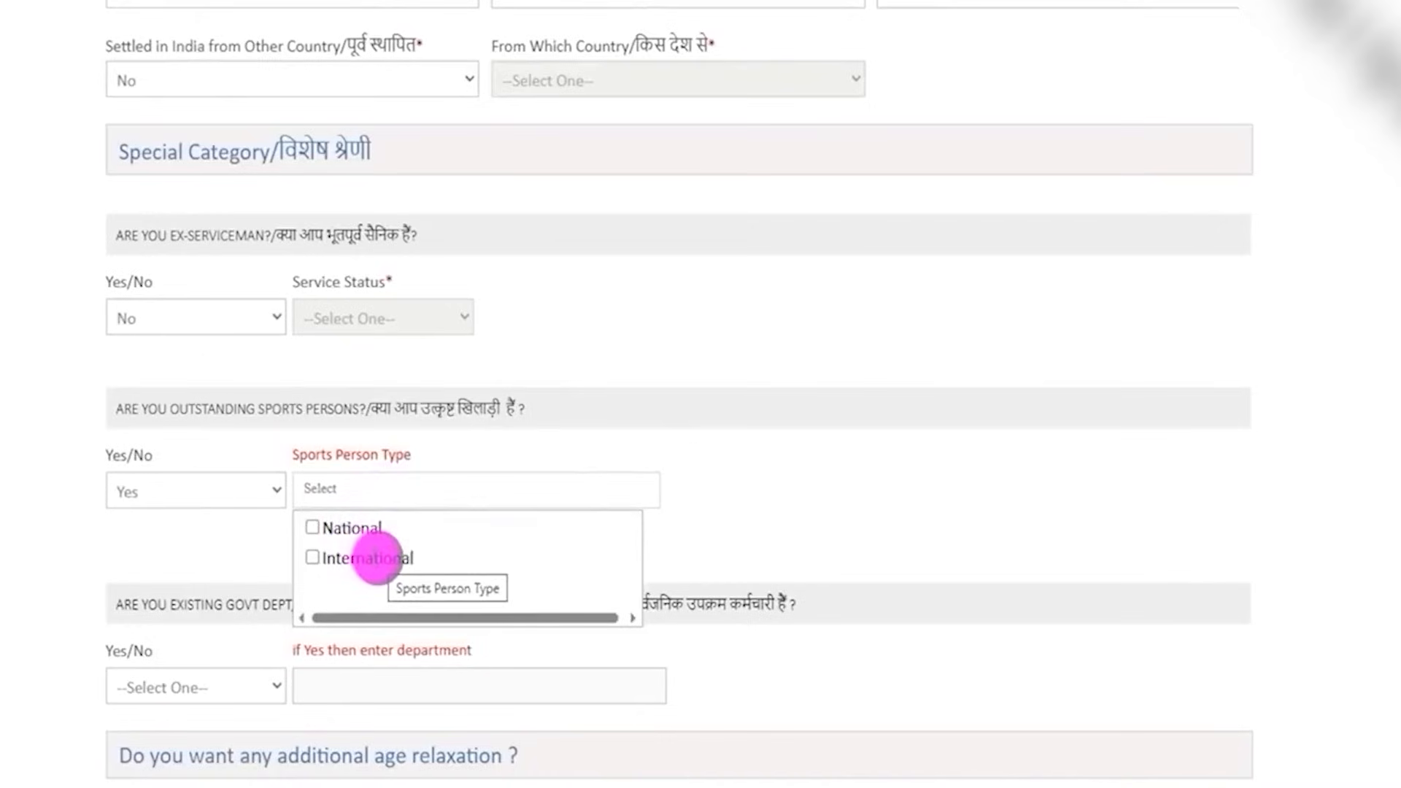
{"action": "left_click", "coordinate": [180, 498]}
{"action": "left_click", "coordinate": [156, 553]}
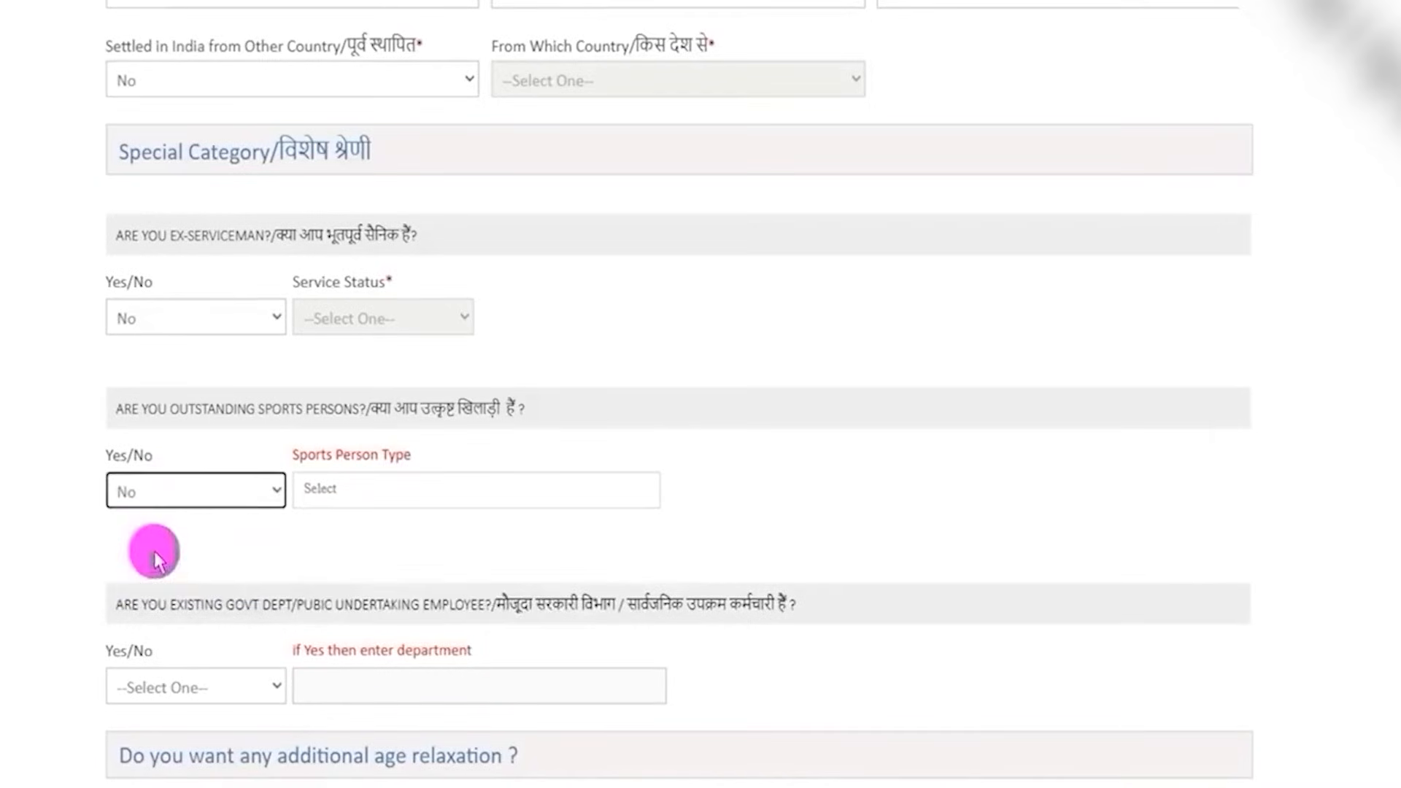
Check the department field enabled by Yes for existing government employees, and set that answer to No
{"action": "scroll", "coordinate": [368, 547], "scroll_direction": "down", "scroll_amount": 3}
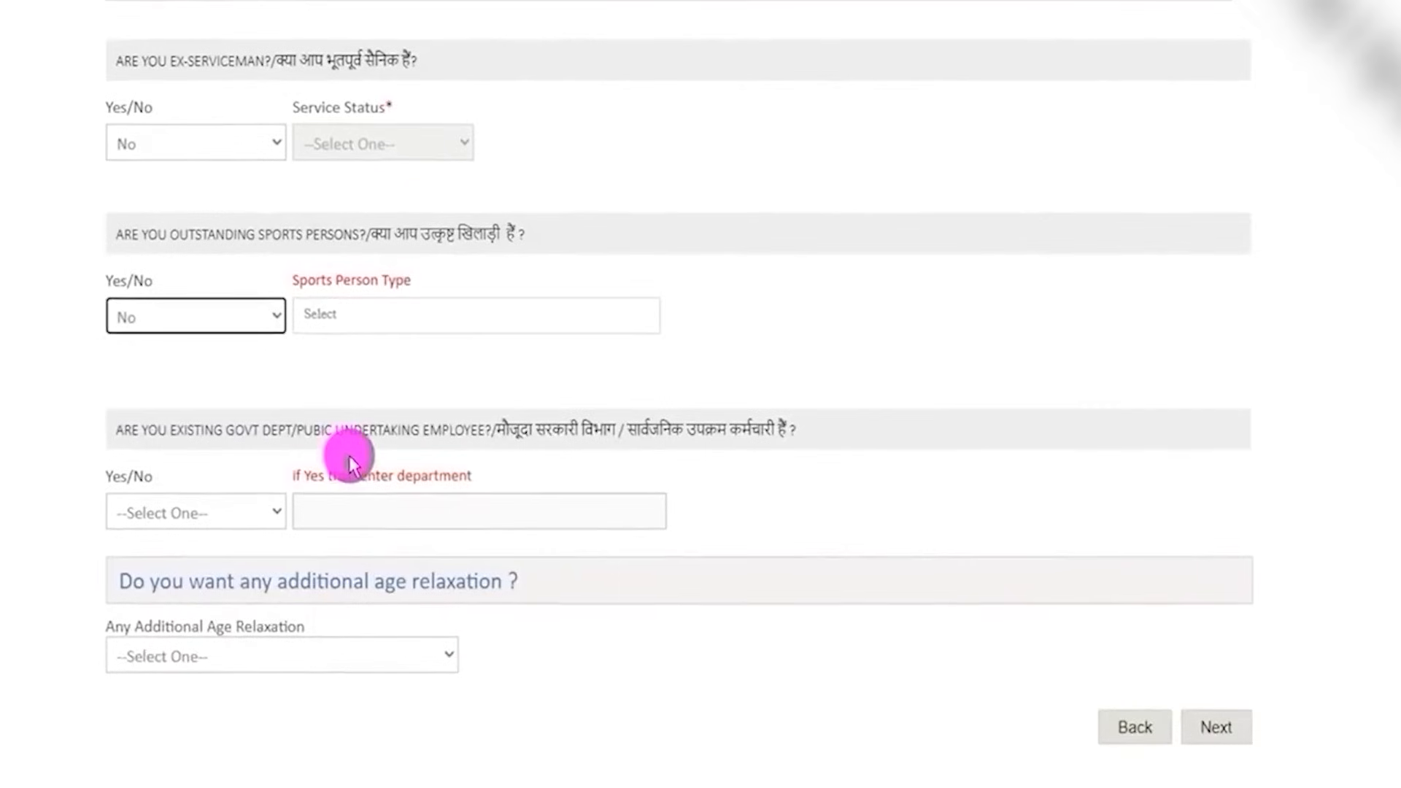
{"action": "left_click_drag", "start_coordinate": [521, 429], "coordinate": [229, 509]}
{"action": "left_click", "coordinate": [642, 429]}
{"action": "left_click", "coordinate": [228, 511]}
{"action": "left_click", "coordinate": [130, 606]}
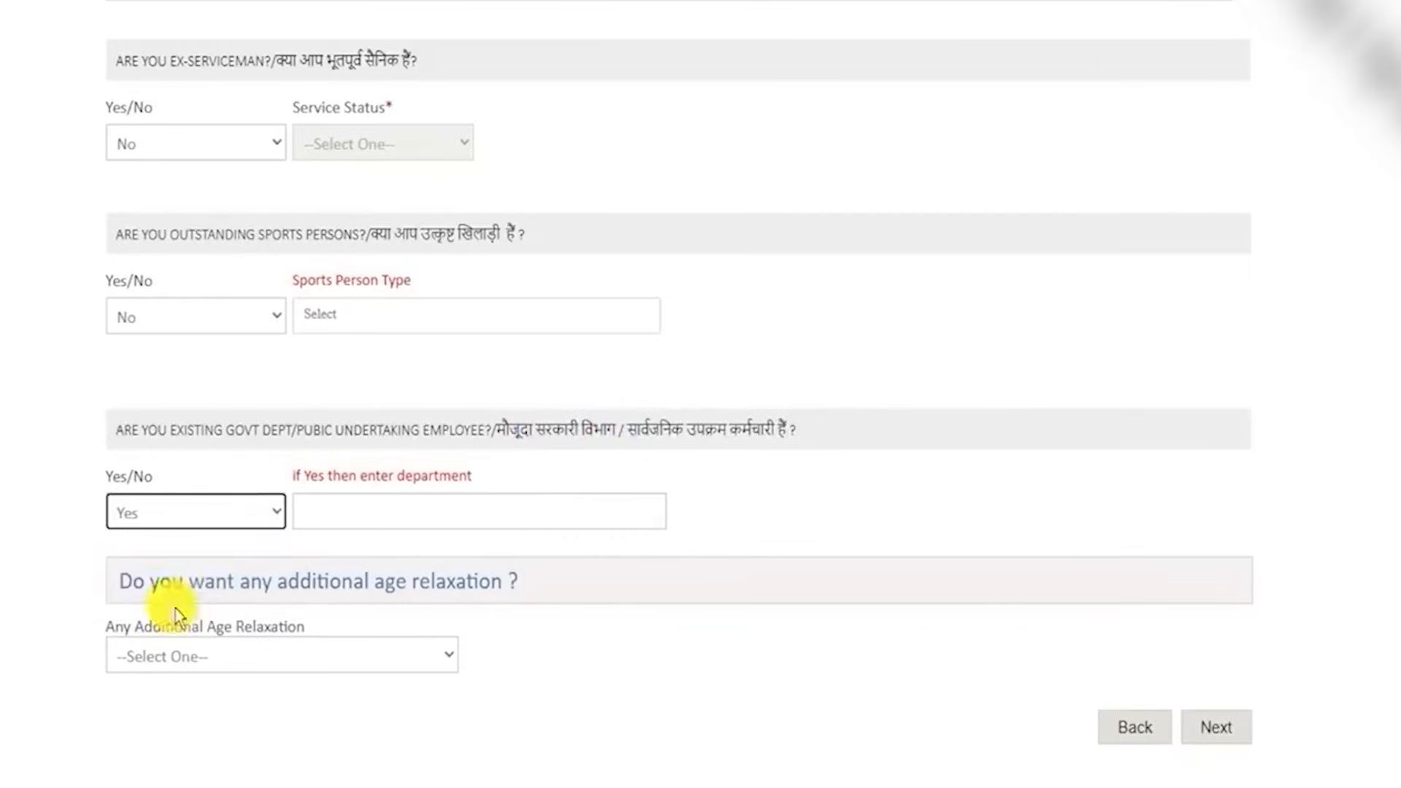
{"action": "left_click", "coordinate": [400, 514]}
{"action": "left_click", "coordinate": [397, 514]}
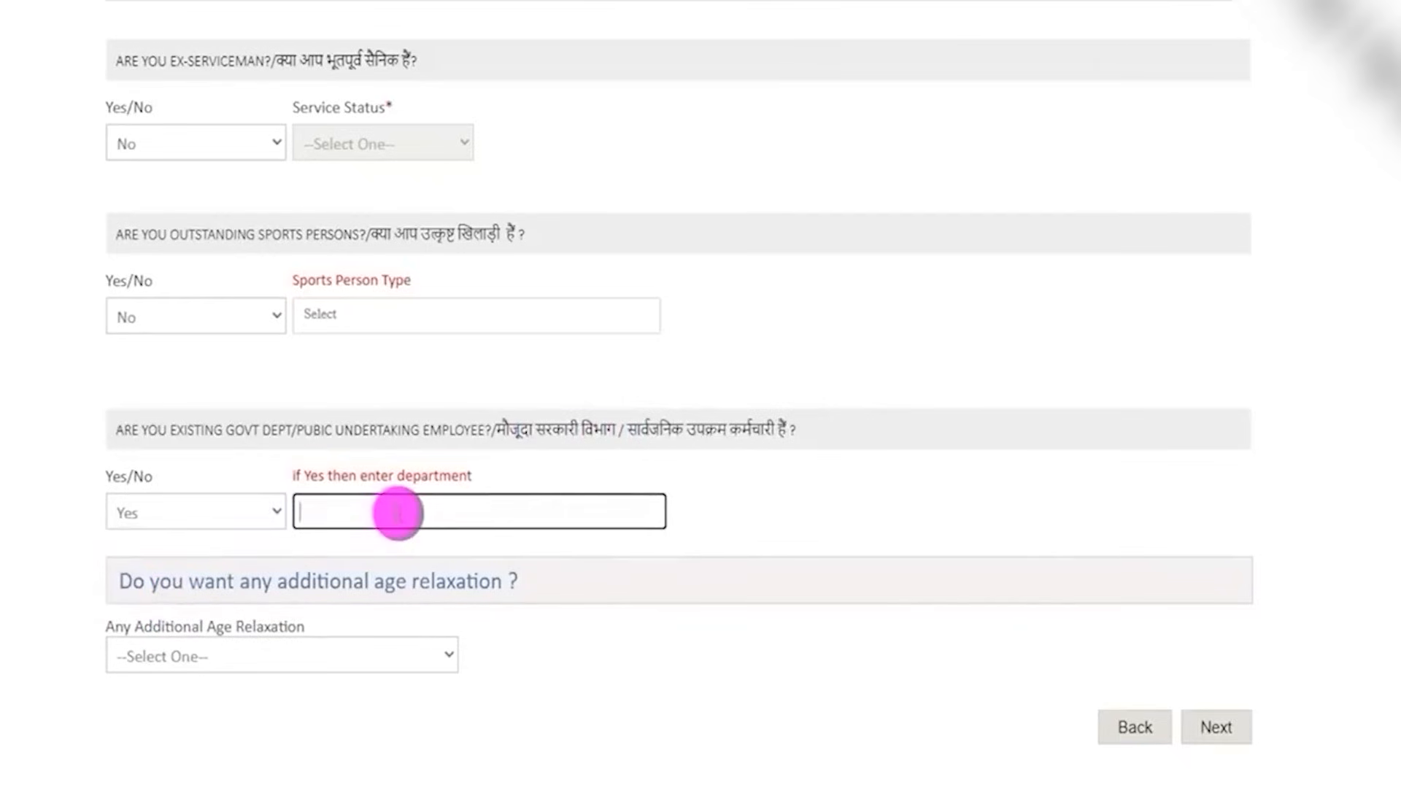
{"action": "left_click", "coordinate": [199, 511]}
{"action": "left_click", "coordinate": [120, 575]}
{"action": "left_click", "coordinate": [326, 511]}
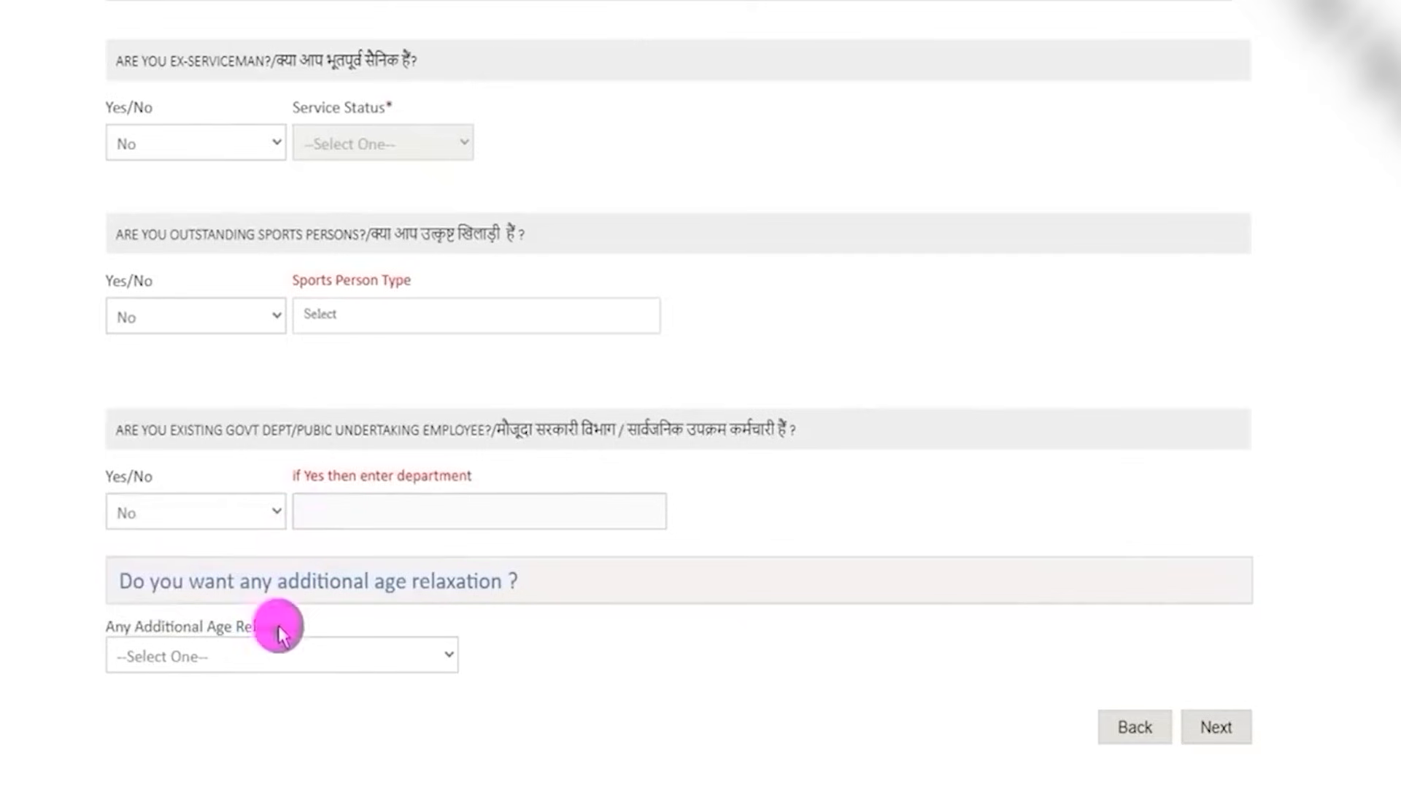
Set Any Additional Age Relaxation to NOT APPLICABLE and continue to the next page of the form
{"action": "left_click", "coordinate": [253, 660]}
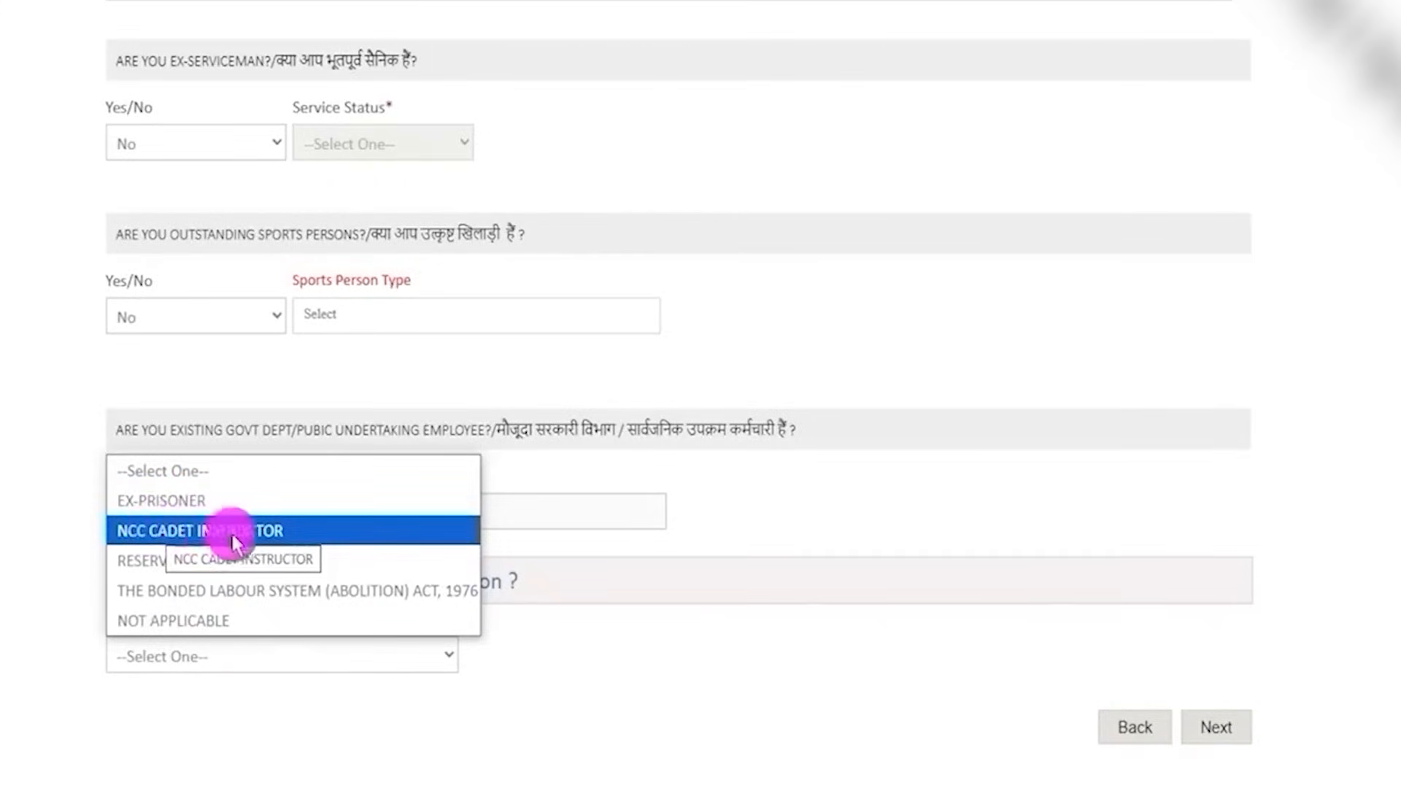
{"action": "left_click", "coordinate": [222, 622]}
{"action": "left_click", "coordinate": [713, 699]}
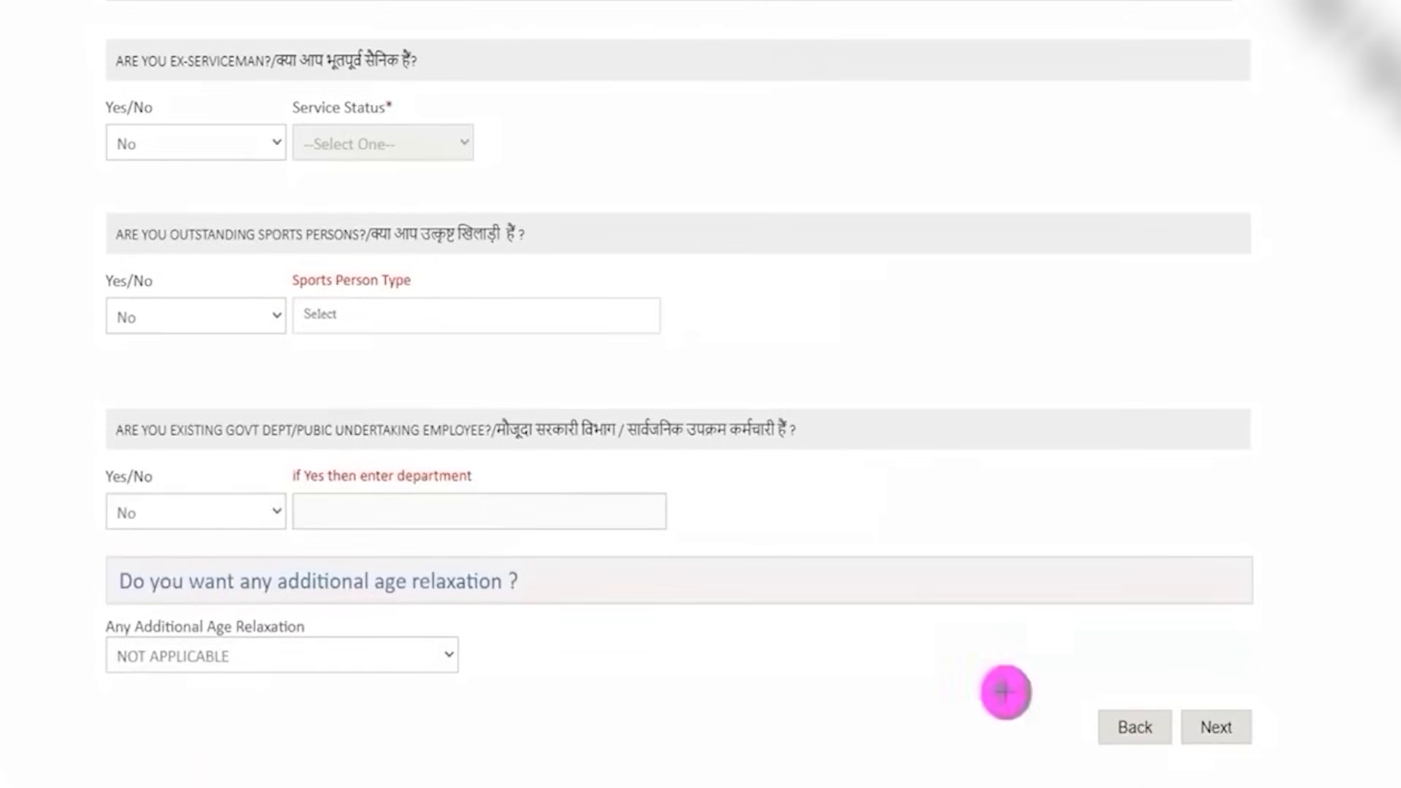
{"action": "left_click", "coordinate": [1241, 713]}
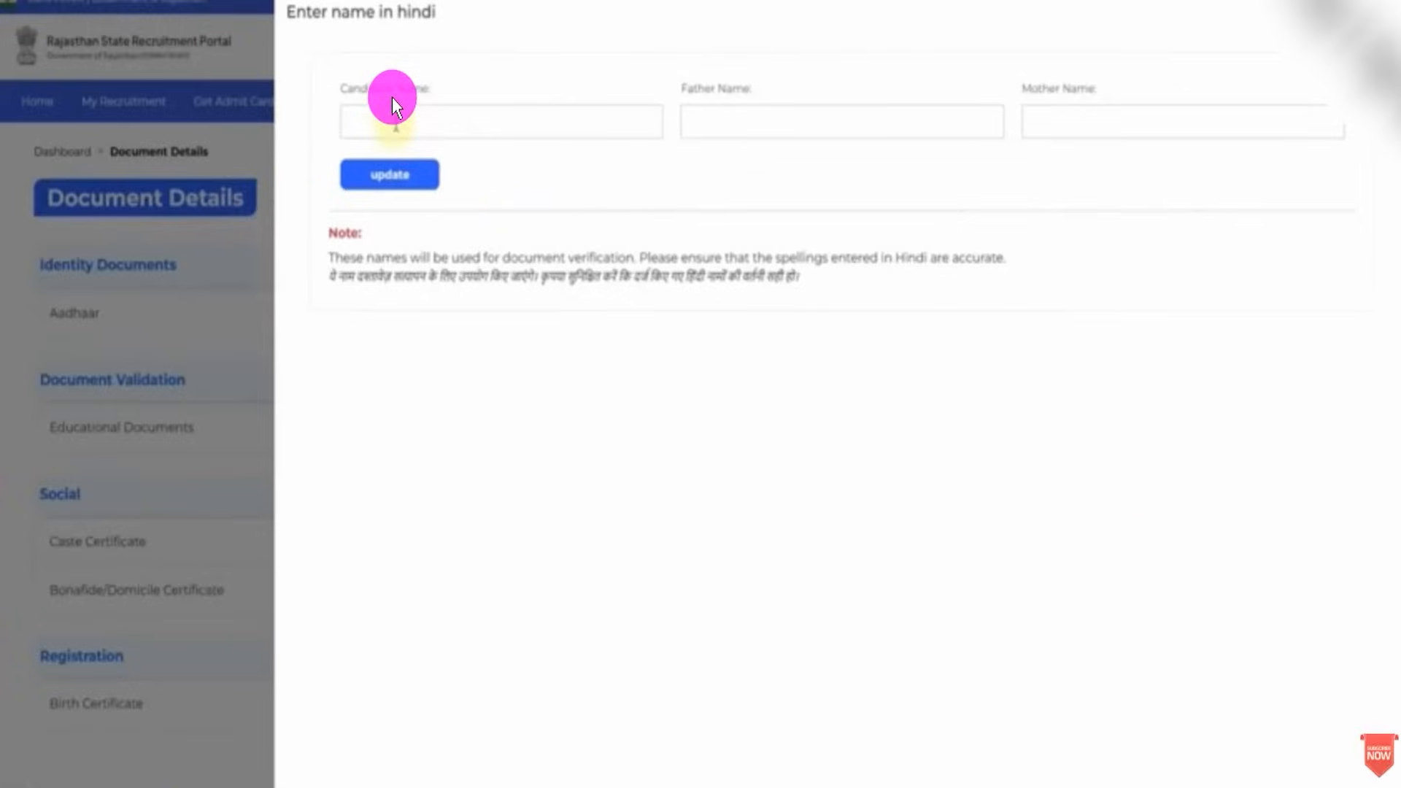
Enter the candidate's, father's and mother's names in Hindi, then confirm and save the details
{"action": "left_click", "coordinate": [395, 124]}
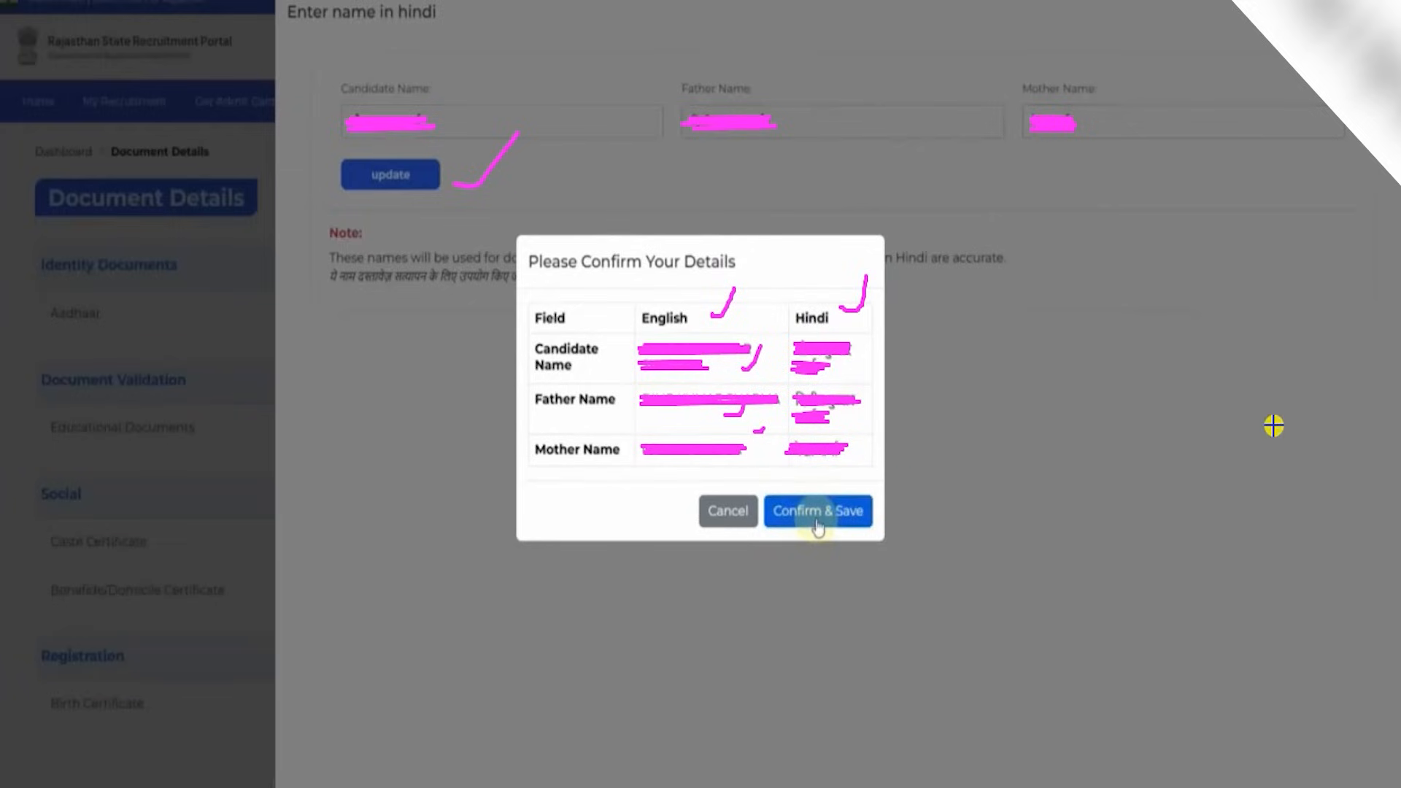
{"action": "left_click", "coordinate": [815, 514]}
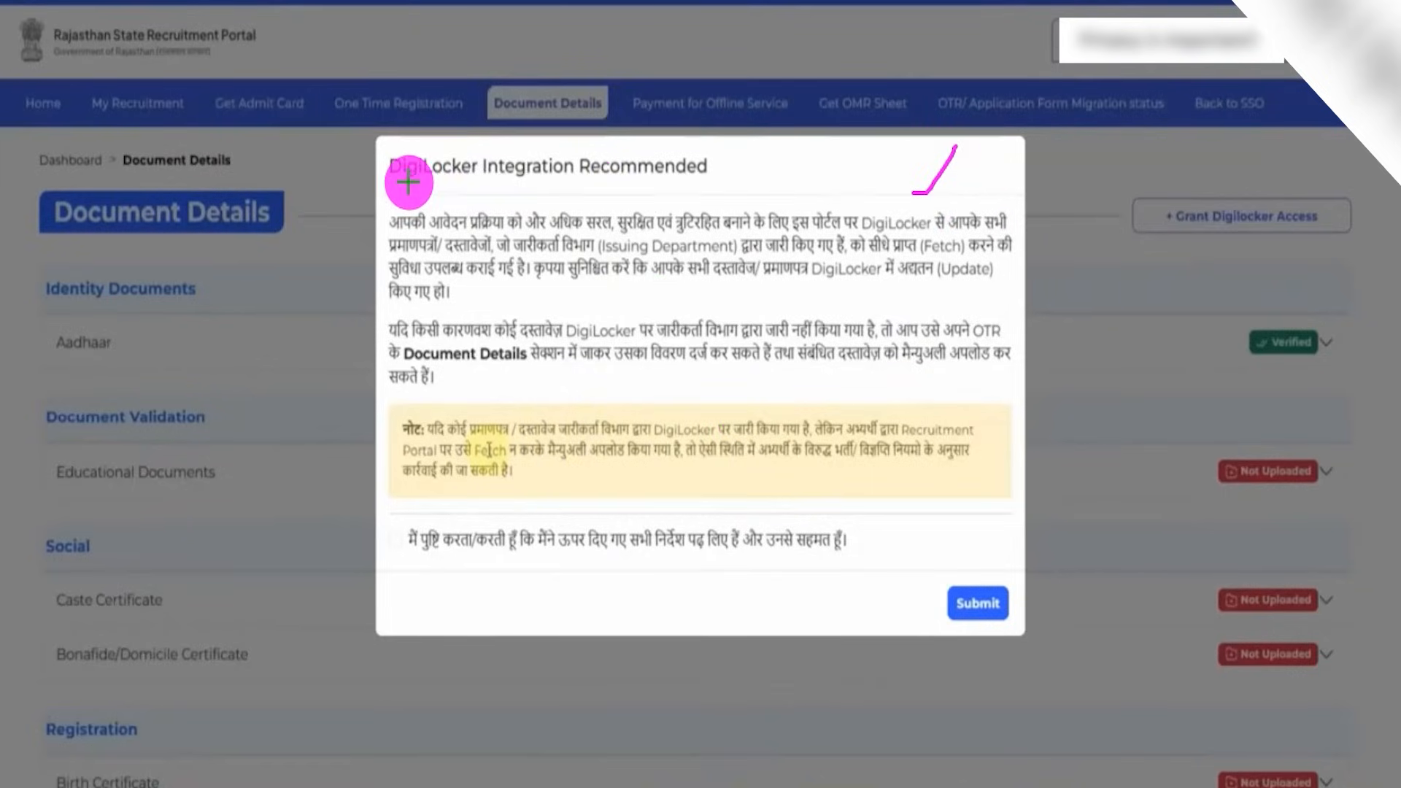
Review the DigiLocker integration notice, its consent declaration and the prompt for granting DigiLocker access
{"action": "left_click_drag", "start_coordinate": [406, 192], "coordinate": [687, 189]}
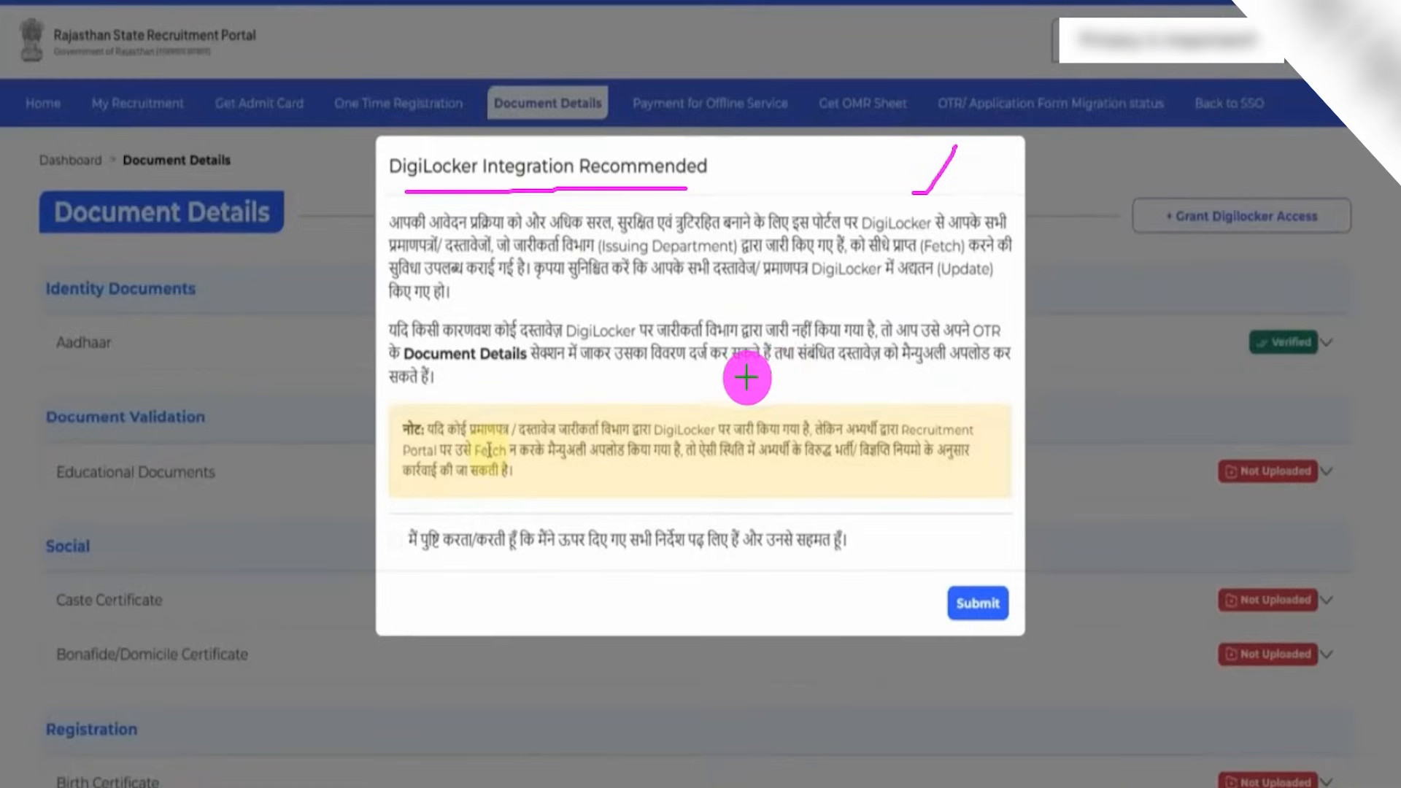
{"action": "left_click_drag", "start_coordinate": [737, 380], "coordinate": [784, 285]}
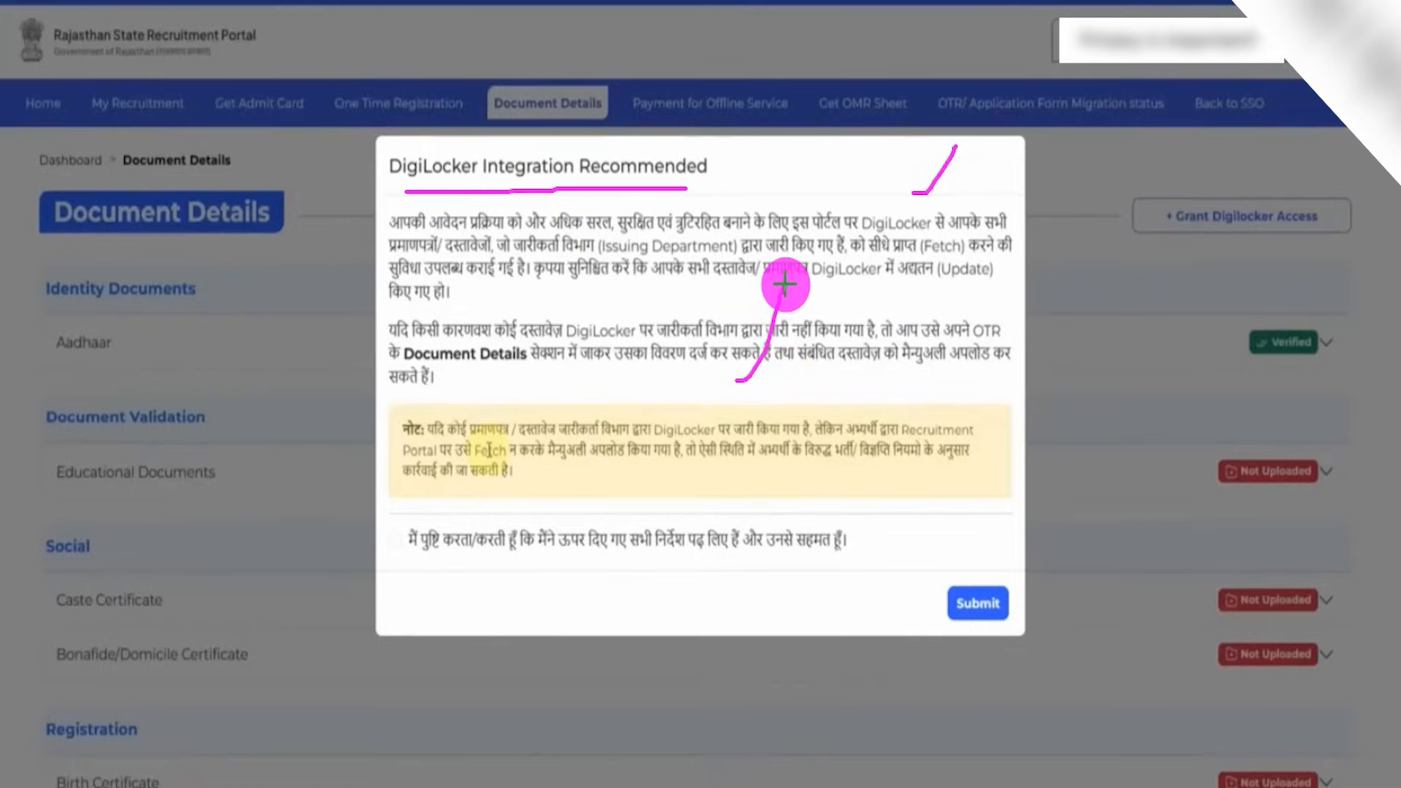
{"action": "left_click_drag", "start_coordinate": [398, 539], "coordinate": [430, 490]}
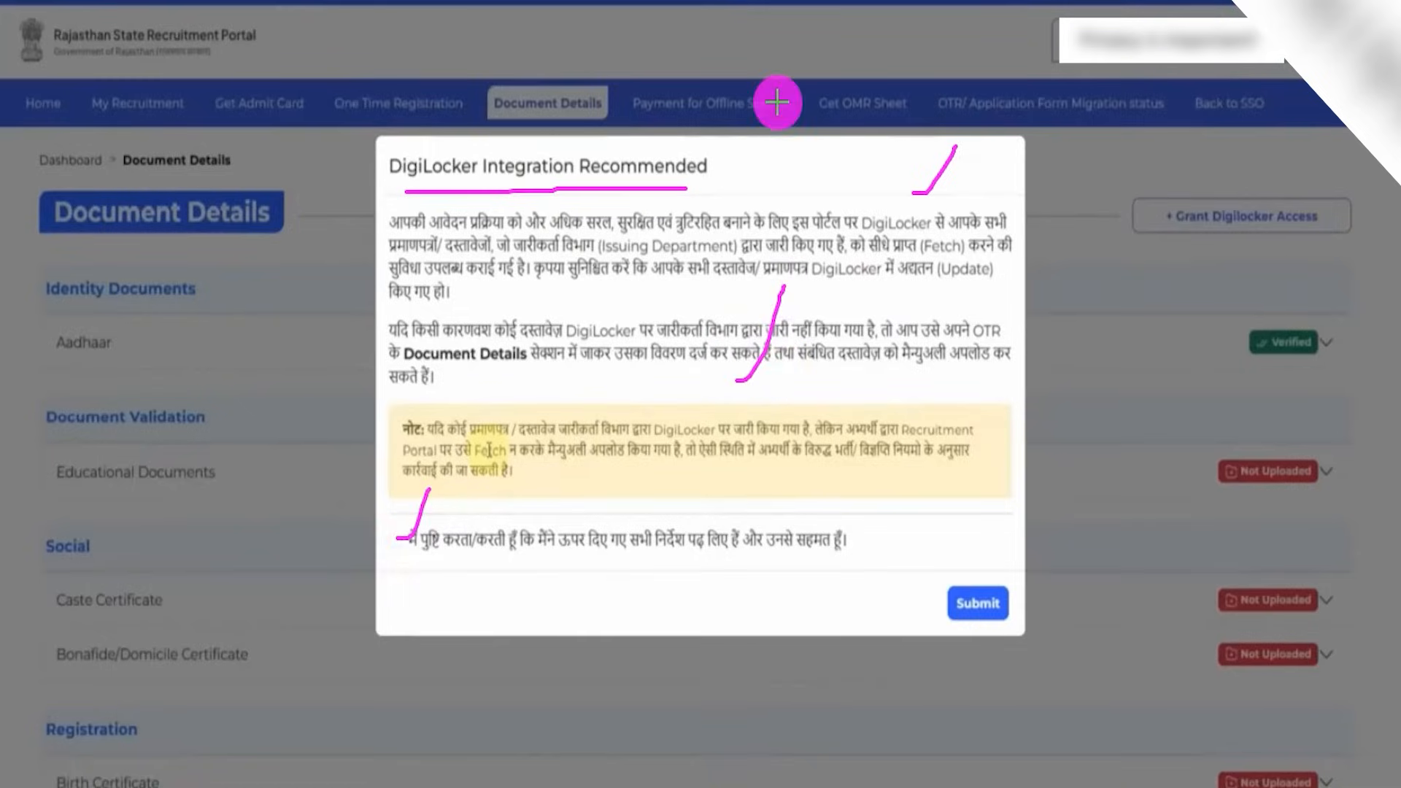
{"action": "mouse_move", "coordinate": [998, 588]}
{"action": "left_mouse_down"}
{"action": "mouse_move", "coordinate": [917, 587]}
{"action": "mouse_move", "coordinate": [998, 636]}
{"action": "left_mouse_up"}
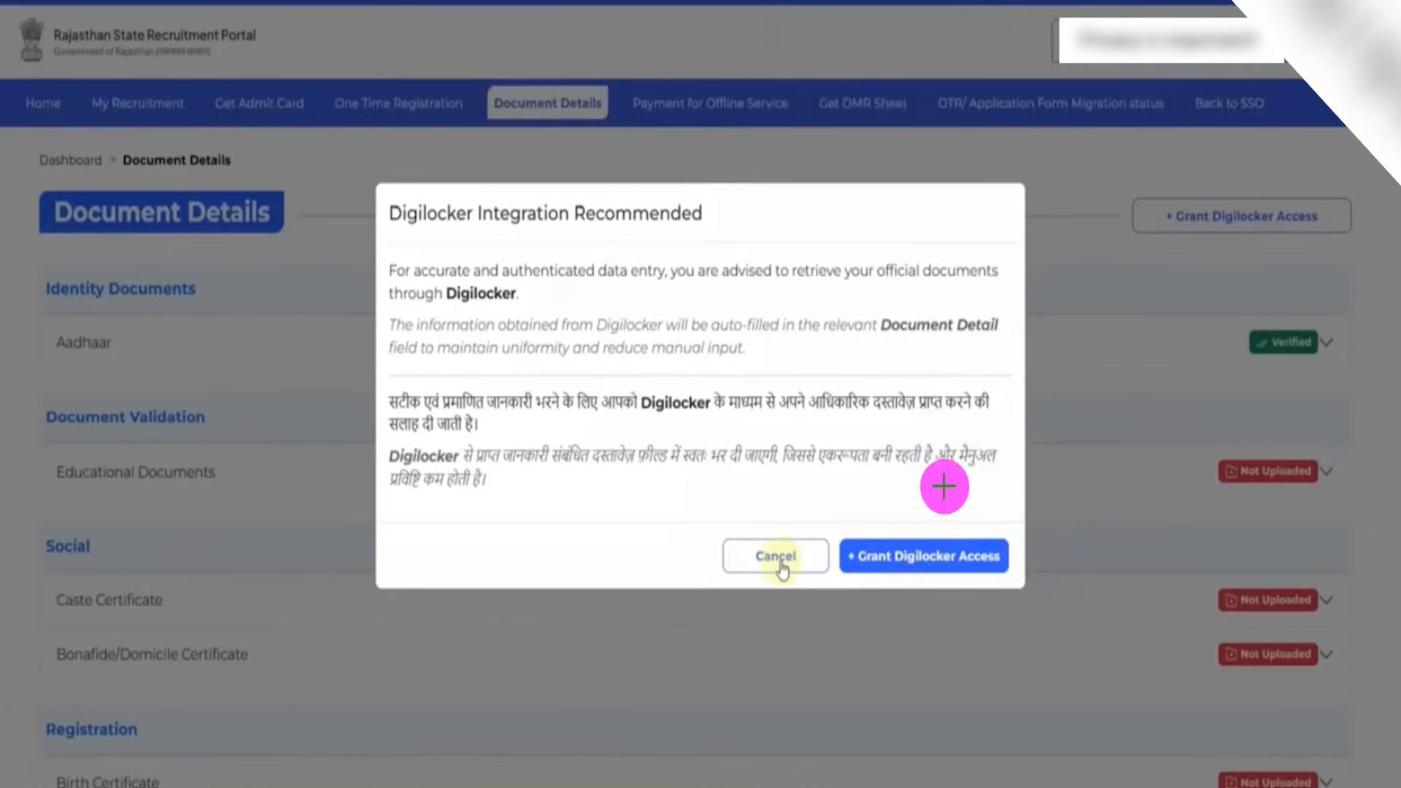
{"action": "mouse_move", "coordinate": [923, 526]}
{"action": "left_mouse_down"}
{"action": "mouse_move", "coordinate": [845, 532]}
{"action": "mouse_move", "coordinate": [841, 563]}
{"action": "mouse_move", "coordinate": [994, 601]}
{"action": "mouse_move", "coordinate": [1018, 539]}
{"action": "mouse_move", "coordinate": [933, 518]}
{"action": "left_mouse_up"}
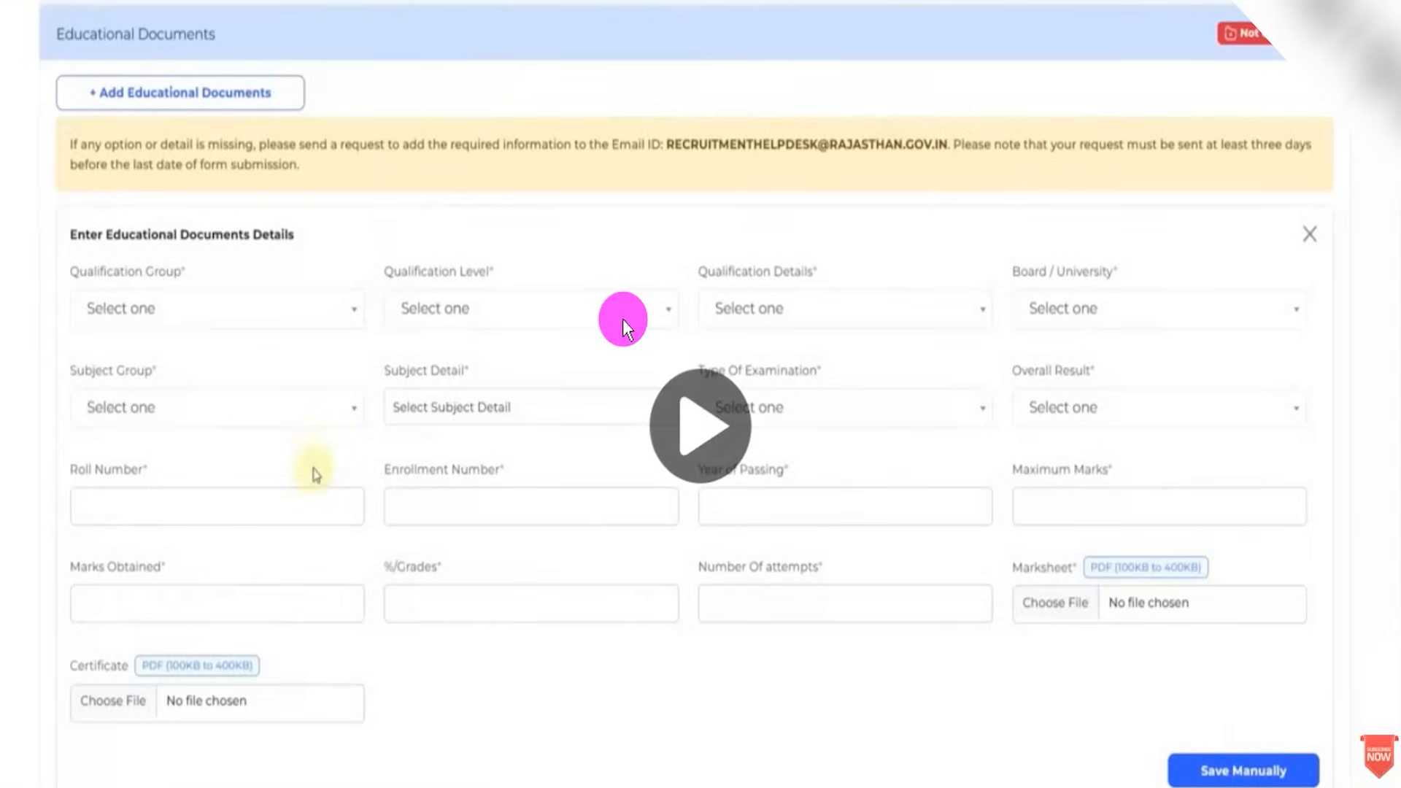
Set Qualification Group to Secondary (10th) and Qualification Level to Tenth in the educational document details
{"action": "scroll", "coordinate": [300, 430], "scroll_direction": "down", "scroll_amount": 1}
{"action": "left_click", "coordinate": [197, 237]}
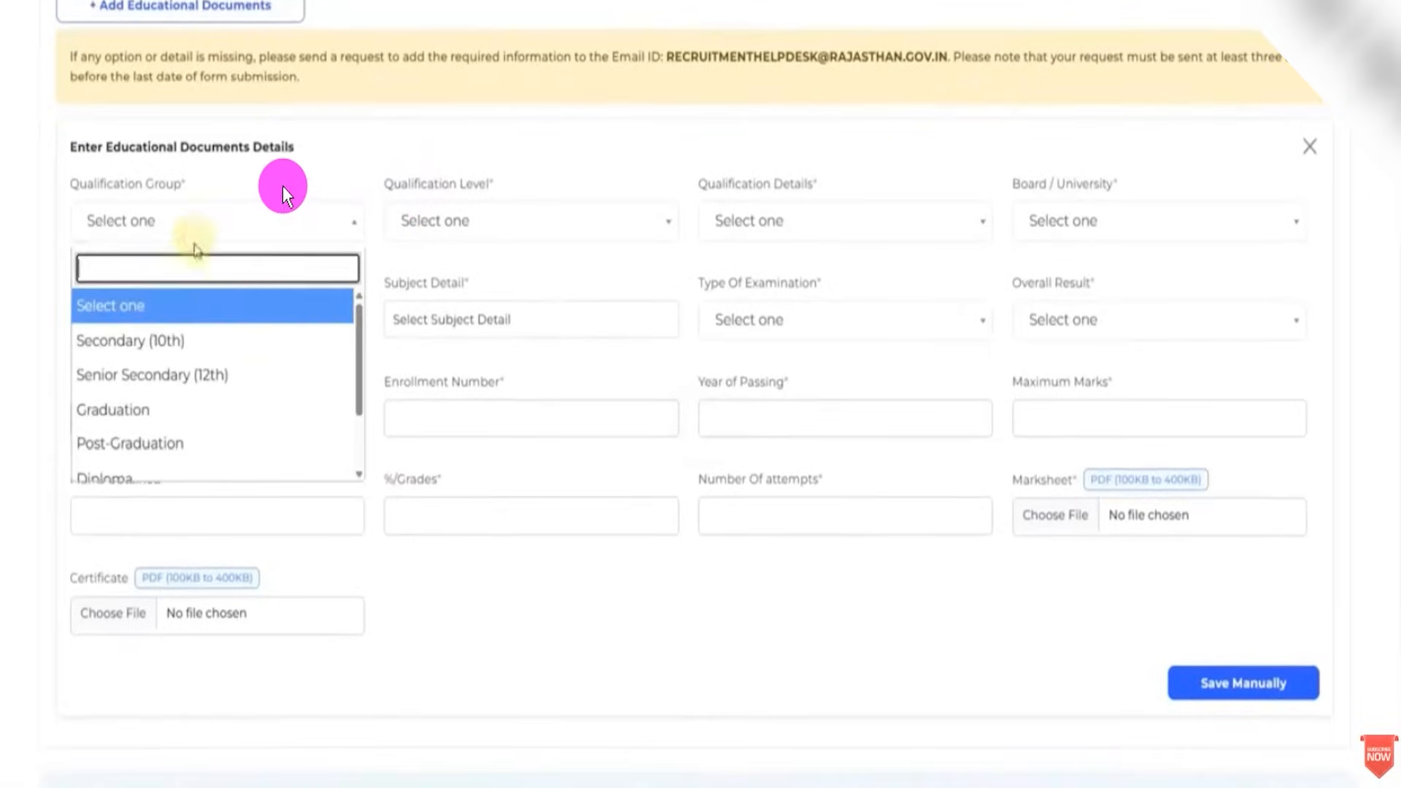
{"action": "left_click", "coordinate": [187, 339]}
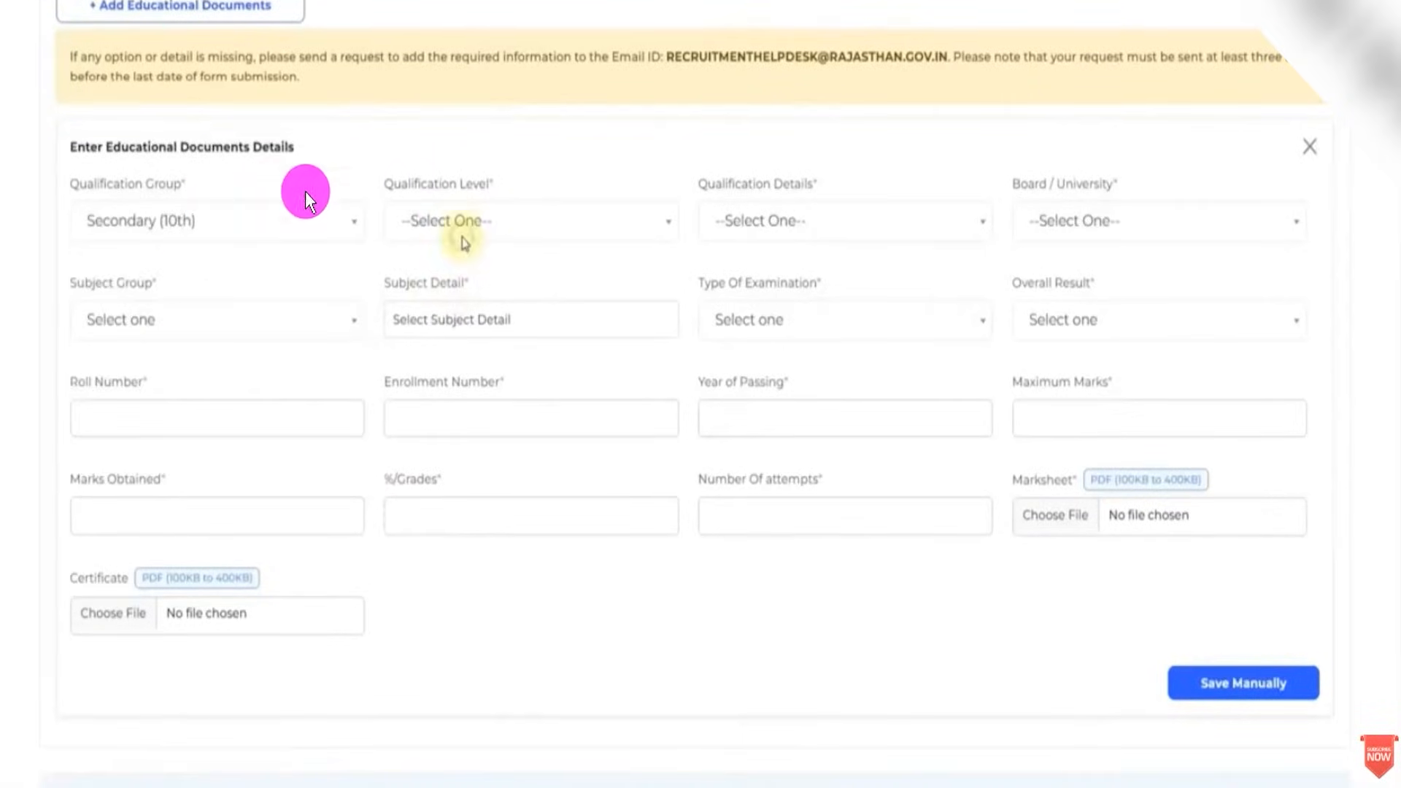
{"action": "left_click", "coordinate": [462, 238]}
{"action": "left_click", "coordinate": [448, 342]}
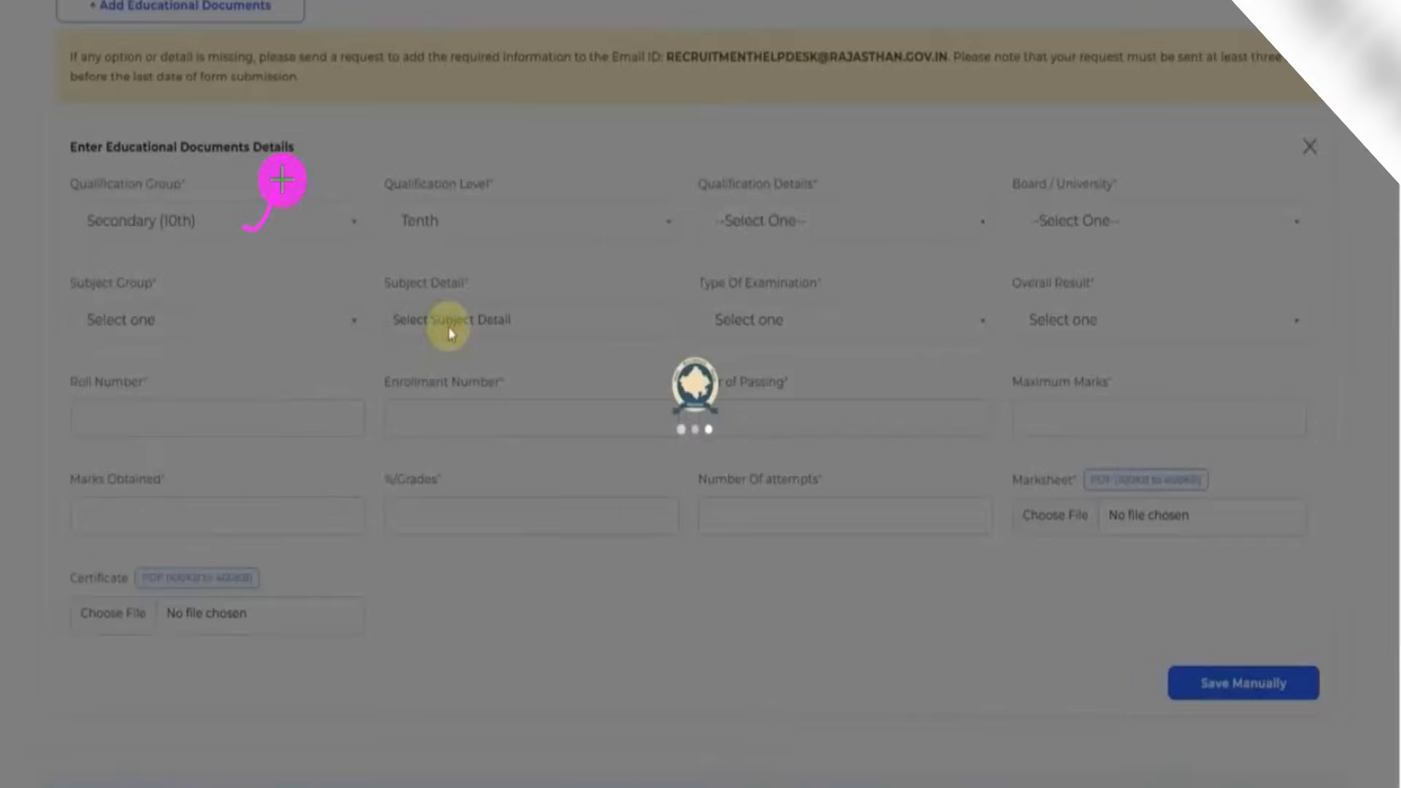
Set Qualification Details to Secondary/Equivalent and Board / University to RBSE-RAJASTHAN
{"action": "left_click", "coordinate": [829, 219]}
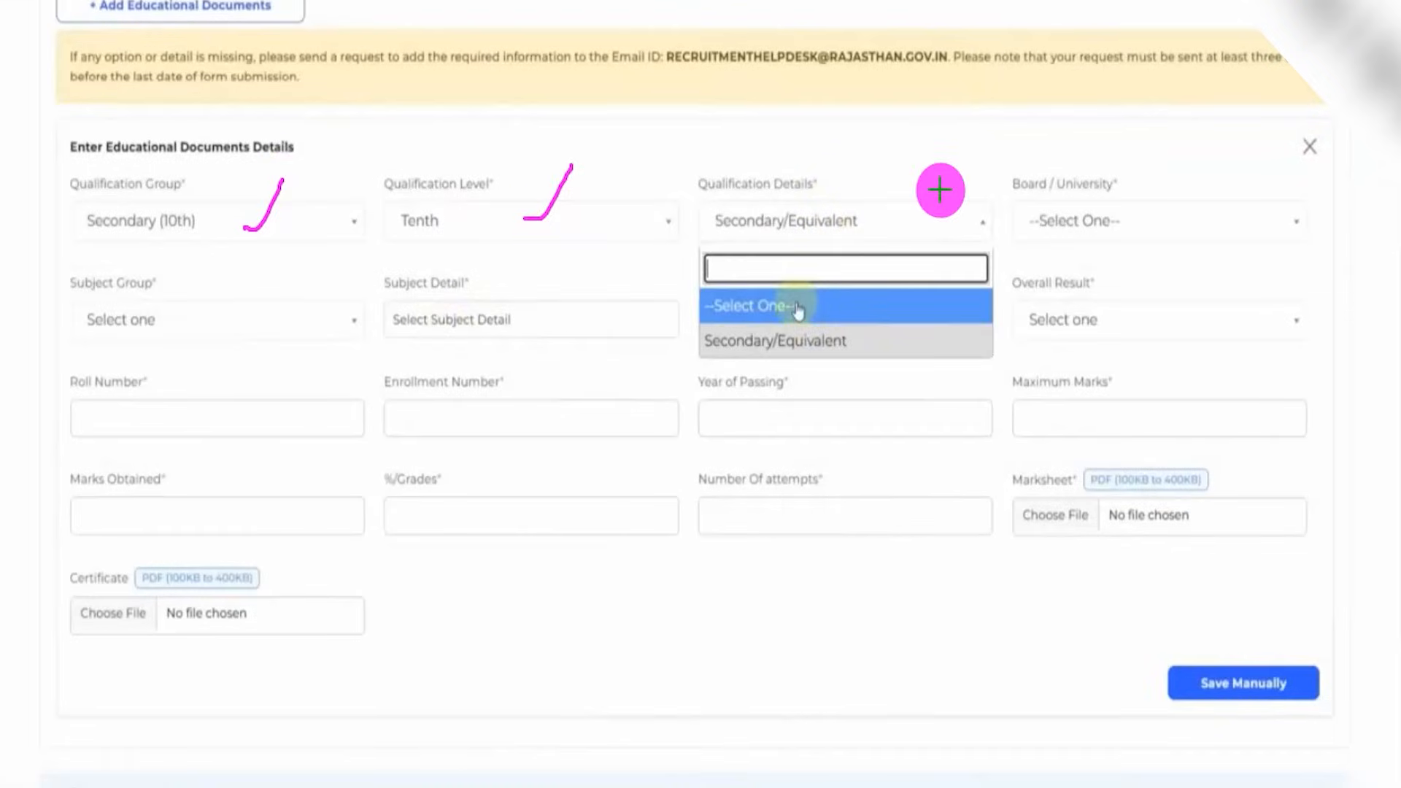
{"action": "left_click", "coordinate": [1117, 240]}
{"action": "left_click", "coordinate": [1118, 241]}
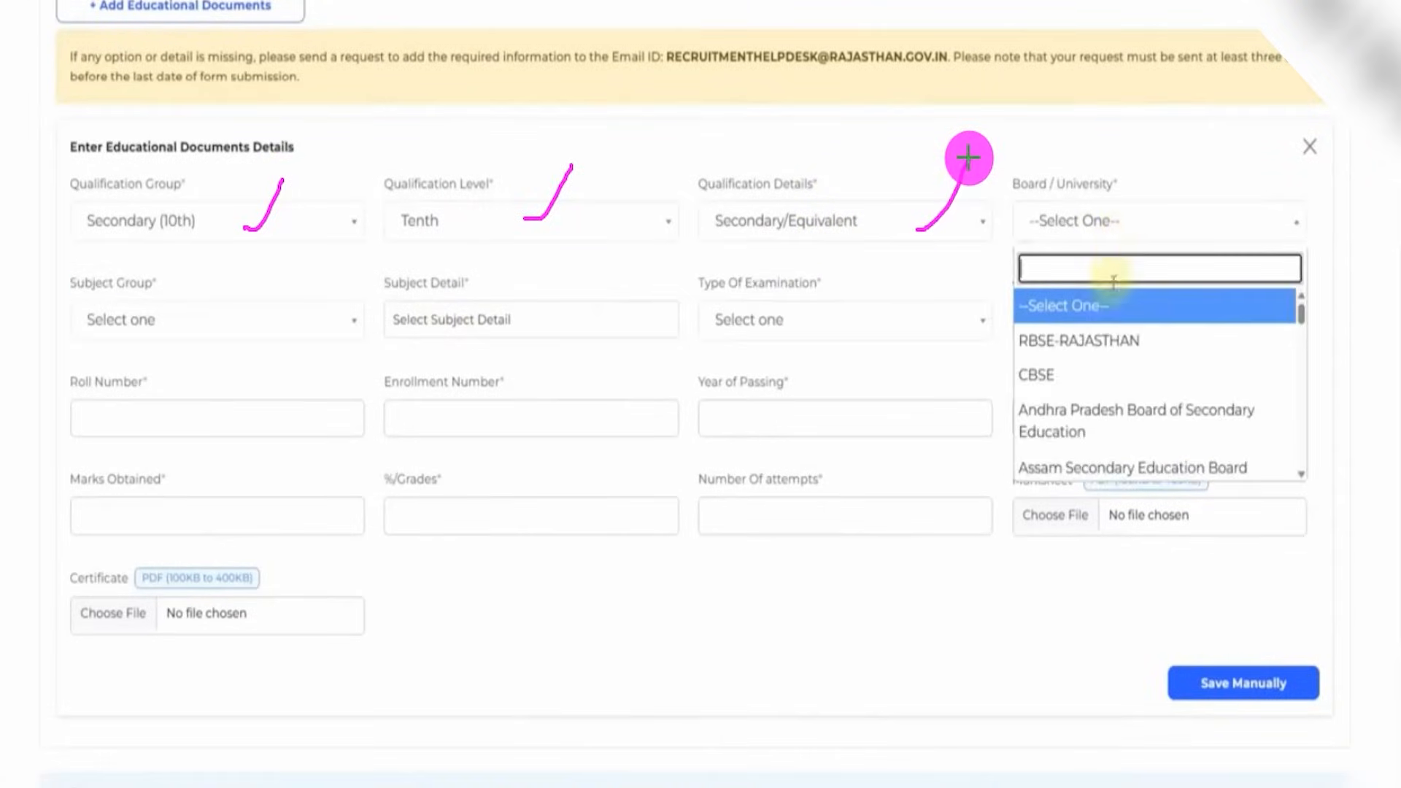
{"action": "left_click", "coordinate": [1080, 340]}
Set both Subject Group and Subject Detail to Not Applicable for the 10th qualification
{"action": "left_click", "coordinate": [226, 322]}
{"action": "scroll", "coordinate": [245, 421], "scroll_direction": "down", "scroll_amount": 5}
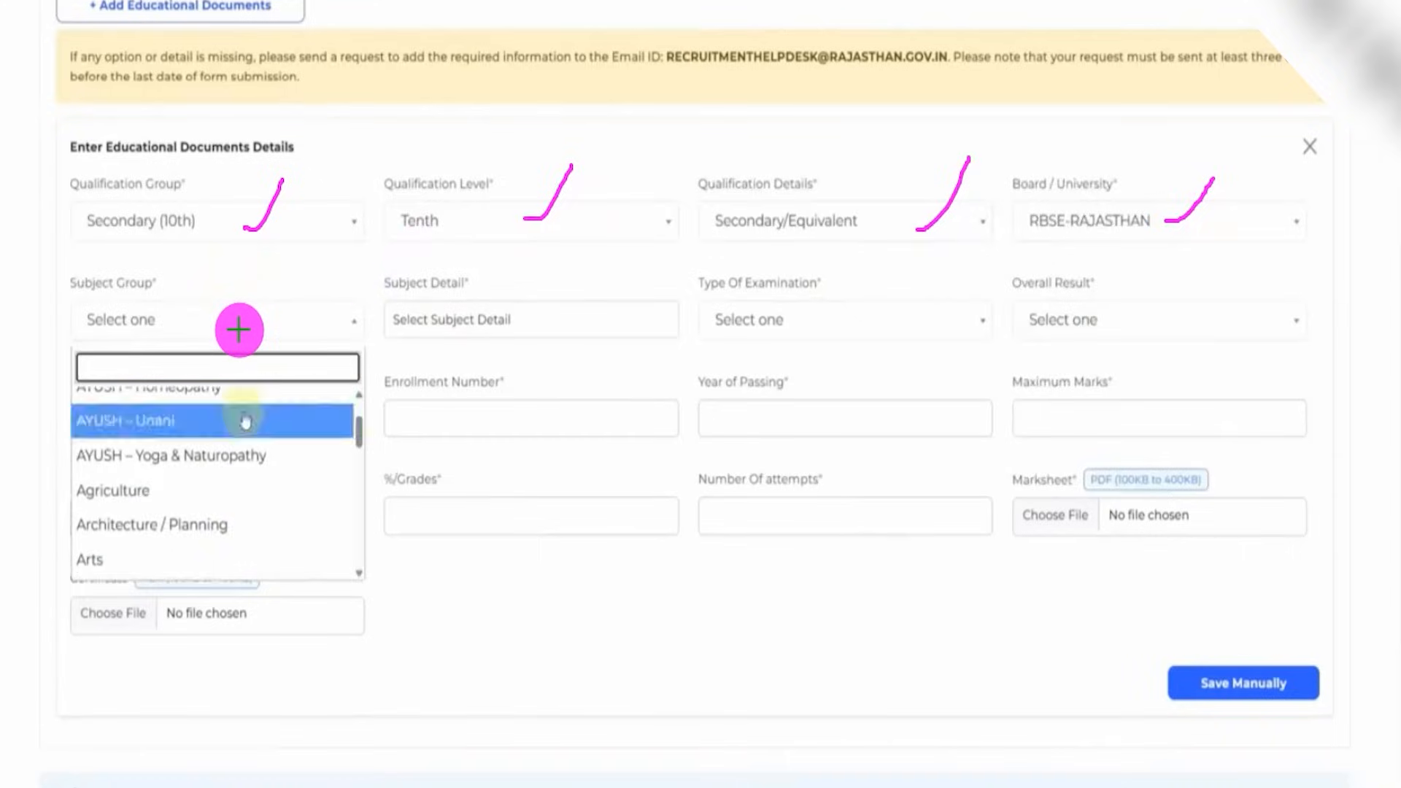
{"action": "scroll", "coordinate": [245, 421], "scroll_direction": "down", "scroll_amount": 8}
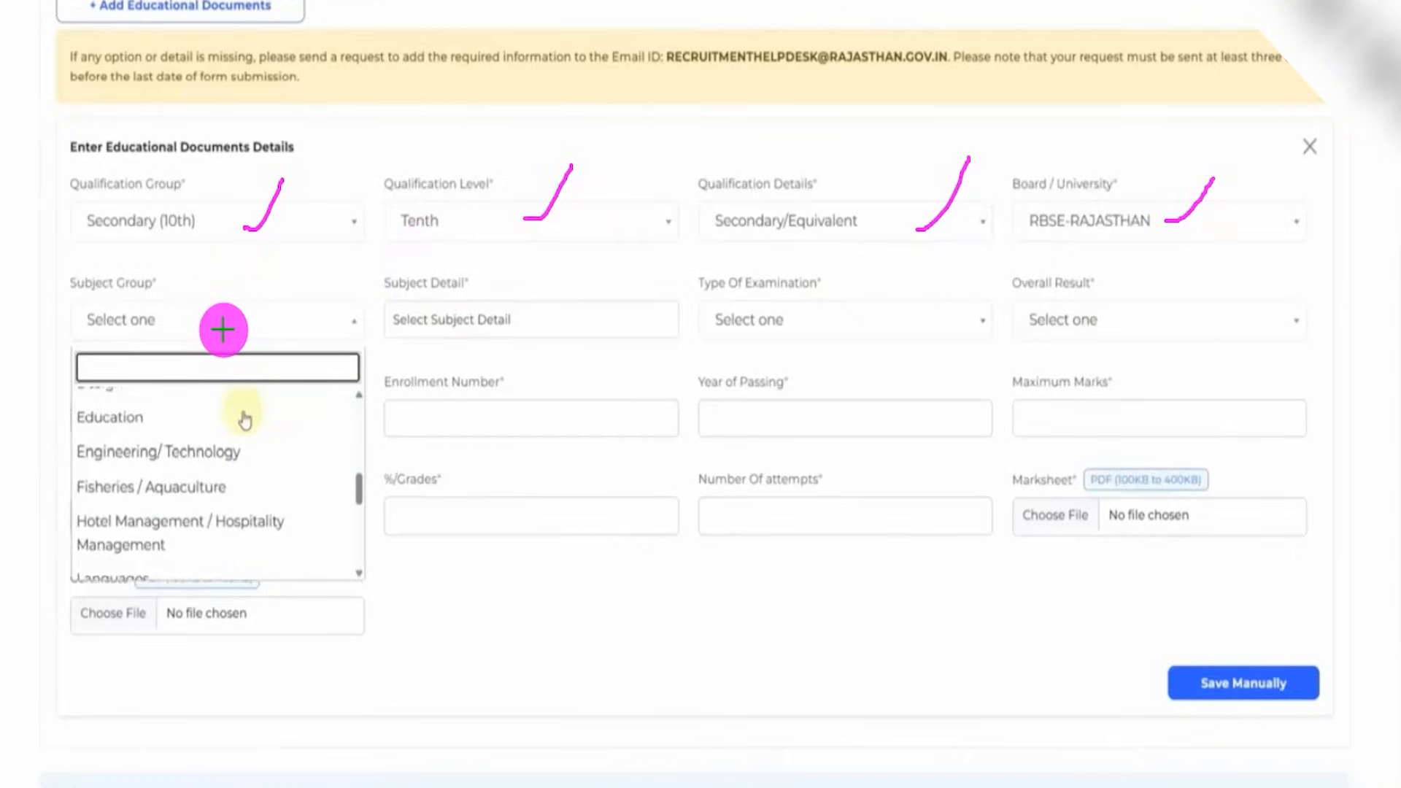
{"action": "scroll", "coordinate": [245, 421], "scroll_direction": "down", "scroll_amount": 1}
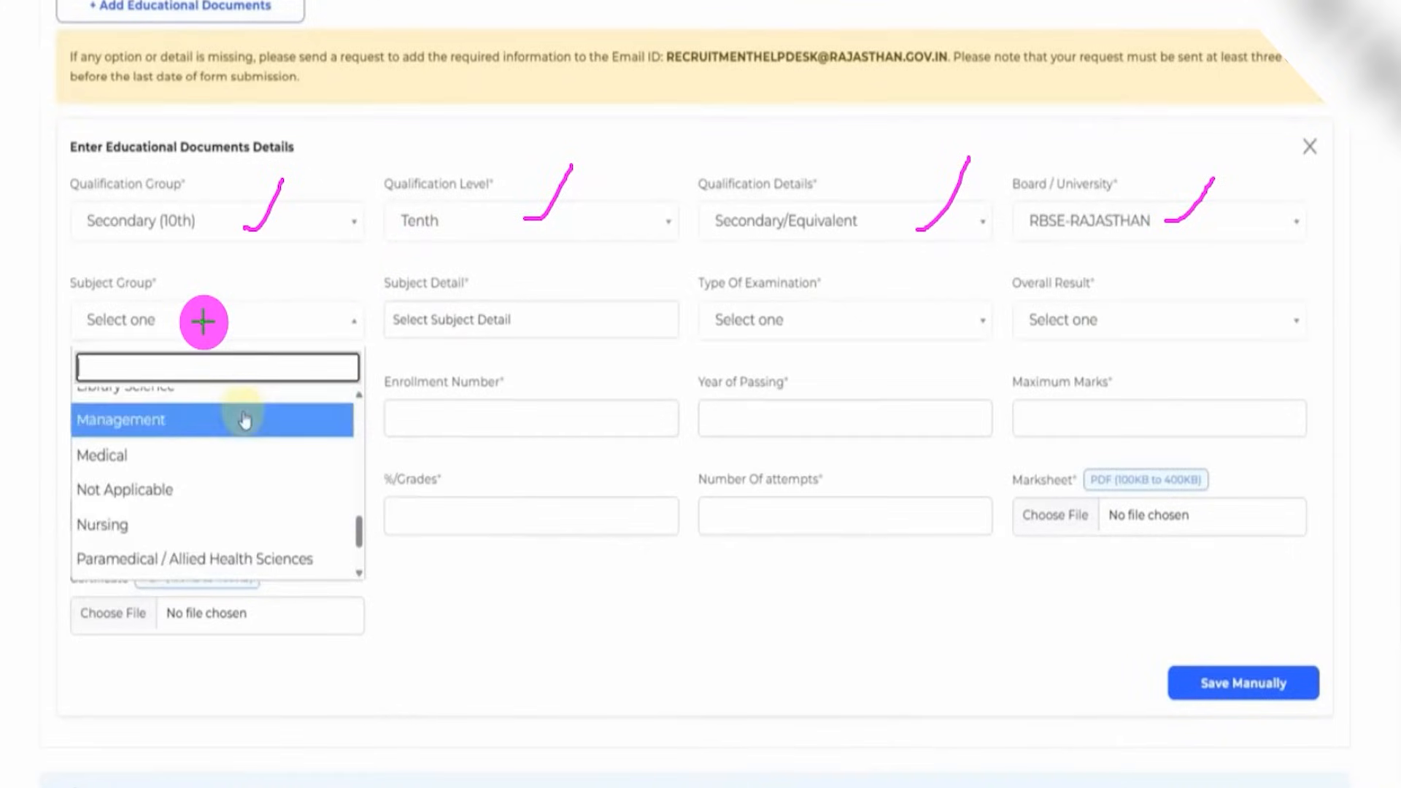
{"action": "left_click_drag", "start_coordinate": [201, 322], "coordinate": [232, 267]}
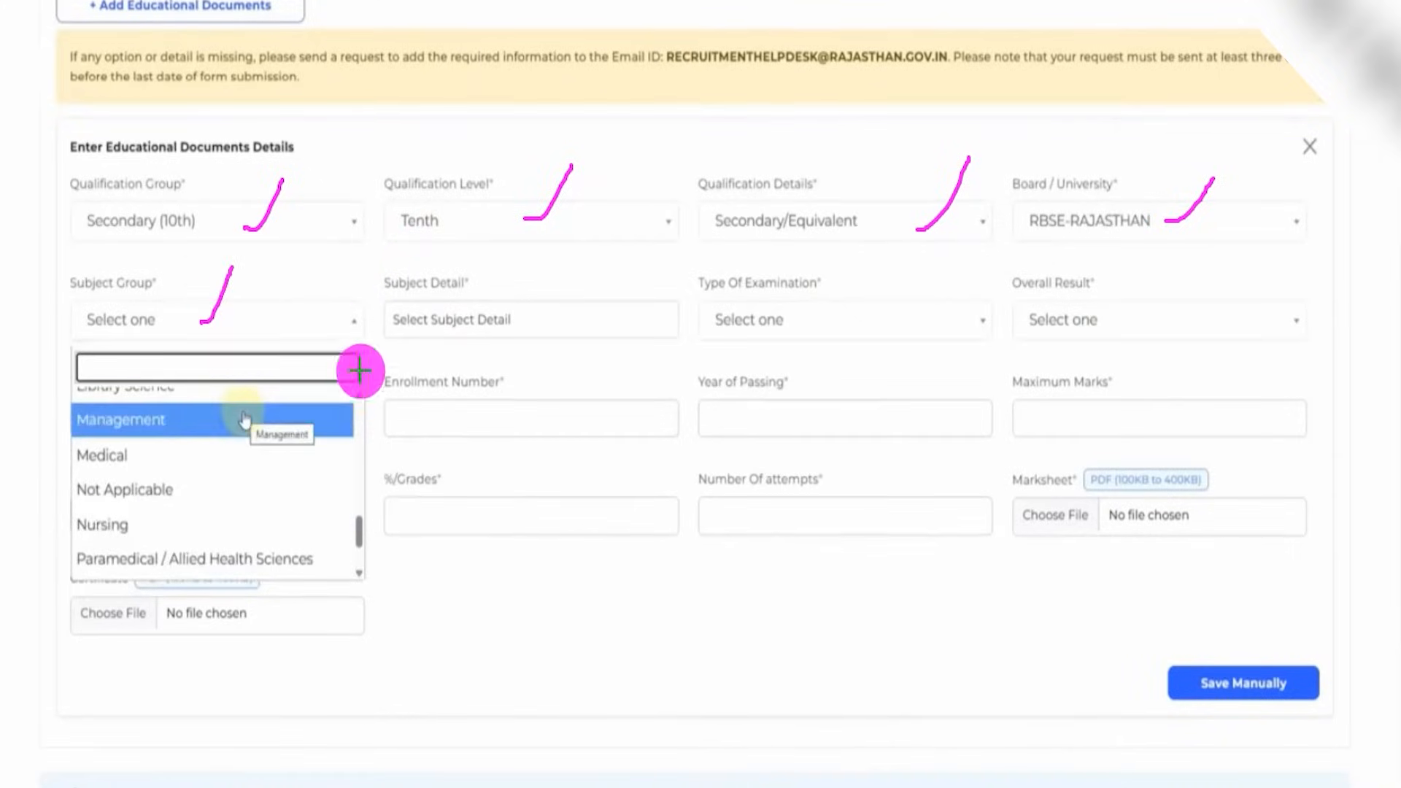
{"action": "left_click", "coordinate": [168, 503]}
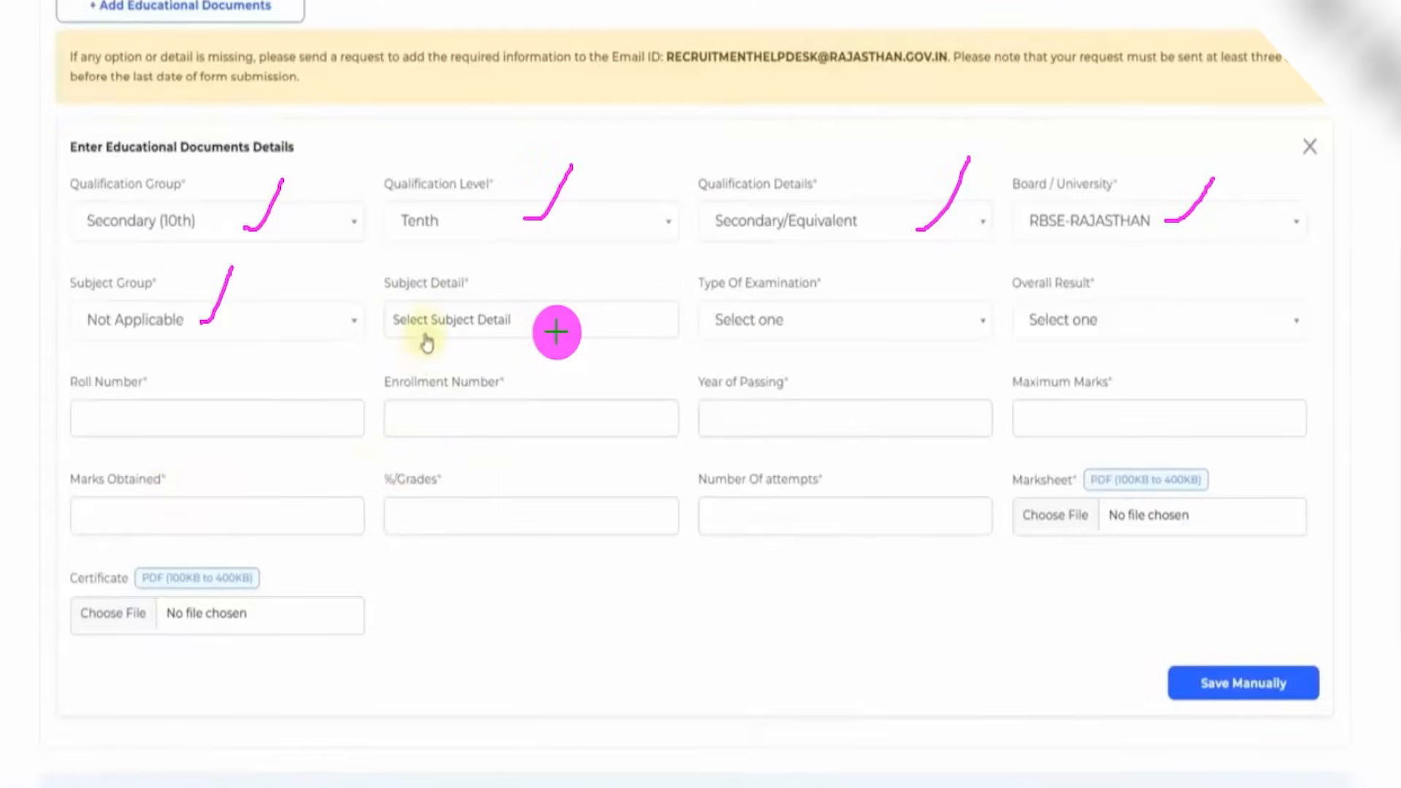
{"action": "left_click", "coordinate": [426, 337]}
{"action": "left_click_drag", "start_coordinate": [551, 319], "coordinate": [591, 261]}
{"action": "left_click", "coordinate": [397, 372]}
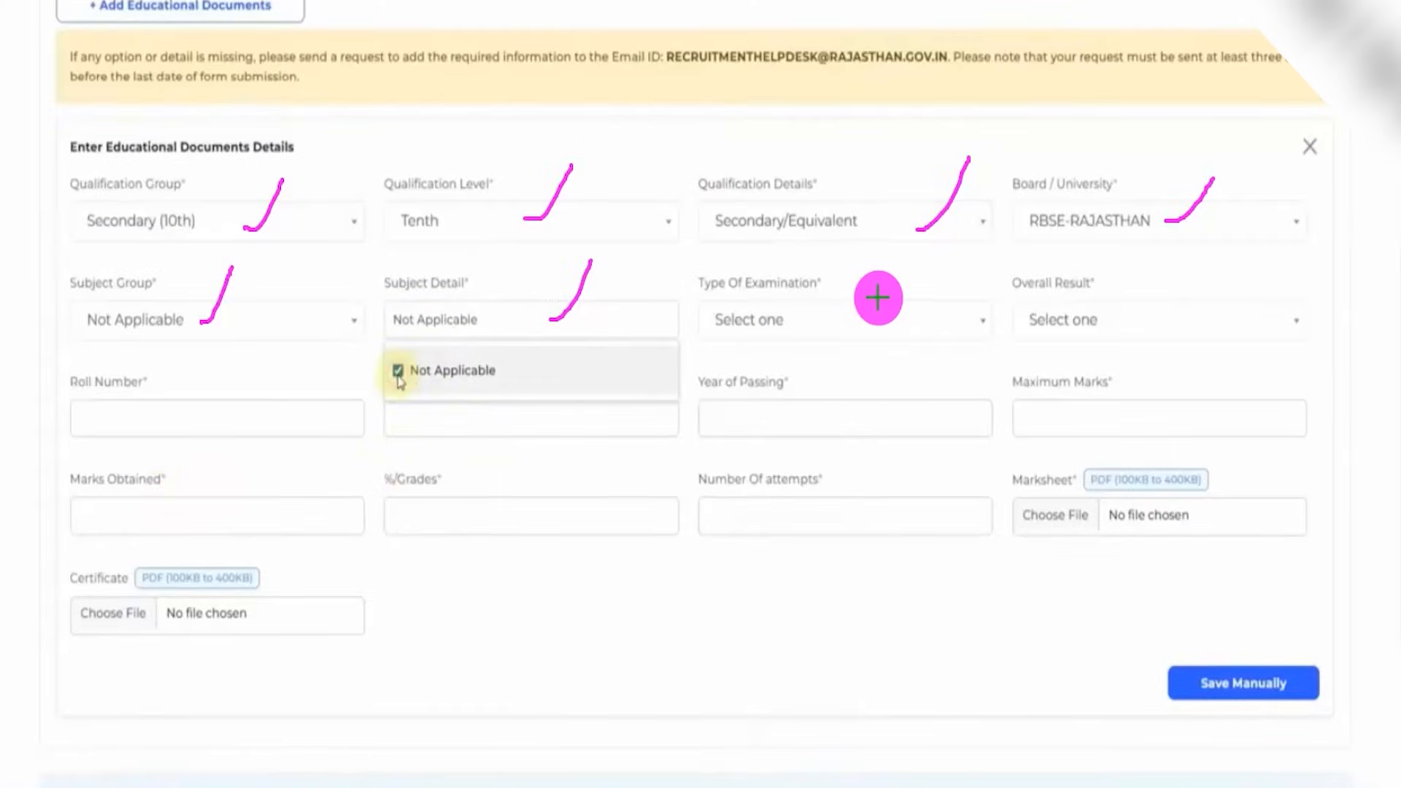
Set Type Of Examination to REGULAR for the 10th qualification
{"action": "left_click", "coordinate": [765, 339]}
{"action": "left_click_drag", "start_coordinate": [850, 308], "coordinate": [894, 250]}
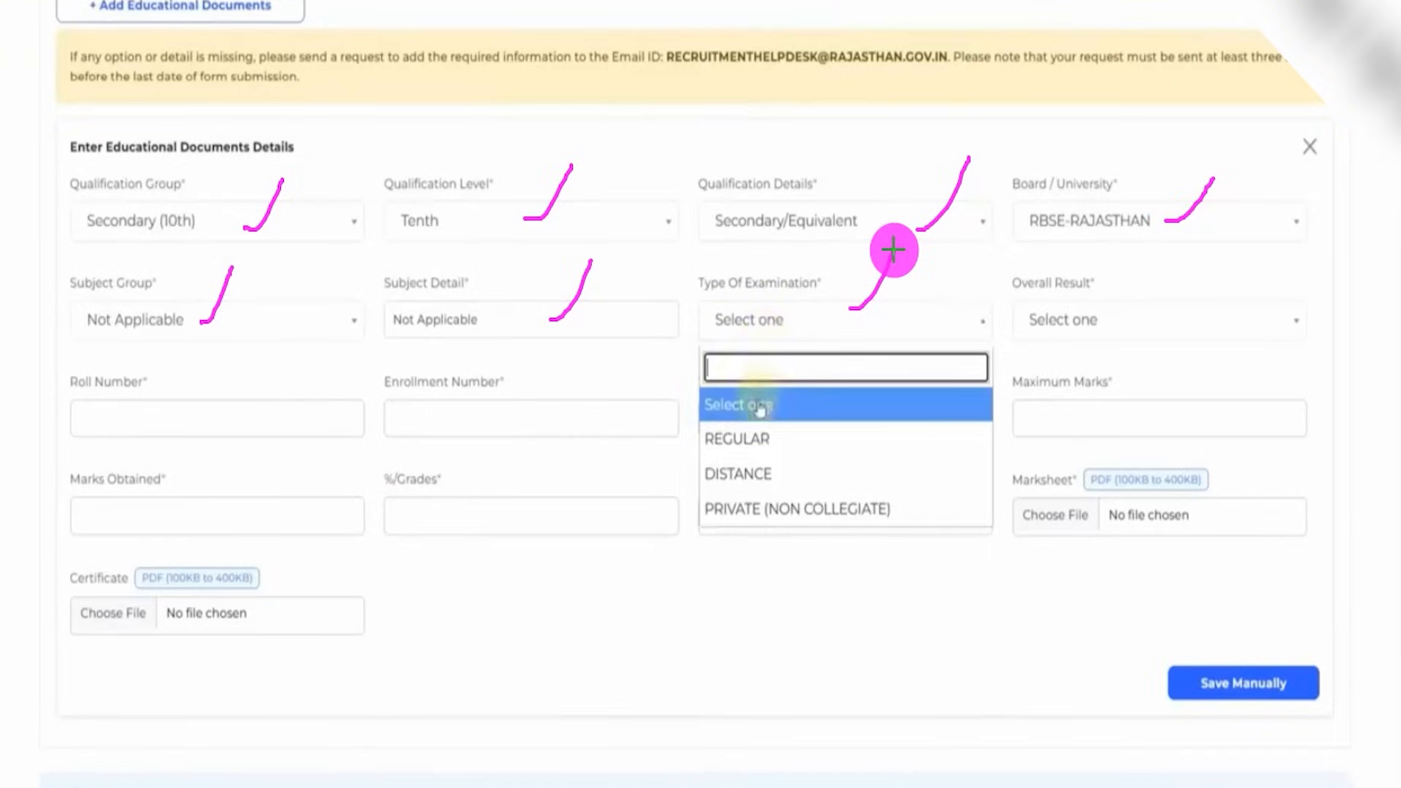
{"action": "left_click", "coordinate": [759, 440]}
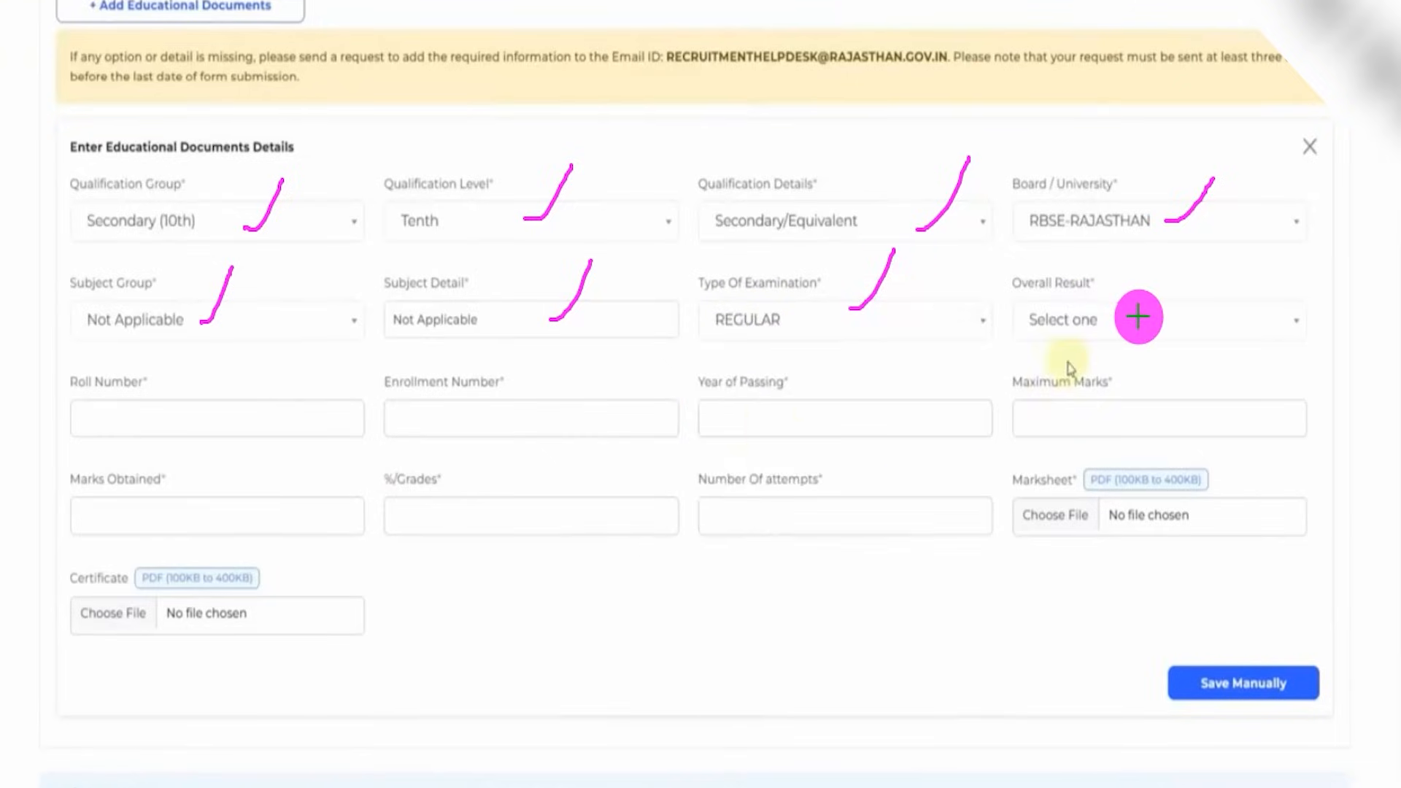
Set Overall Result to Percentage for the 10th qualification
{"action": "left_click", "coordinate": [1067, 334]}
{"action": "left_click_drag", "start_coordinate": [1131, 320], "coordinate": [1158, 276]}
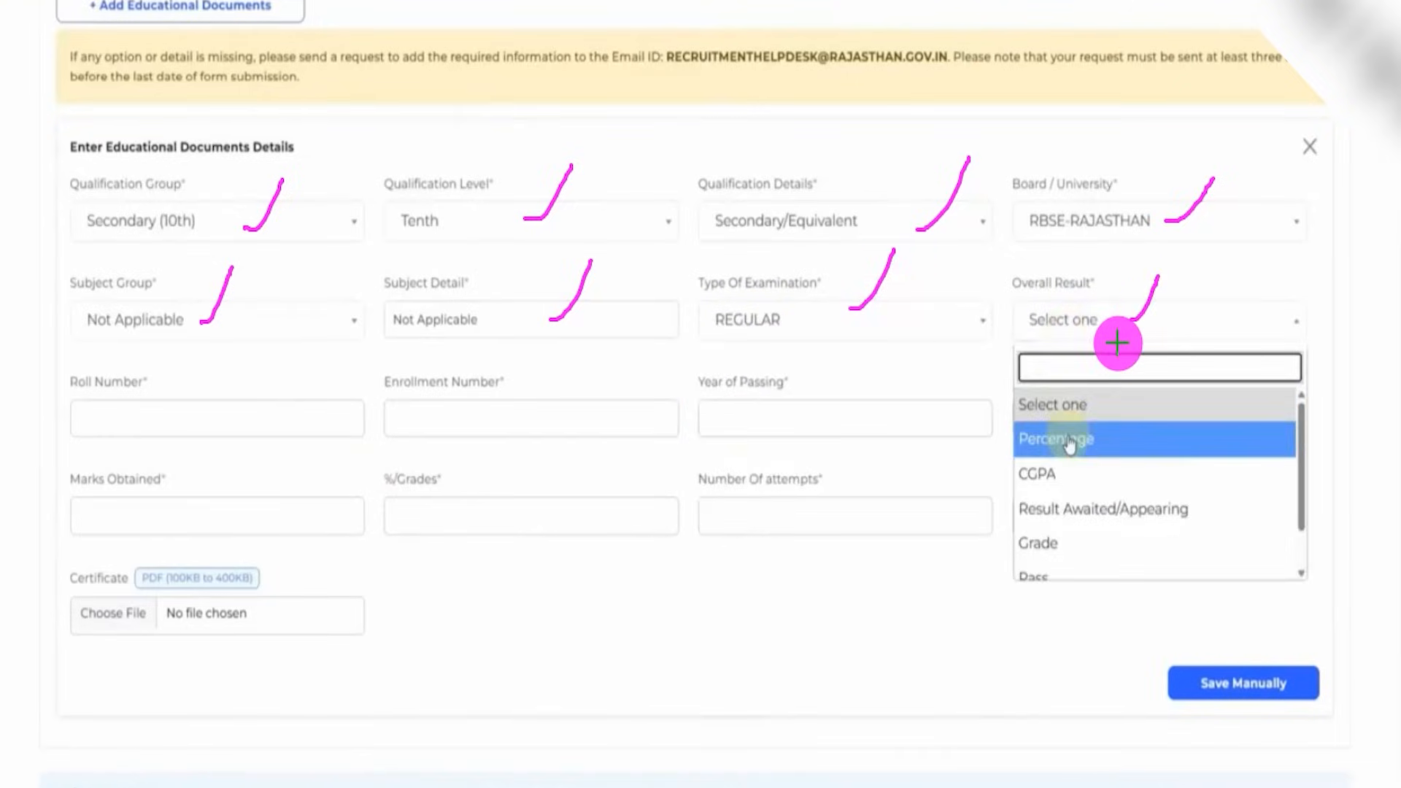
{"action": "scroll", "coordinate": [1055, 521], "scroll_direction": "down", "scroll_amount": 1}
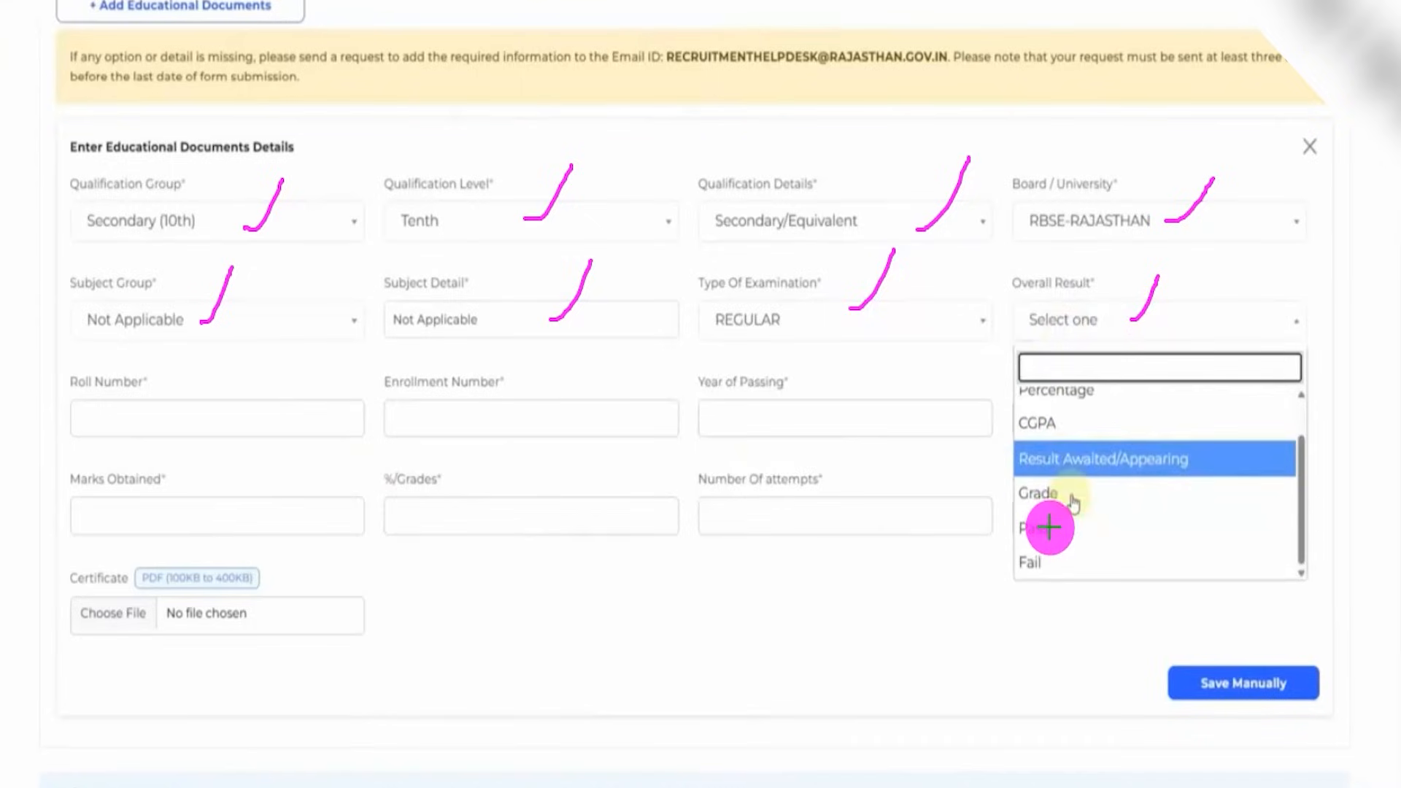
{"action": "scroll", "coordinate": [1062, 524], "scroll_direction": "up", "scroll_amount": 2}
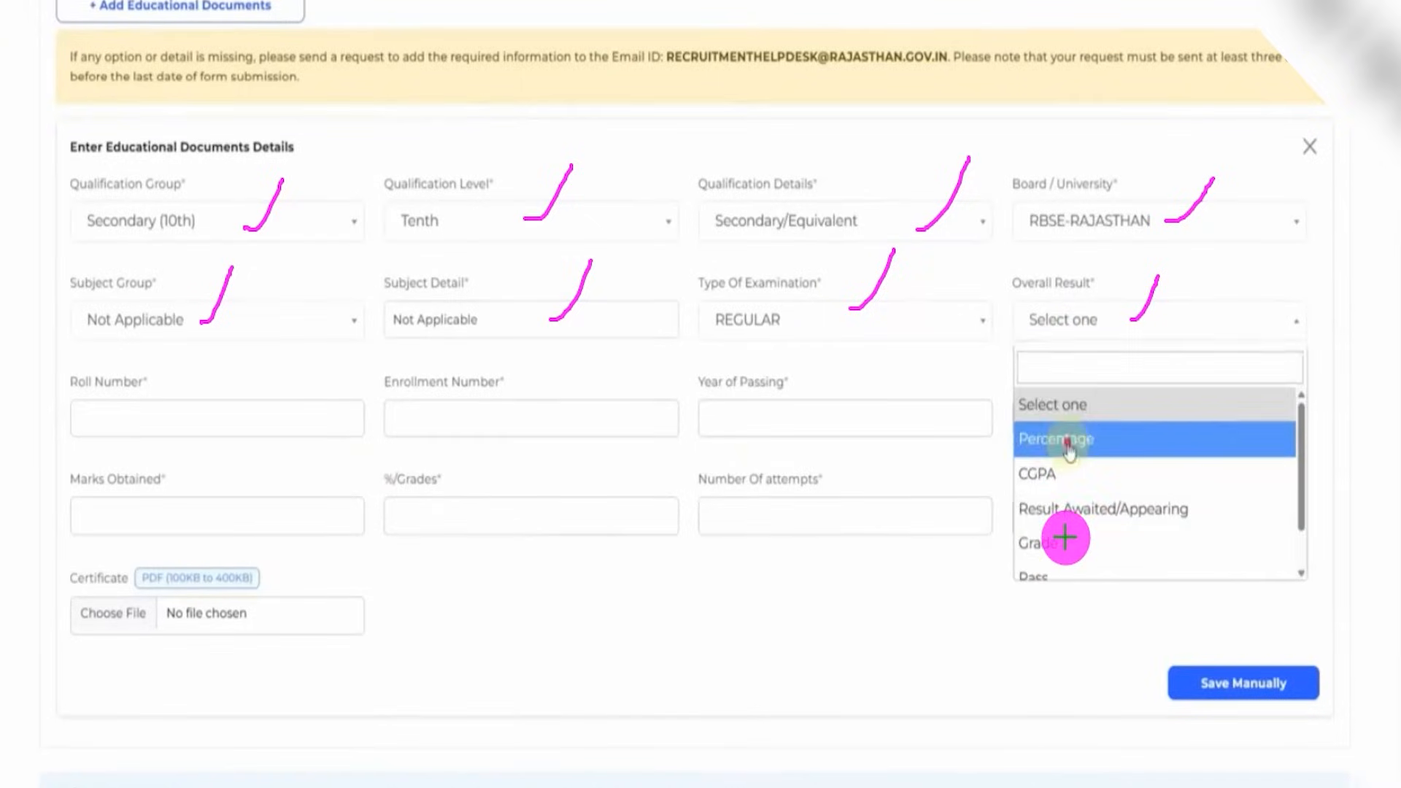
{"action": "left_click", "coordinate": [1067, 442]}
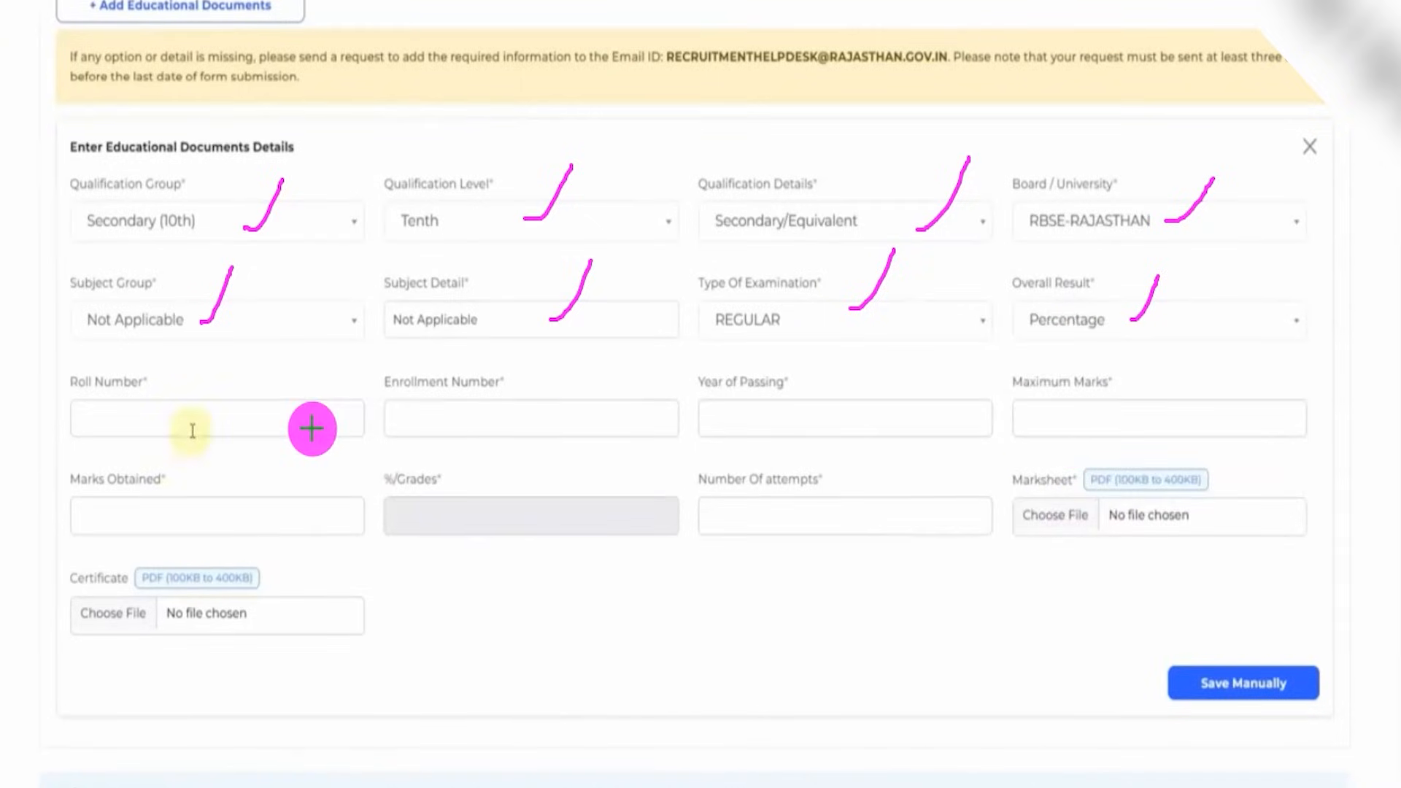
{"action": "left_click", "coordinate": [448, 433]}
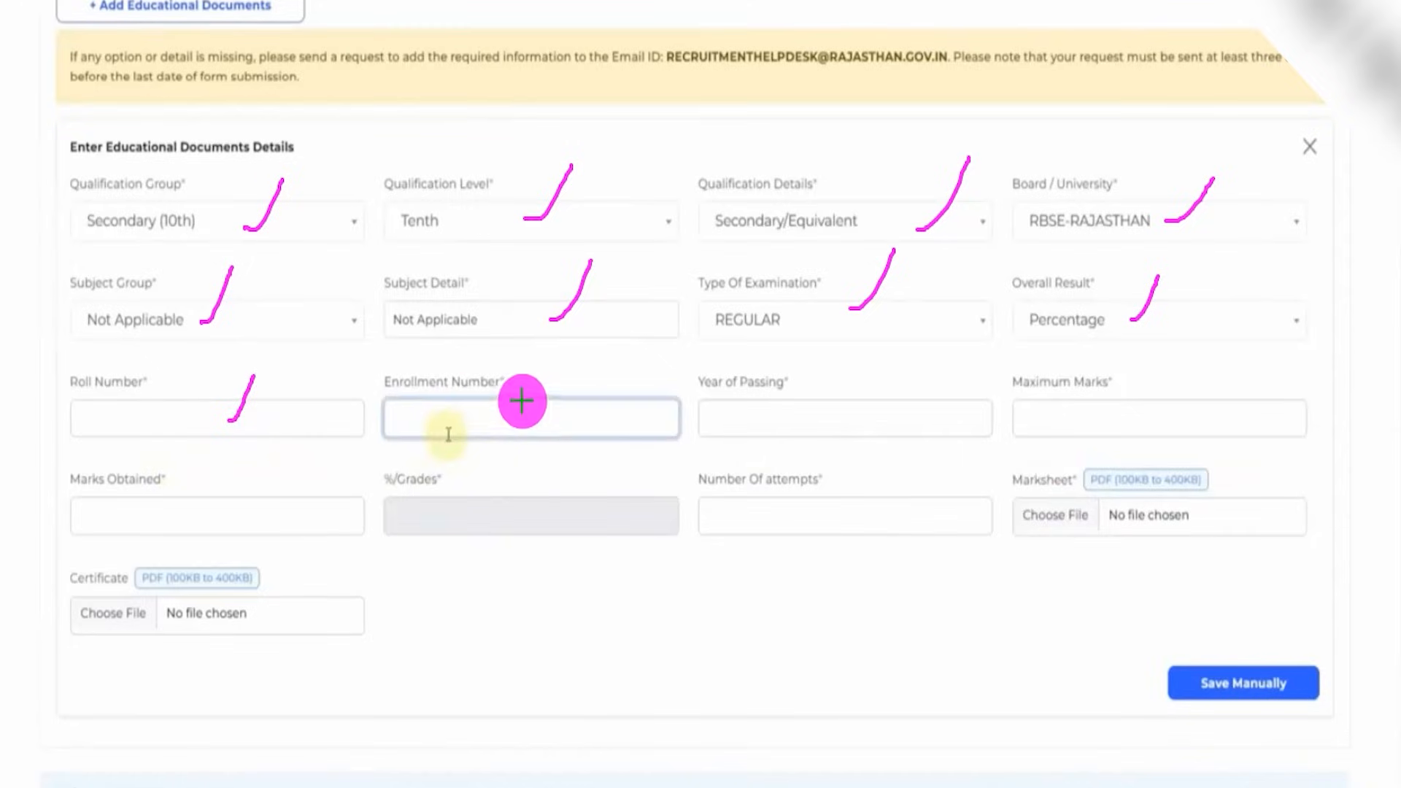
{"action": "left_click", "coordinate": [745, 422]}
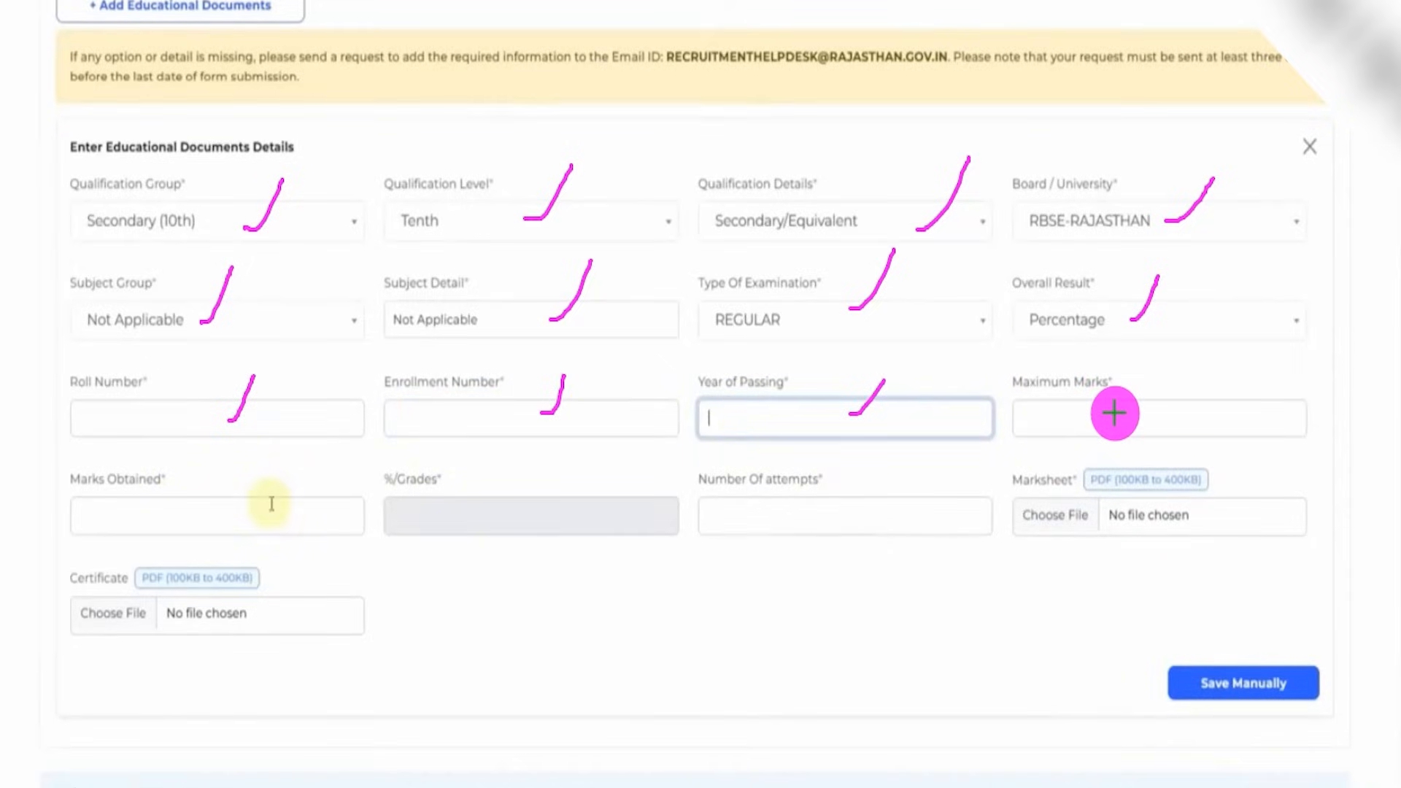
{"action": "left_click", "coordinate": [863, 525]}
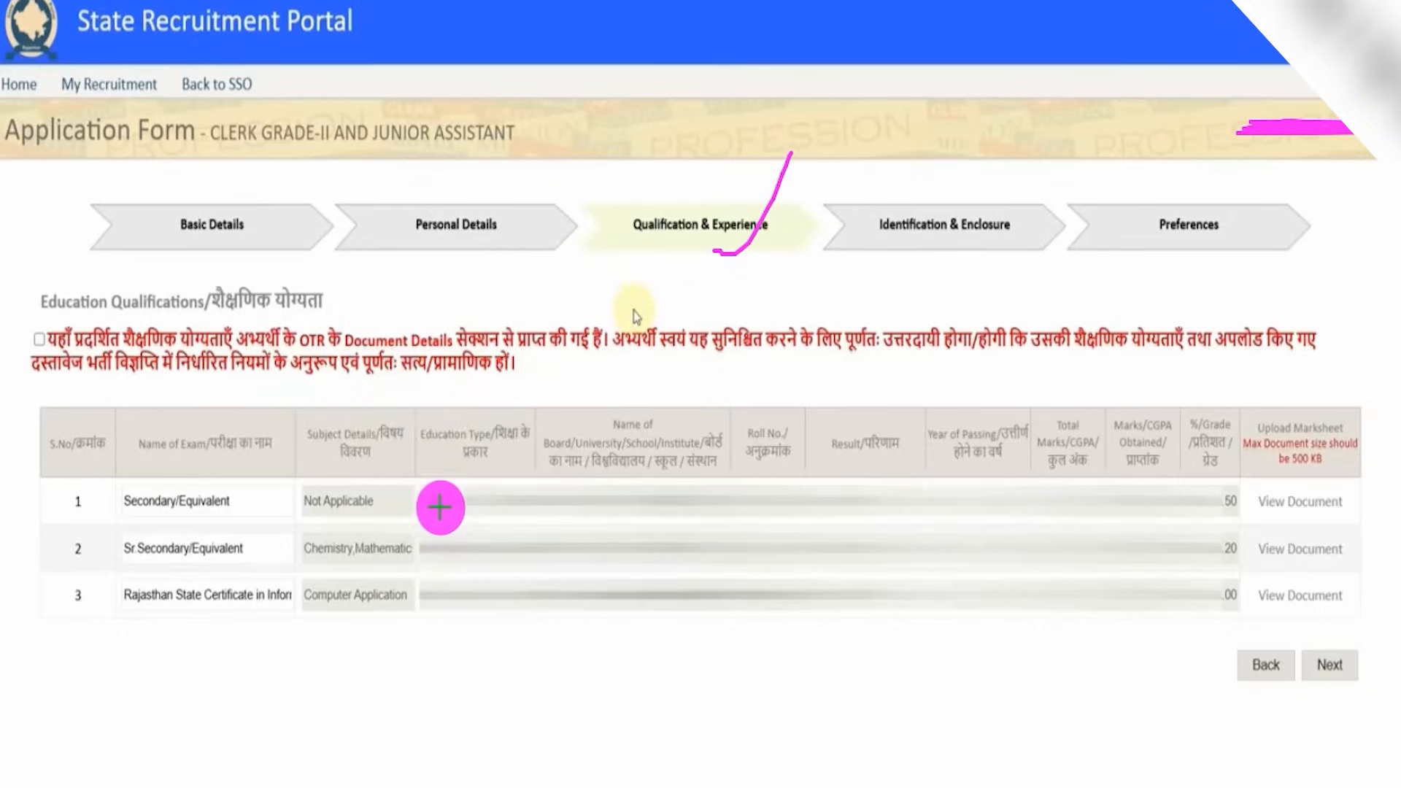
{"action": "left_click_drag", "start_coordinate": [429, 505], "coordinate": [468, 502]}
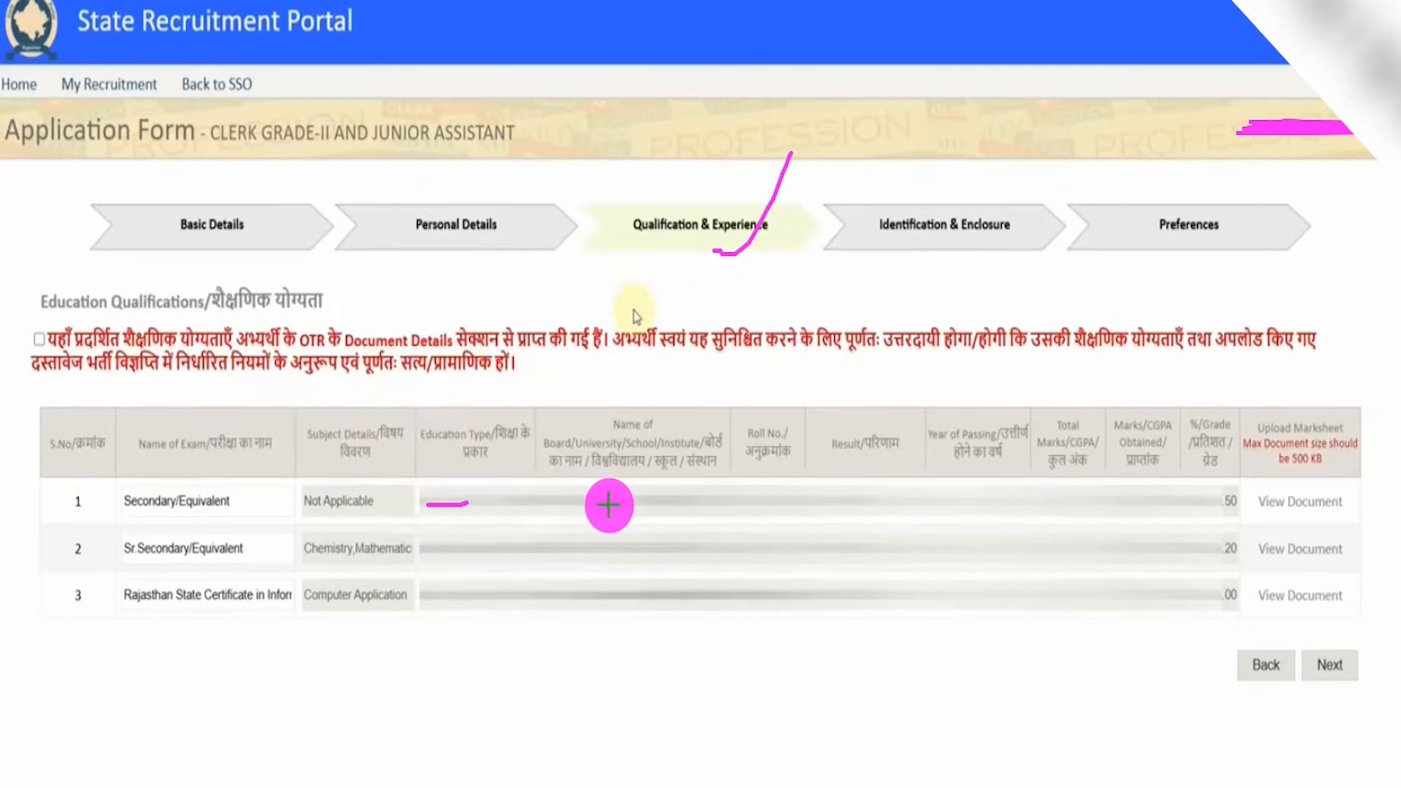
{"action": "left_click_drag", "start_coordinate": [553, 504], "coordinate": [652, 502]}
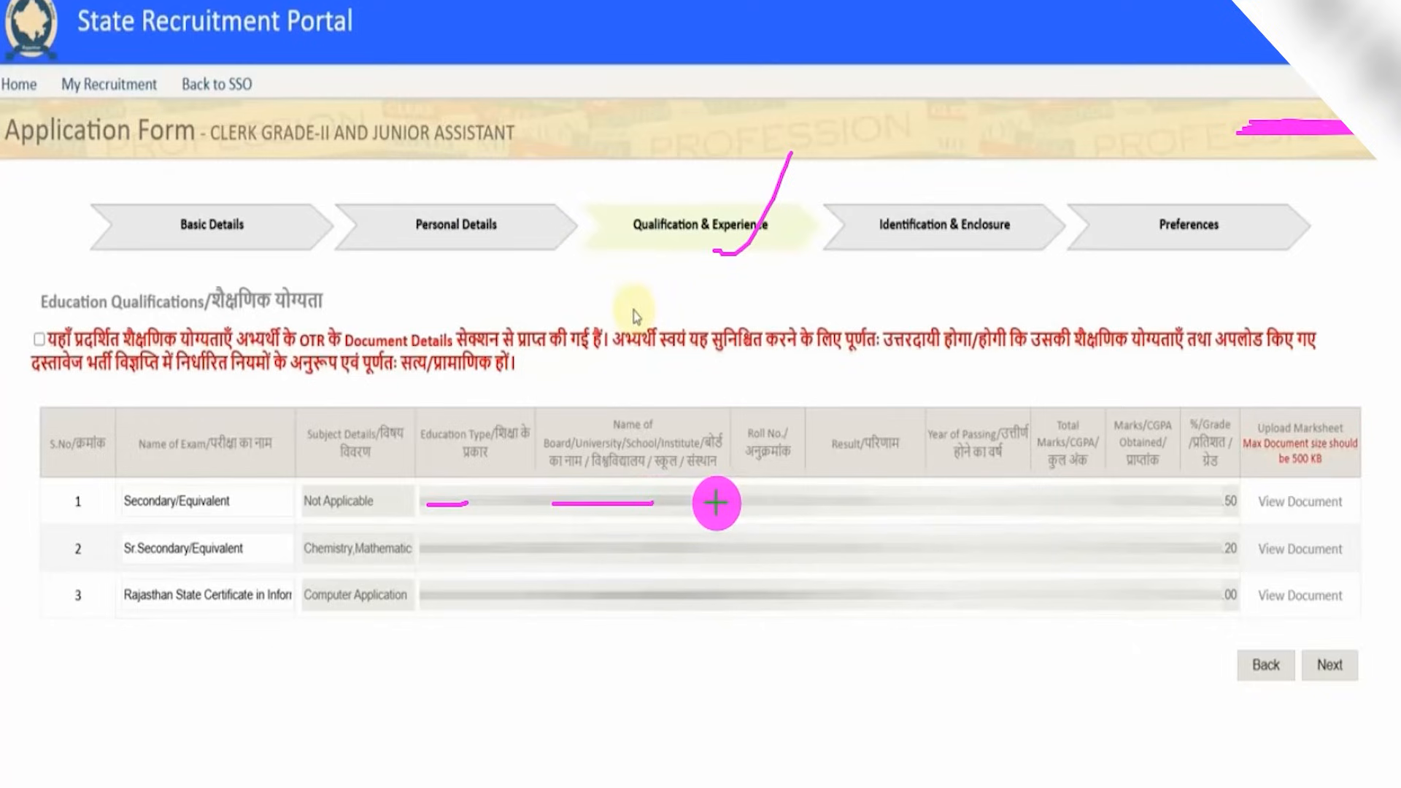
{"action": "mouse_move", "coordinate": [735, 503]}
{"action": "left_mouse_down"}
{"action": "mouse_move", "coordinate": [1083, 524]}
{"action": "mouse_move", "coordinate": [1126, 497]}
{"action": "left_mouse_up"}
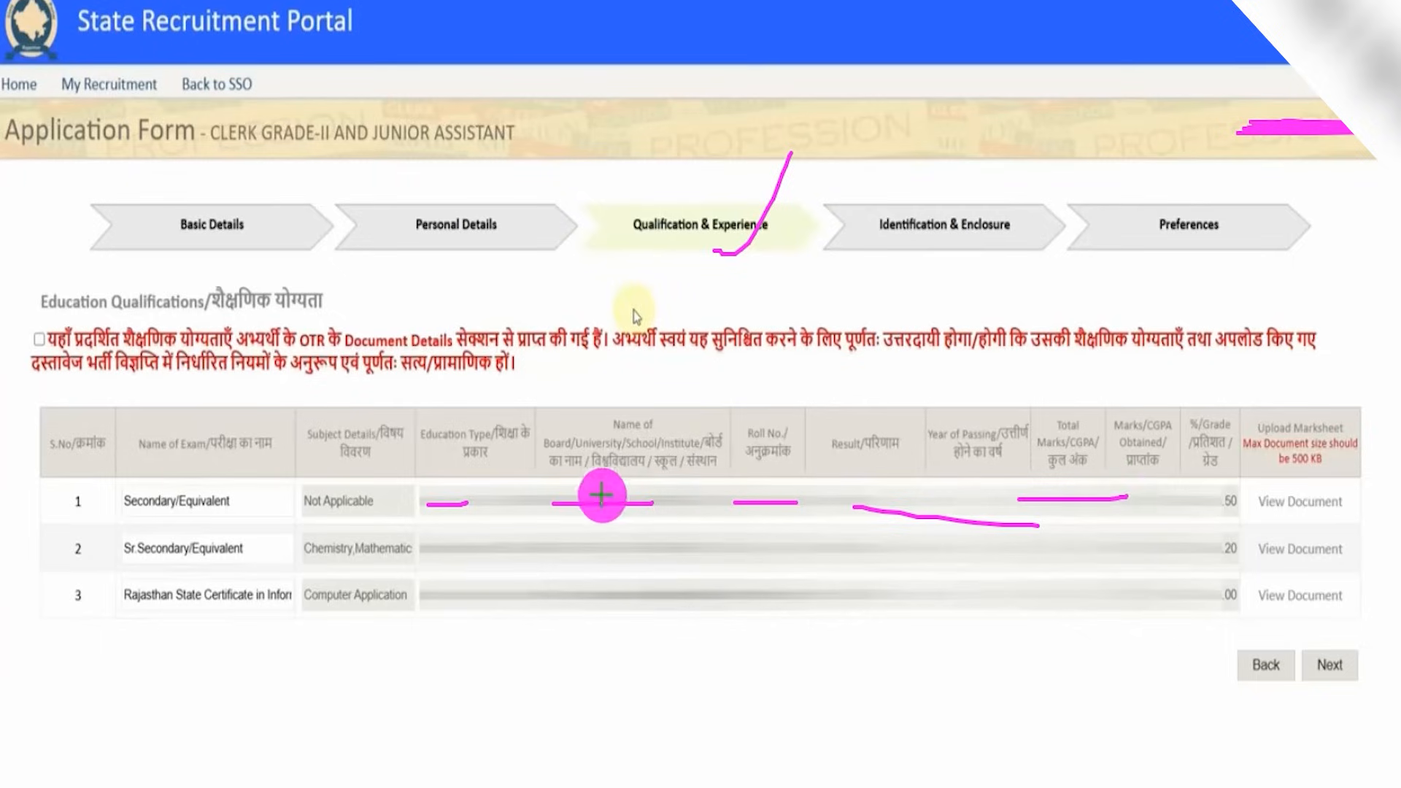
{"action": "left_click_drag", "start_coordinate": [436, 549], "coordinate": [545, 552]}
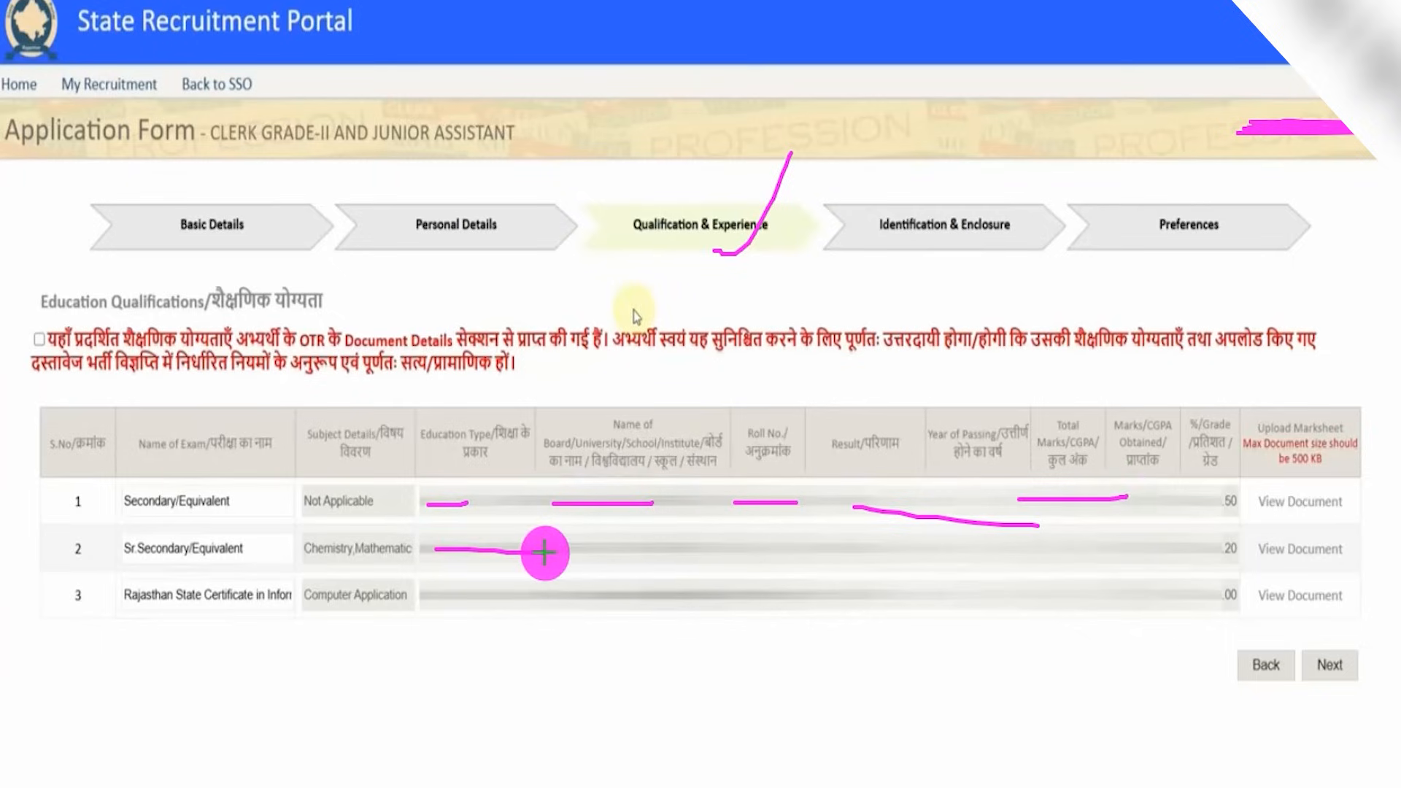
{"action": "left_click_drag", "start_coordinate": [635, 543], "coordinate": [764, 539]}
{"action": "left_click_drag", "start_coordinate": [853, 535], "coordinate": [939, 535]}
{"action": "left_click_drag", "start_coordinate": [1031, 535], "coordinate": [1103, 535]}
{"action": "left_click_drag", "start_coordinate": [898, 590], "coordinate": [939, 590]}
{"action": "left_click_drag", "start_coordinate": [44, 341], "coordinate": [105, 286]}
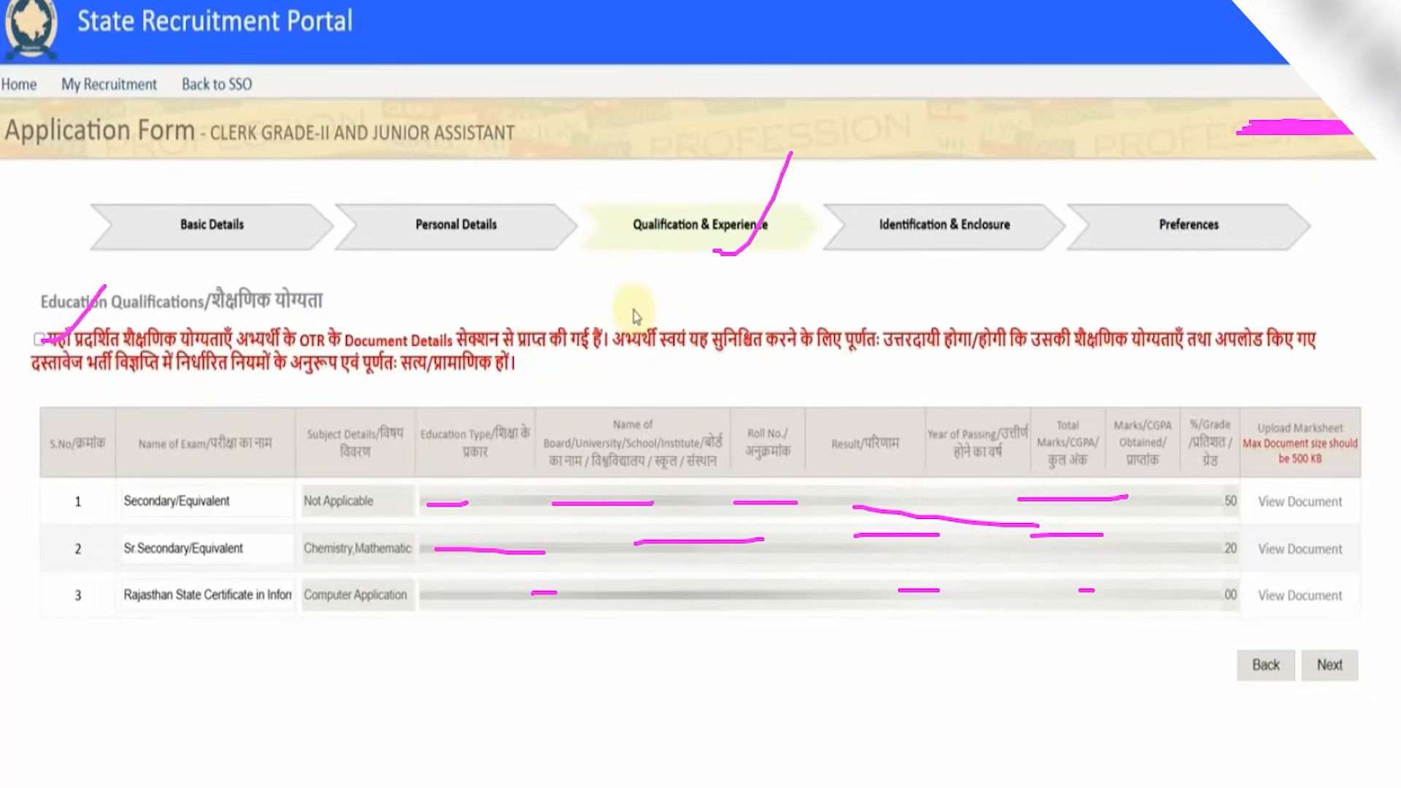
{"action": "left_click_drag", "start_coordinate": [1368, 438], "coordinate": [1348, 626]}
{"action": "left_click_drag", "start_coordinate": [1334, 573], "coordinate": [1346, 629]}
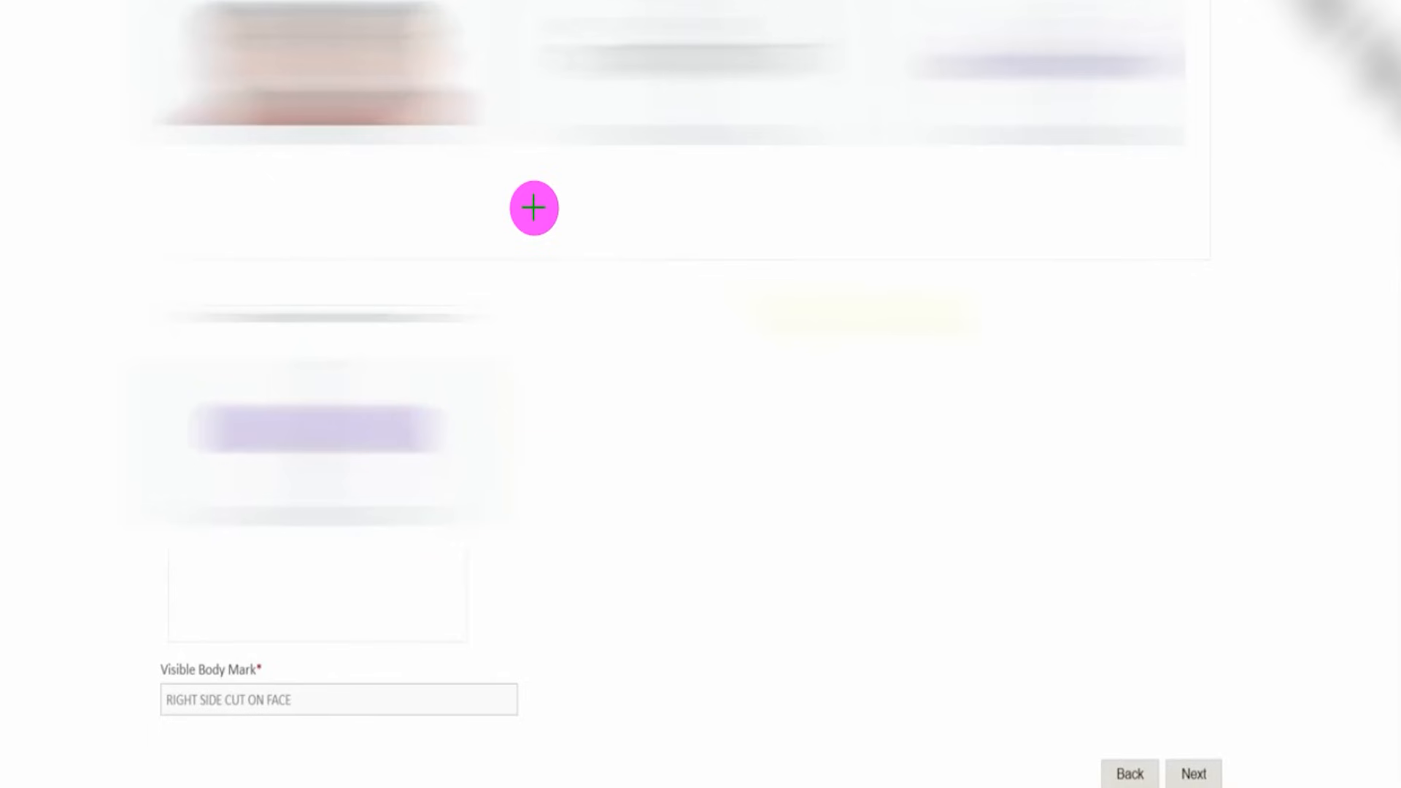
{"action": "left_click_drag", "start_coordinate": [467, 147], "coordinate": [486, 101]}
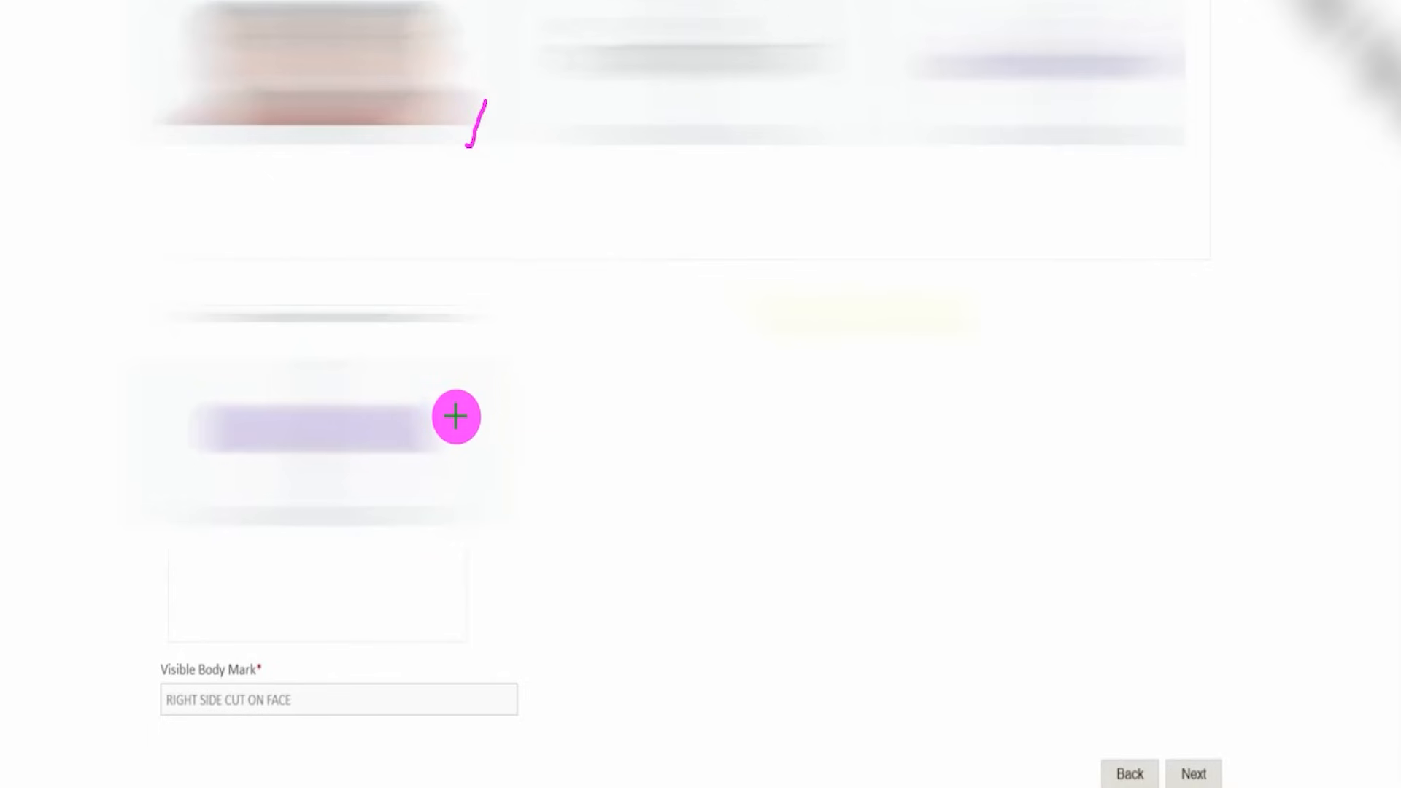
{"action": "left_click_drag", "start_coordinate": [452, 423], "coordinate": [499, 361]}
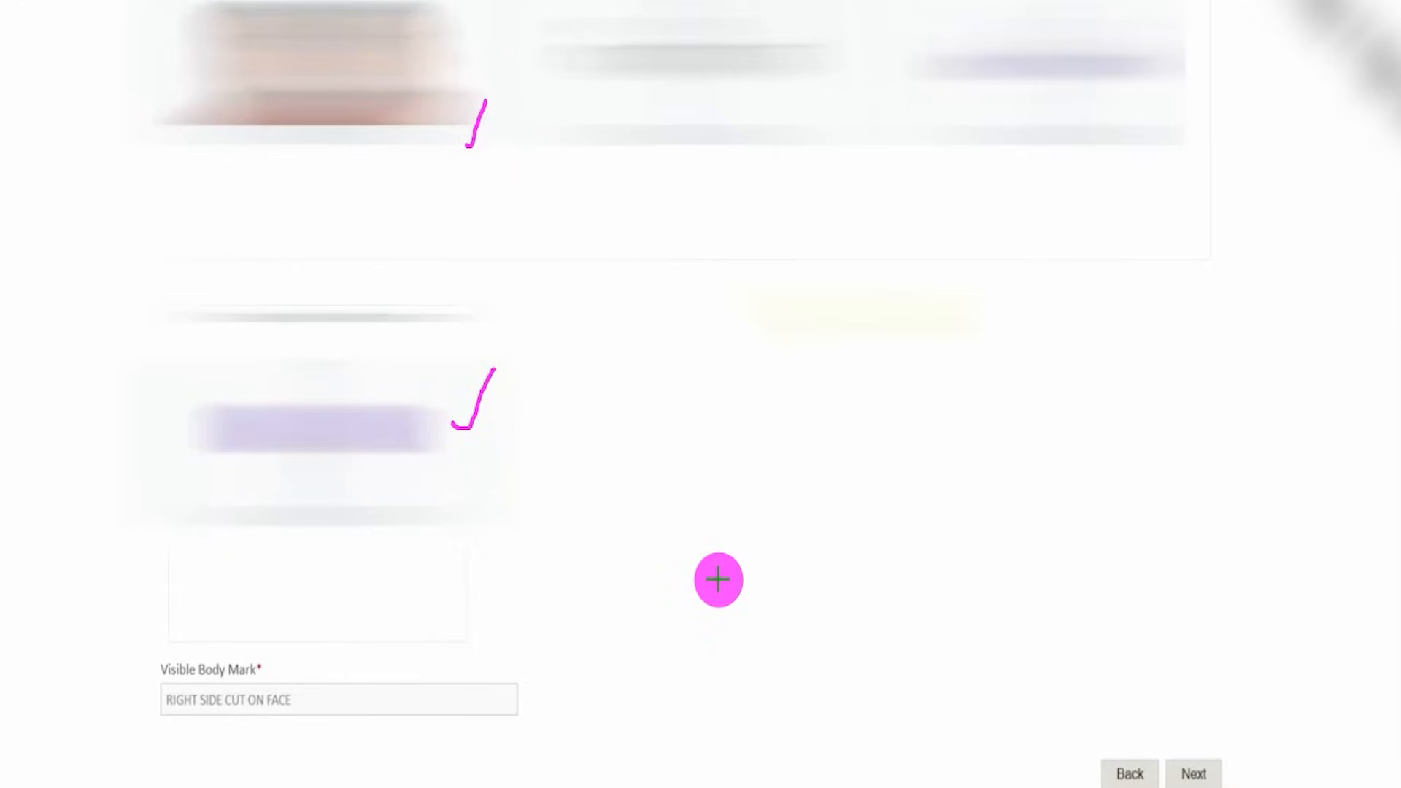
{"action": "left_click_drag", "start_coordinate": [472, 175], "coordinate": [505, 143]}
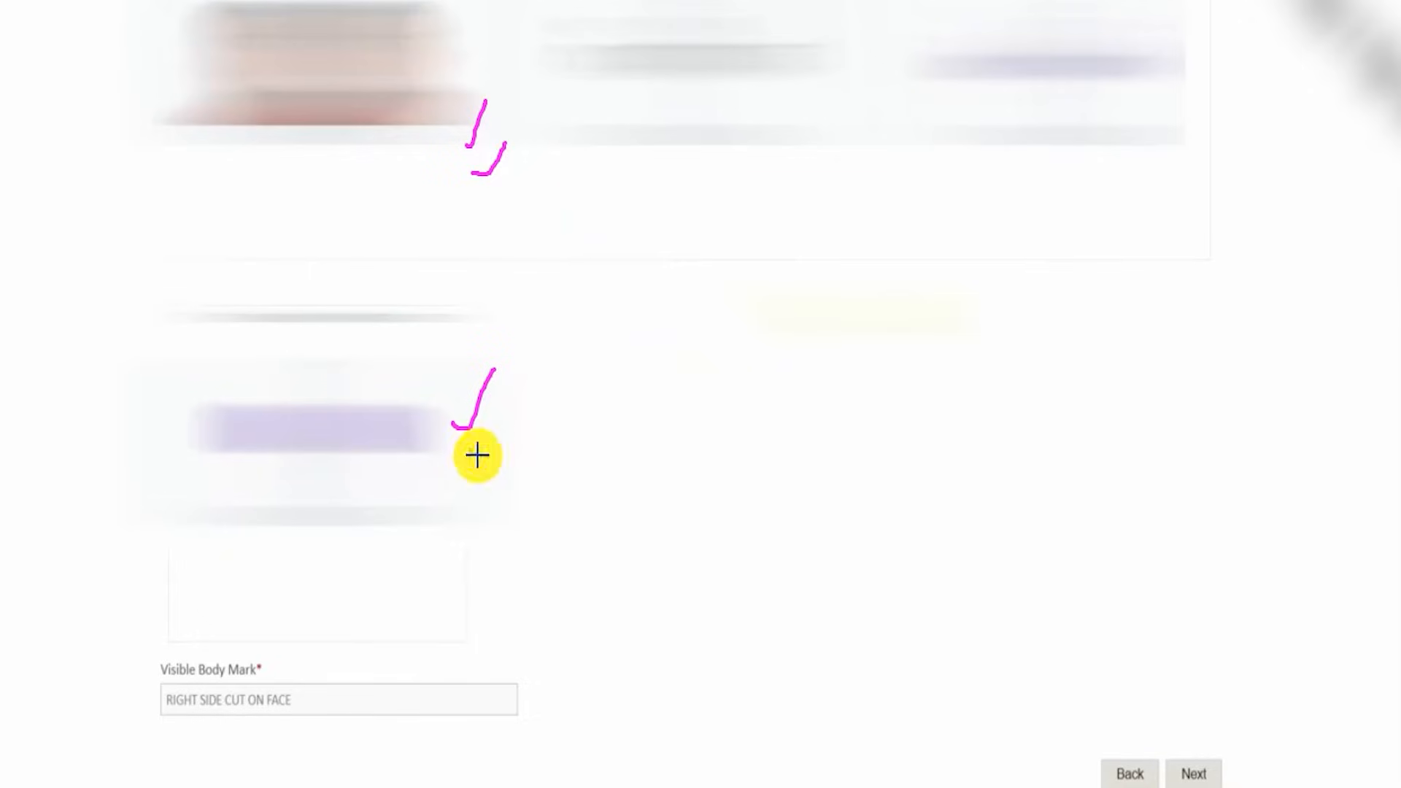
{"action": "left_click_drag", "start_coordinate": [477, 456], "coordinate": [510, 389]}
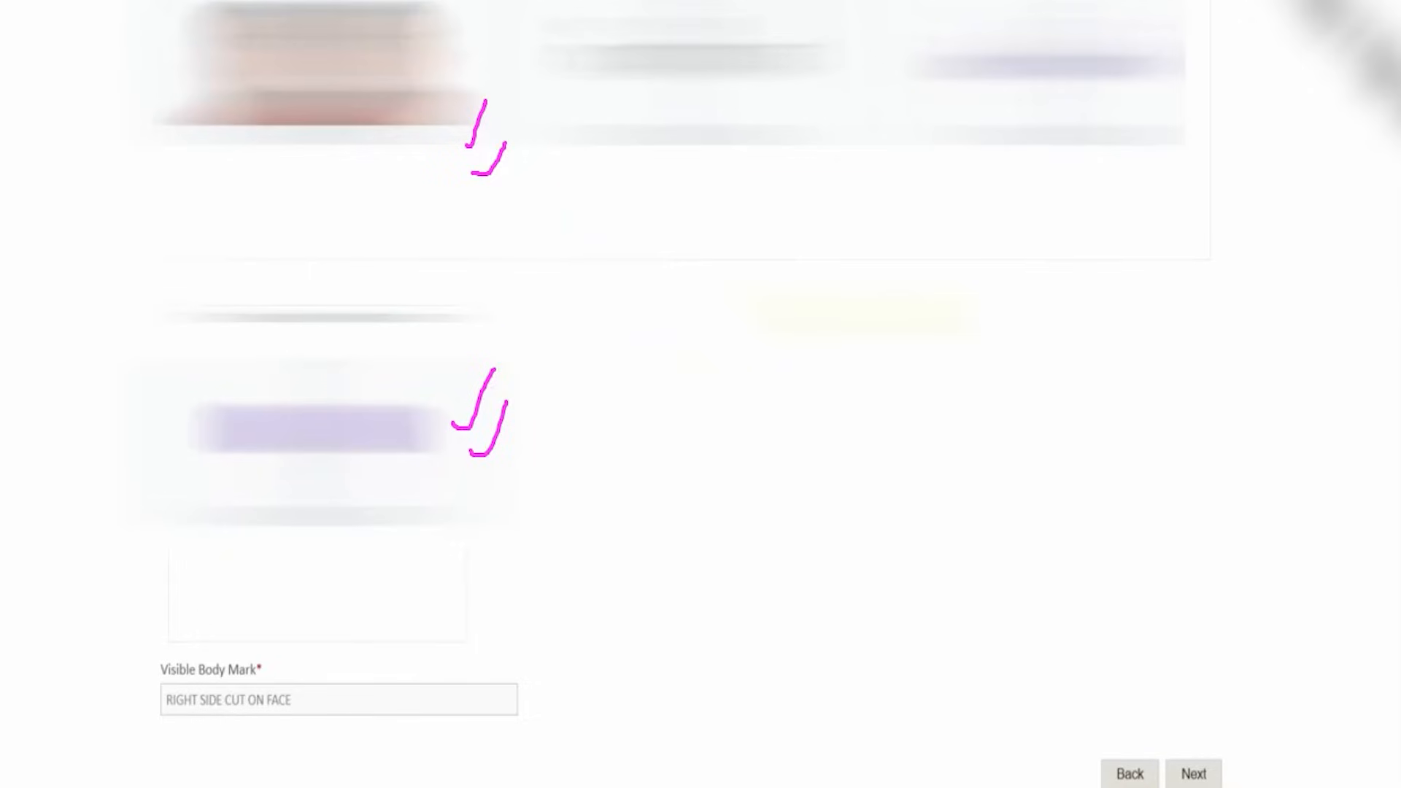
{"action": "left_click_drag", "start_coordinate": [1302, 456], "coordinate": [1217, 735]}
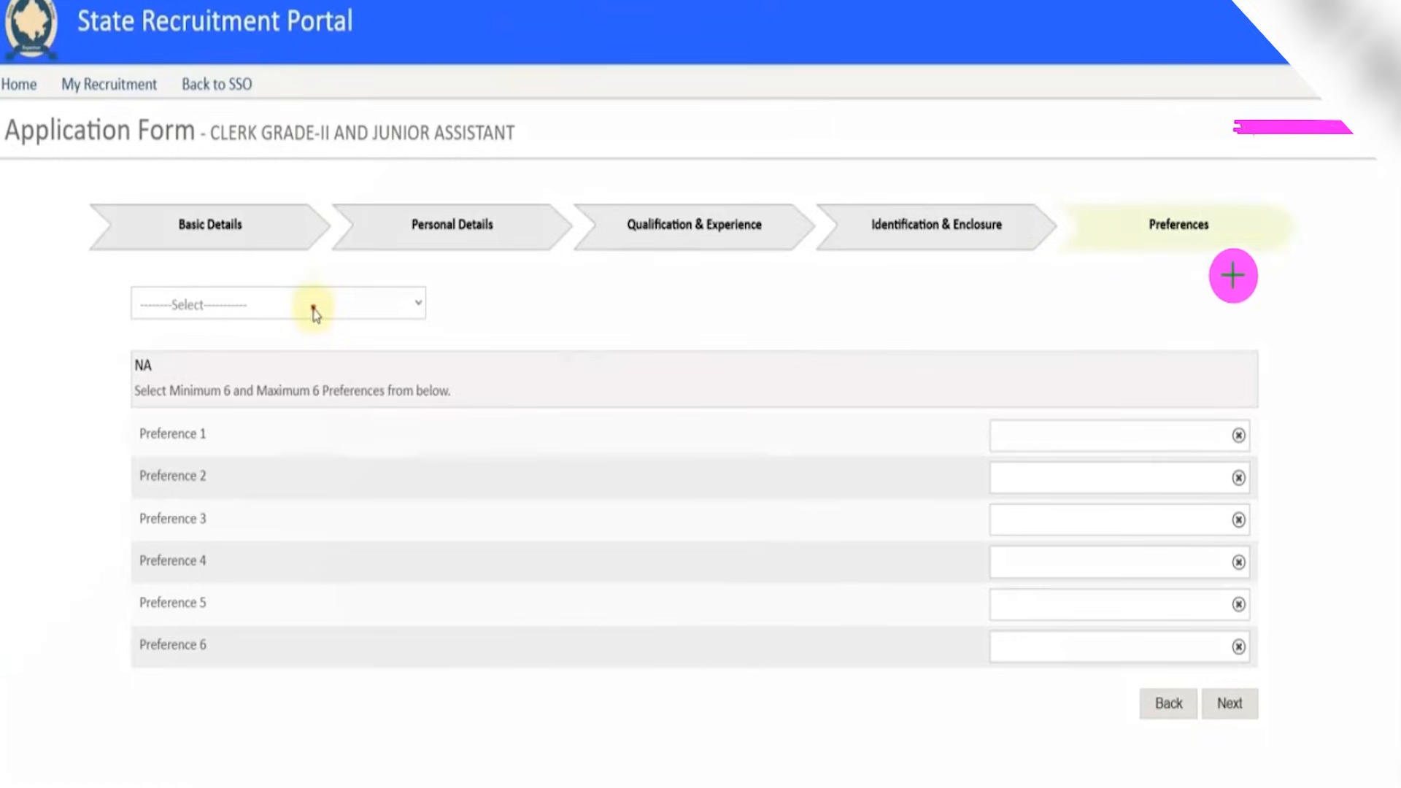
{"action": "left_click_drag", "start_coordinate": [1235, 240], "coordinate": [1265, 178]}
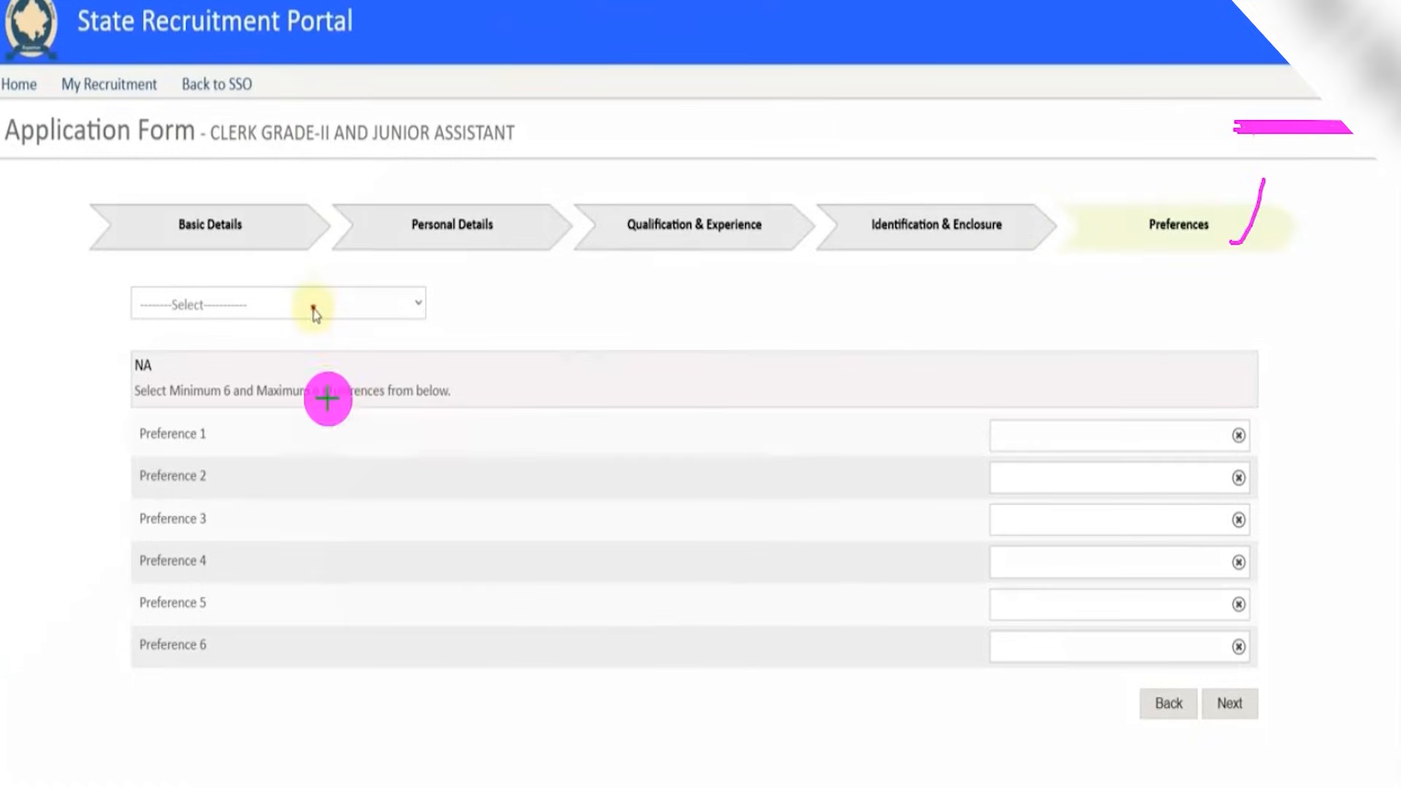
{"action": "left_click_drag", "start_coordinate": [365, 305], "coordinate": [397, 241]}
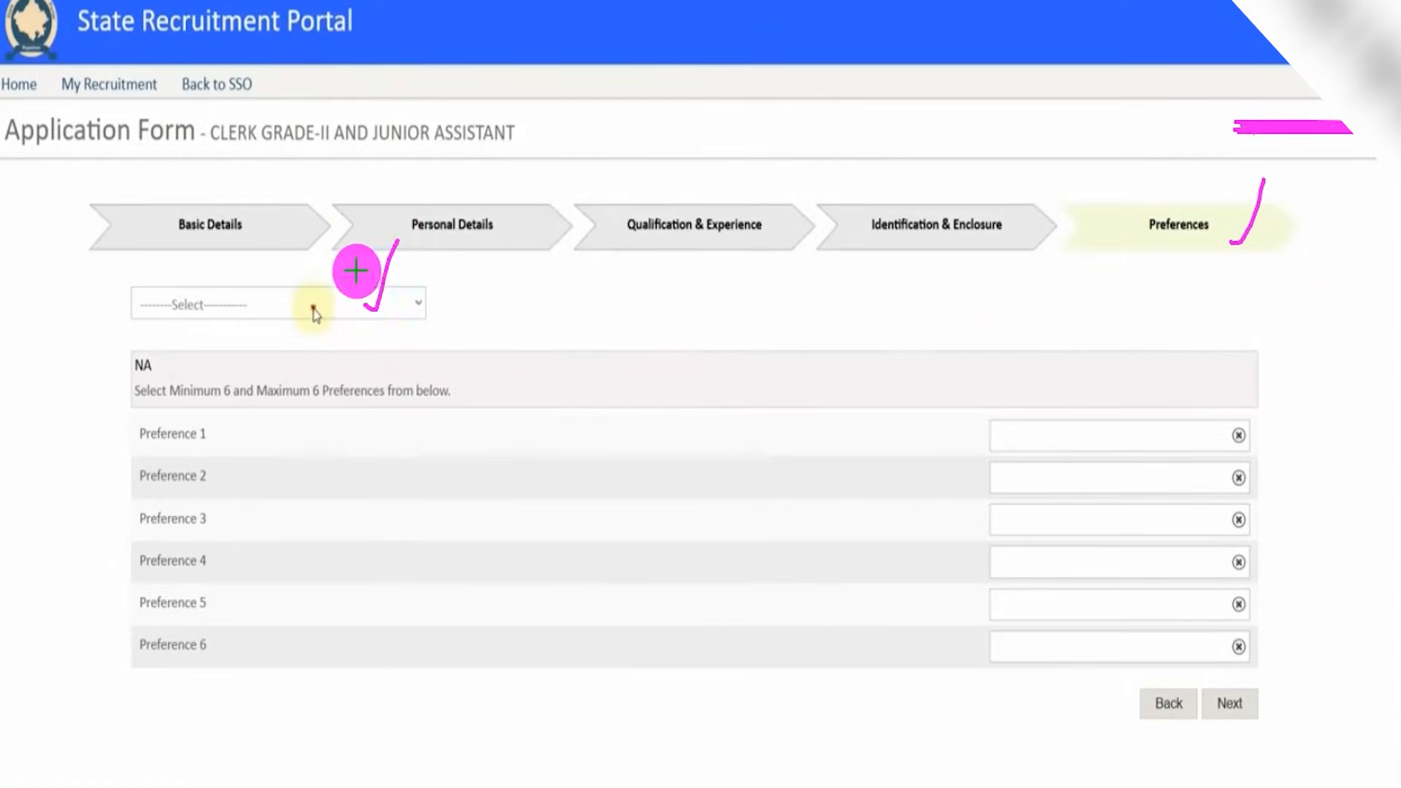
{"action": "left_click_drag", "start_coordinate": [270, 304], "coordinate": [299, 261]}
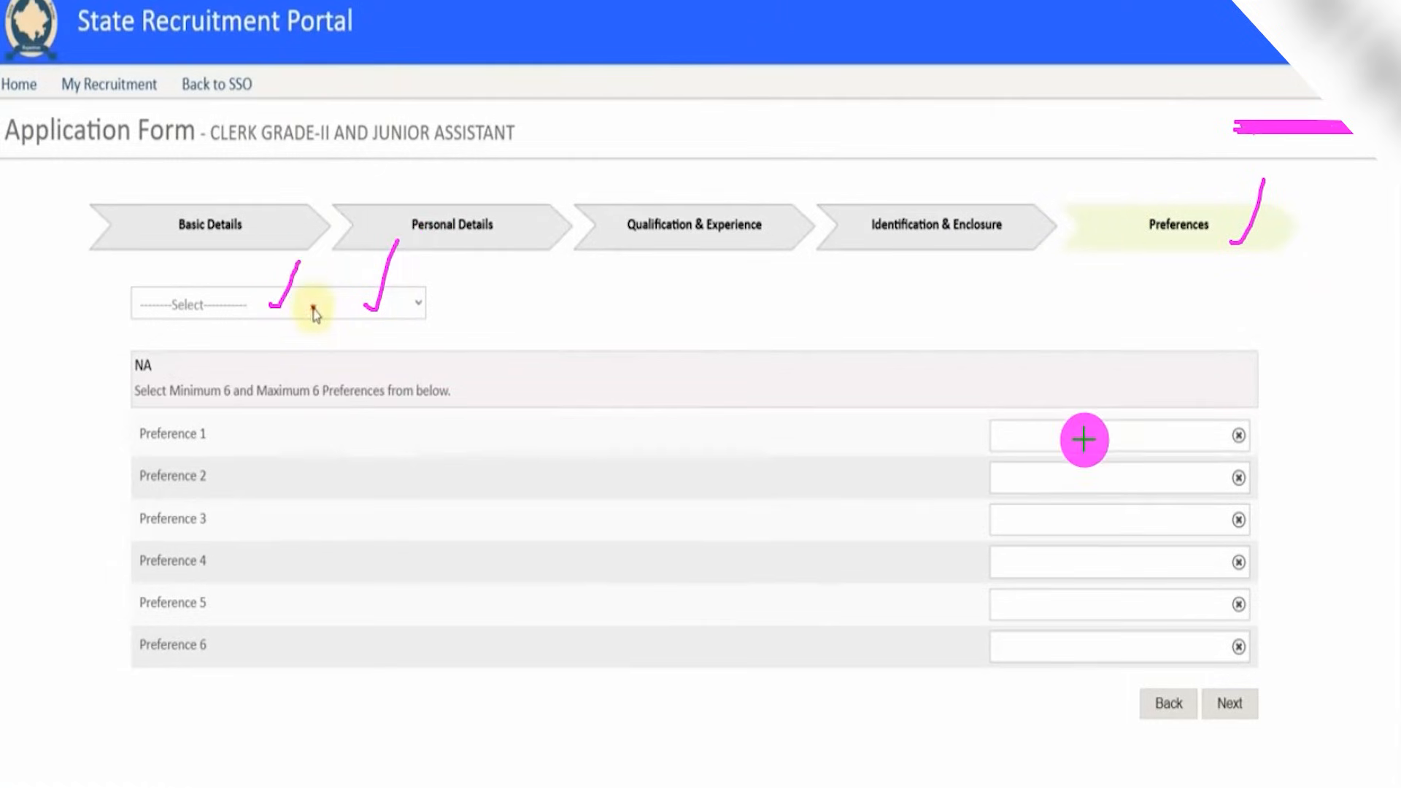
{"action": "left_click_drag", "start_coordinate": [1068, 440], "coordinate": [1100, 400]}
{"action": "left_click_drag", "start_coordinate": [1082, 475], "coordinate": [1106, 444]}
{"action": "left_click_drag", "start_coordinate": [1085, 524], "coordinate": [1124, 474]}
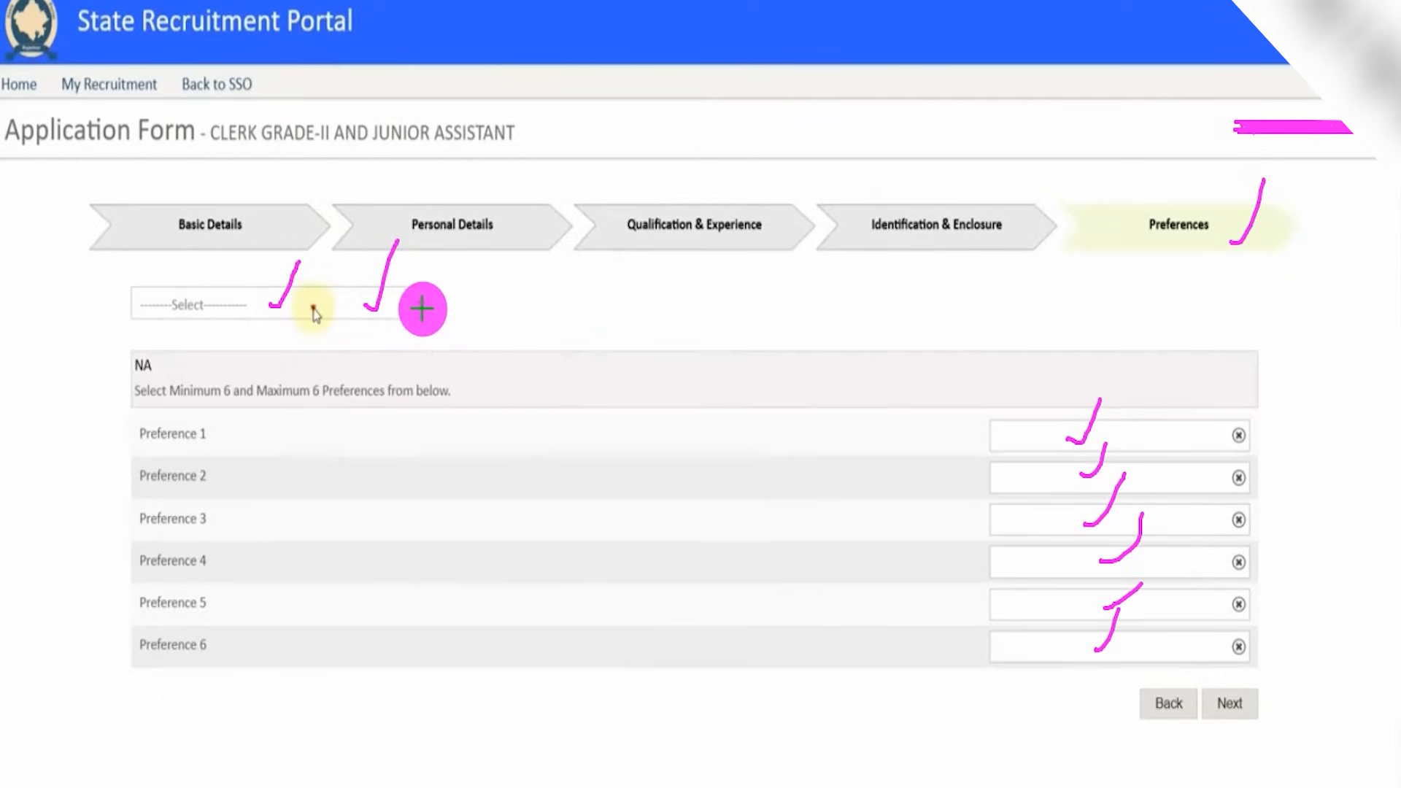
{"action": "left_click_drag", "start_coordinate": [406, 305], "coordinate": [452, 252]}
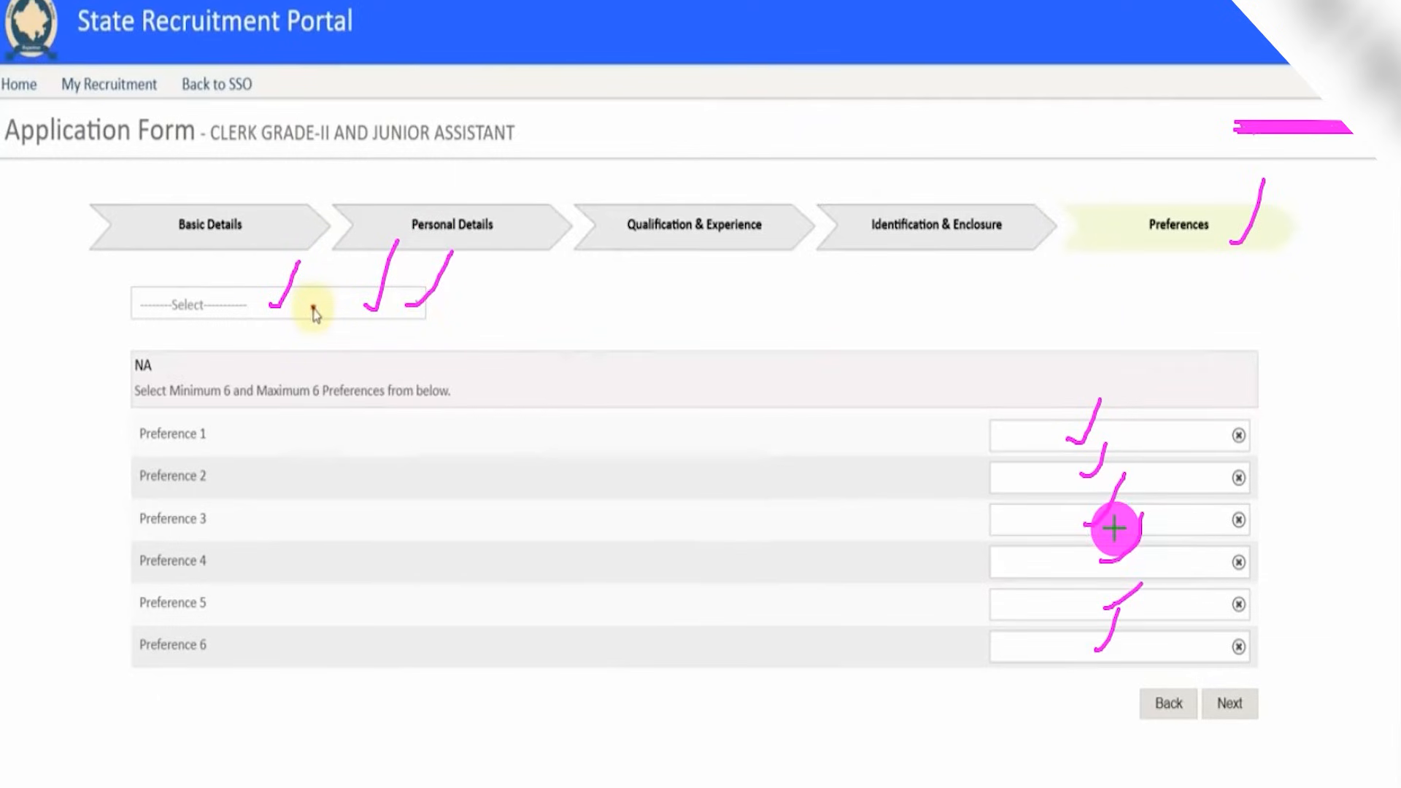
{"action": "left_click_drag", "start_coordinate": [1055, 568], "coordinate": [1131, 567]}
{"action": "left_click_drag", "start_coordinate": [1032, 605], "coordinate": [1085, 605]}
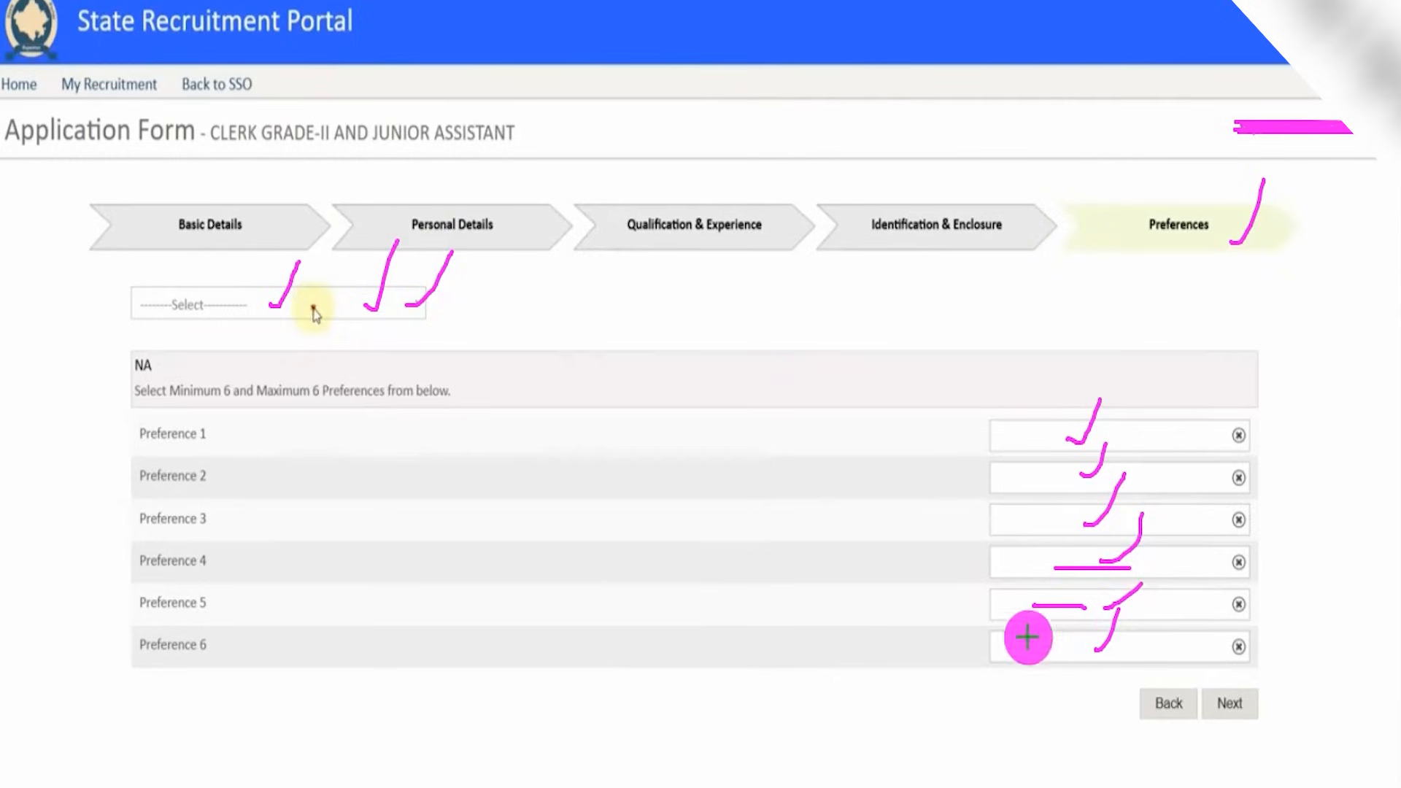
{"action": "left_click_drag", "start_coordinate": [1014, 644], "coordinate": [1092, 644]}
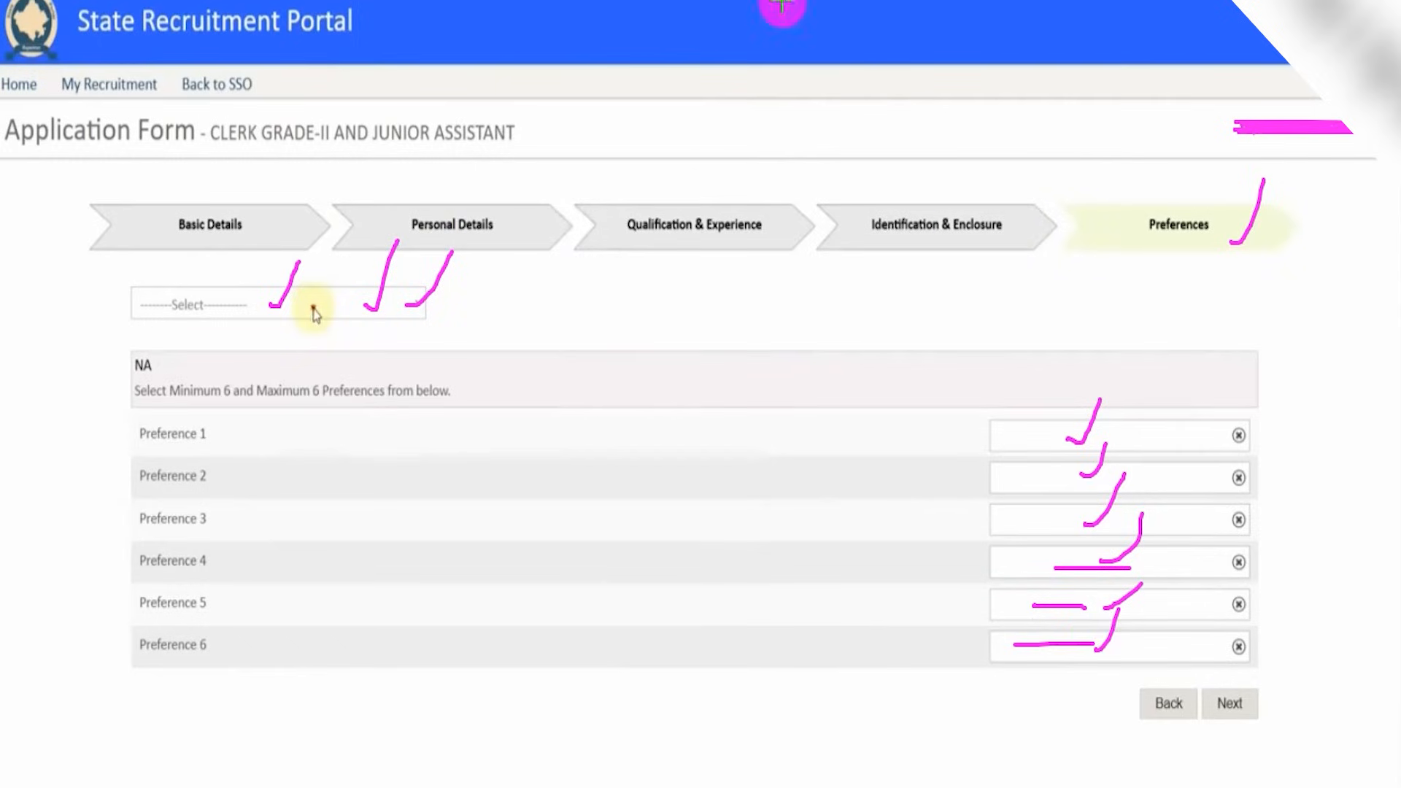
{"action": "mouse_move", "coordinate": [1375, 406]}
{"action": "left_mouse_down"}
{"action": "mouse_move", "coordinate": [1283, 657]}
{"action": "mouse_move", "coordinate": [1251, 701]}
{"action": "left_mouse_up"}
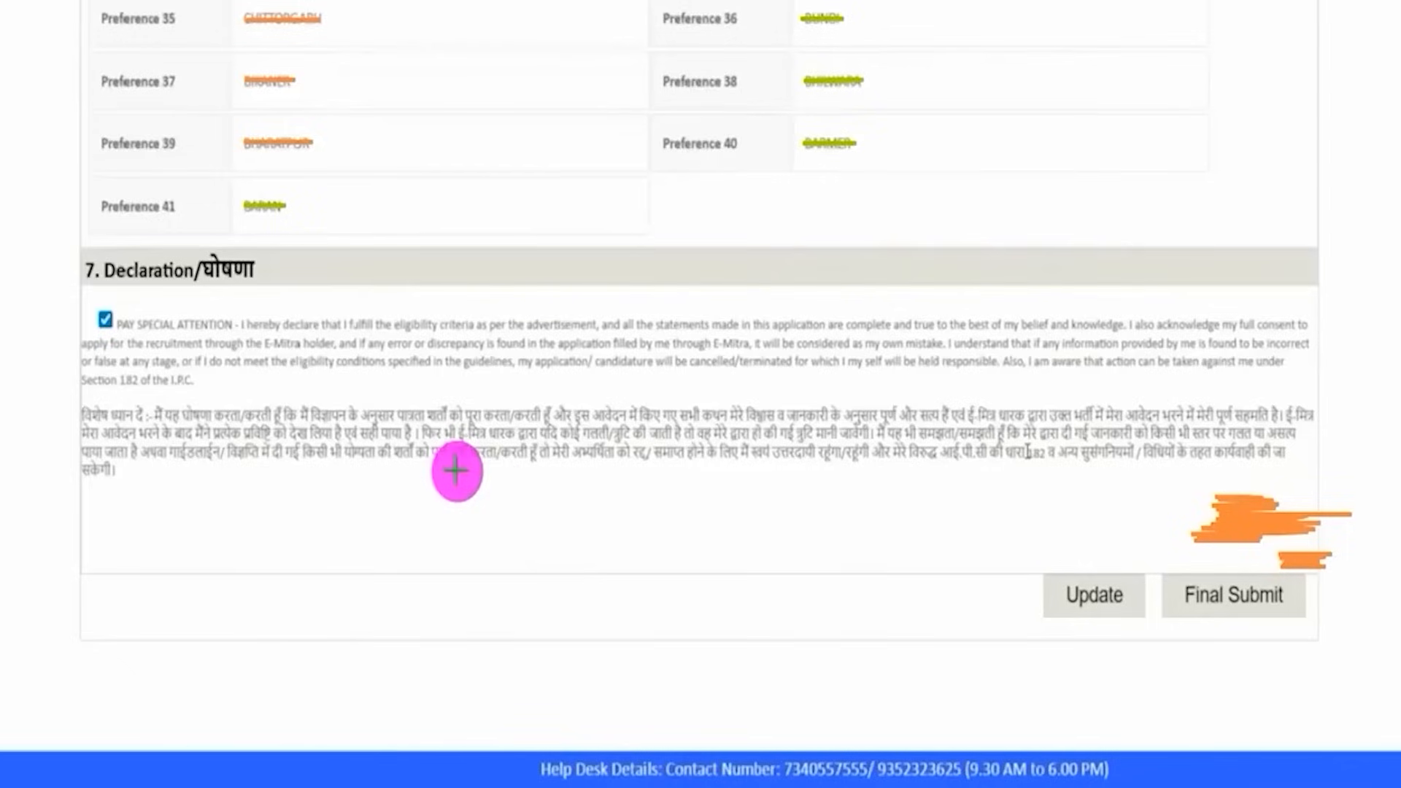
{"action": "left_click_drag", "start_coordinate": [407, 73], "coordinate": [468, 13]}
{"action": "left_click_drag", "start_coordinate": [918, 45], "coordinate": [961, 17]}
{"action": "left_click_drag", "start_coordinate": [613, 206], "coordinate": [668, 171]}
{"action": "left_click_drag", "start_coordinate": [880, 180], "coordinate": [928, 151]}
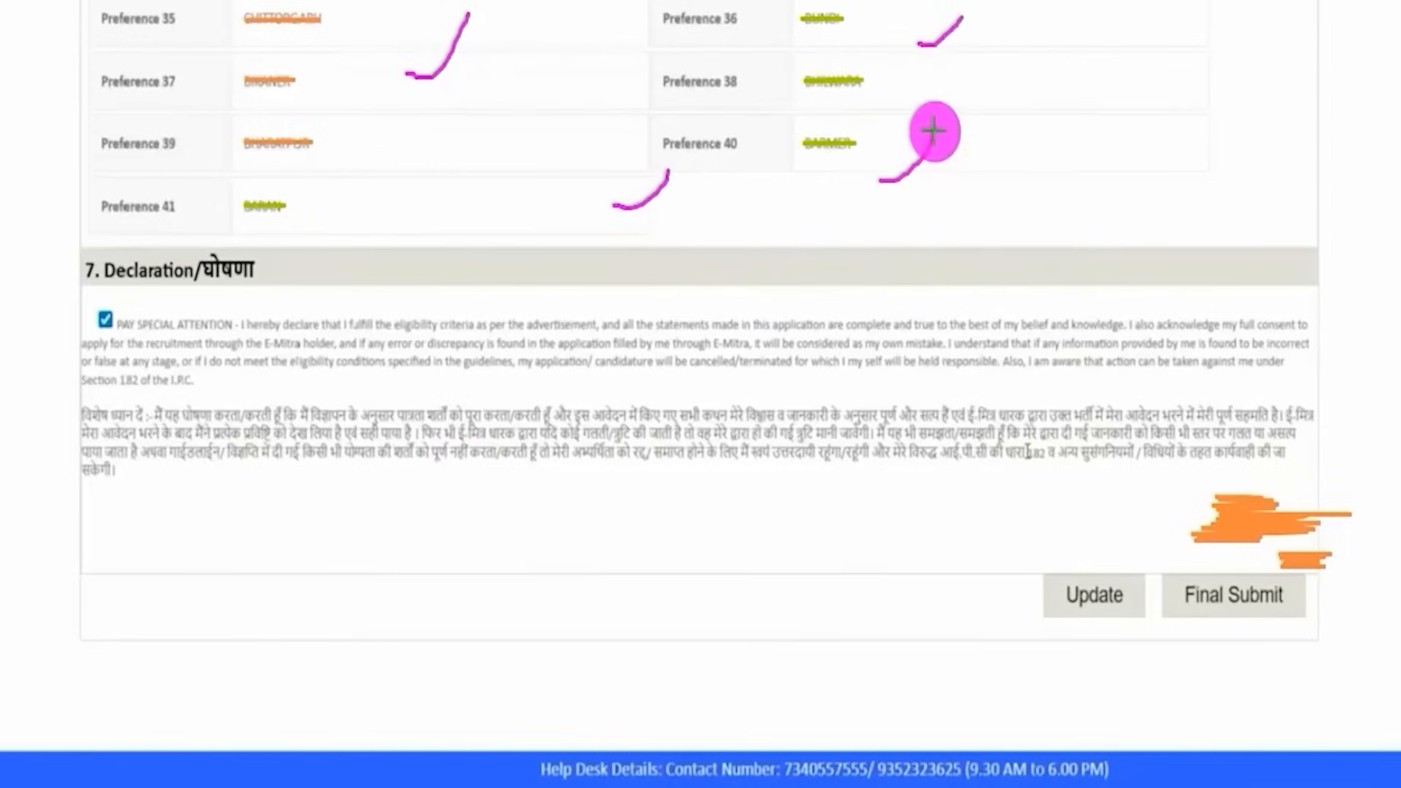
{"action": "left_click_drag", "start_coordinate": [270, 271], "coordinate": [347, 202]}
{"action": "left_click_drag", "start_coordinate": [126, 323], "coordinate": [175, 273]}
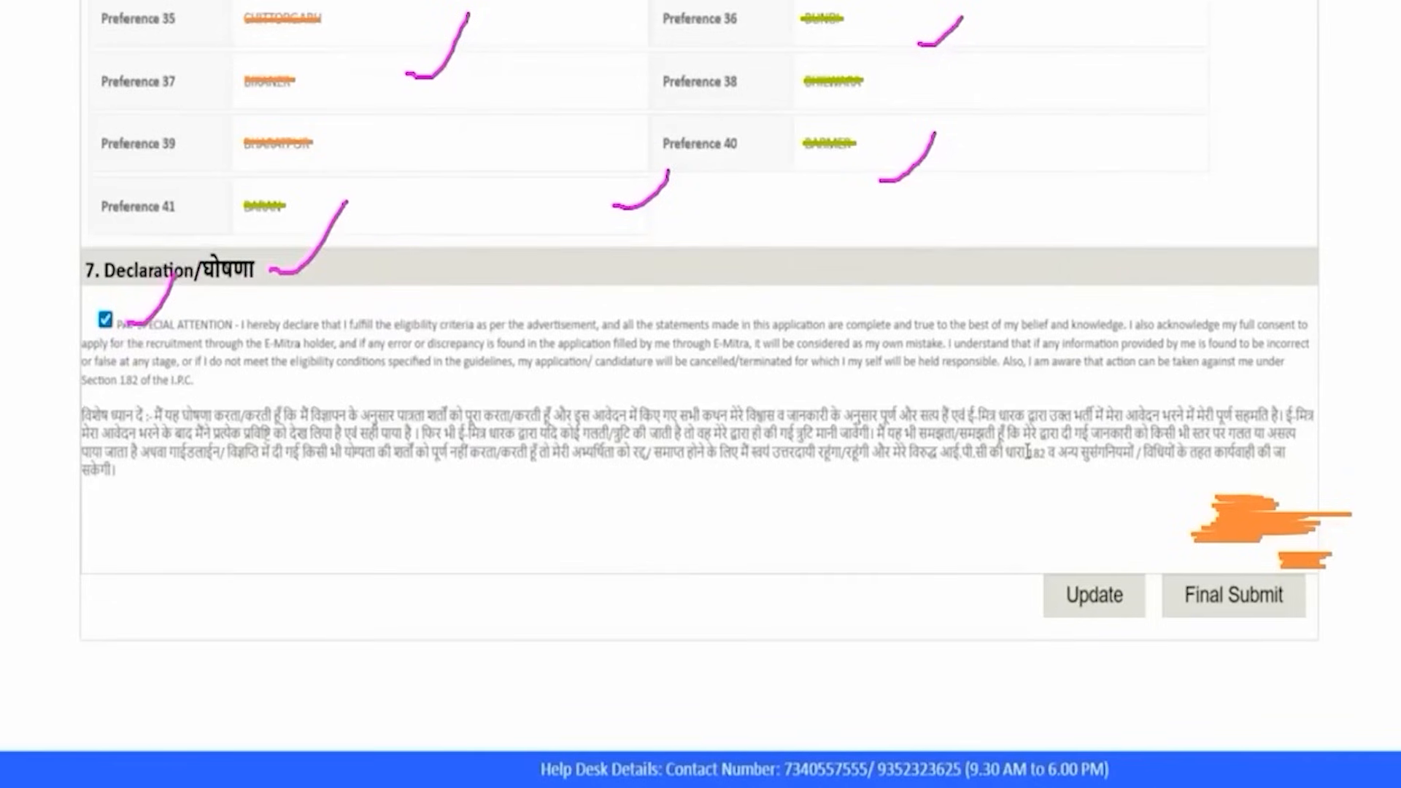
{"action": "left_click_drag", "start_coordinate": [653, 593], "coordinate": [1009, 600]}
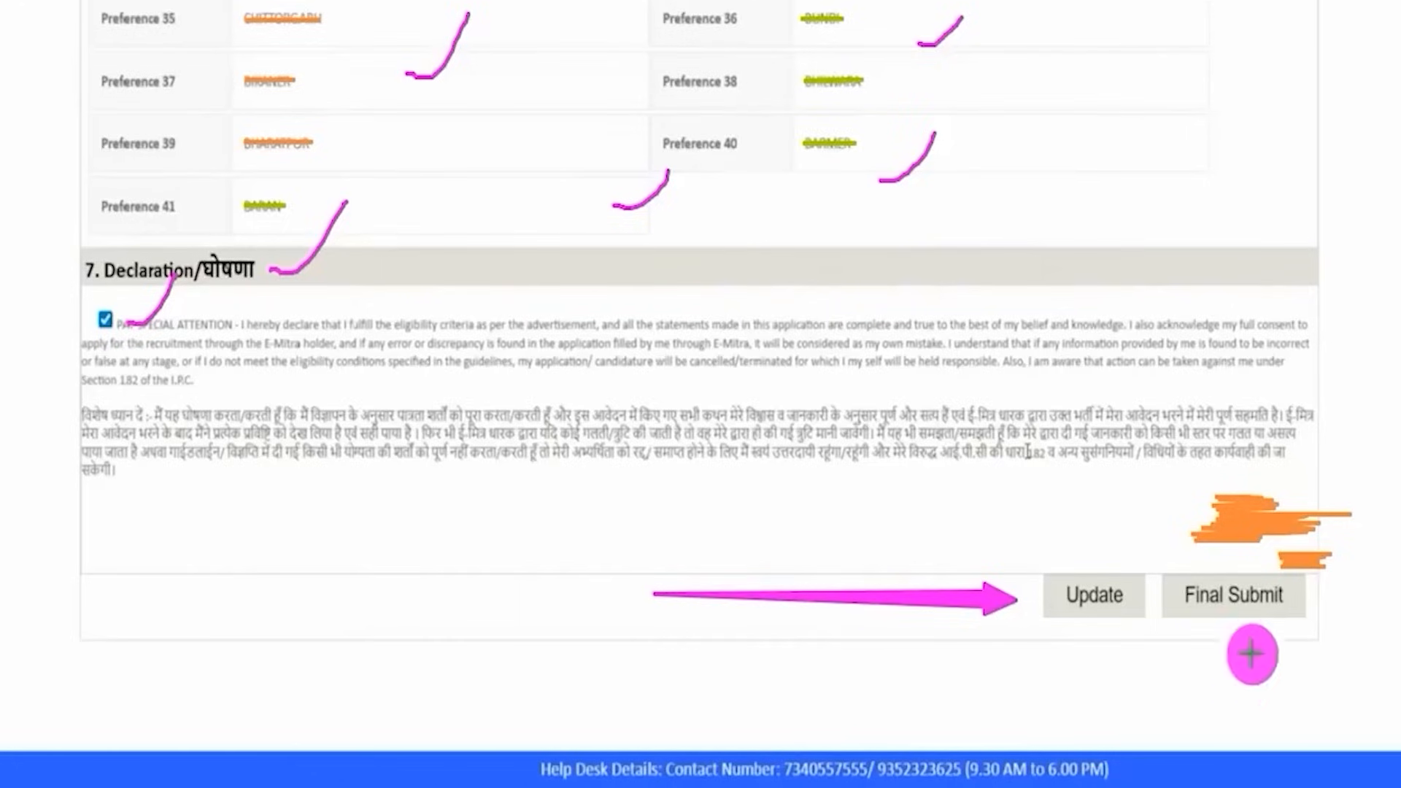
{"action": "left_click_drag", "start_coordinate": [1020, 292], "coordinate": [1180, 566]}
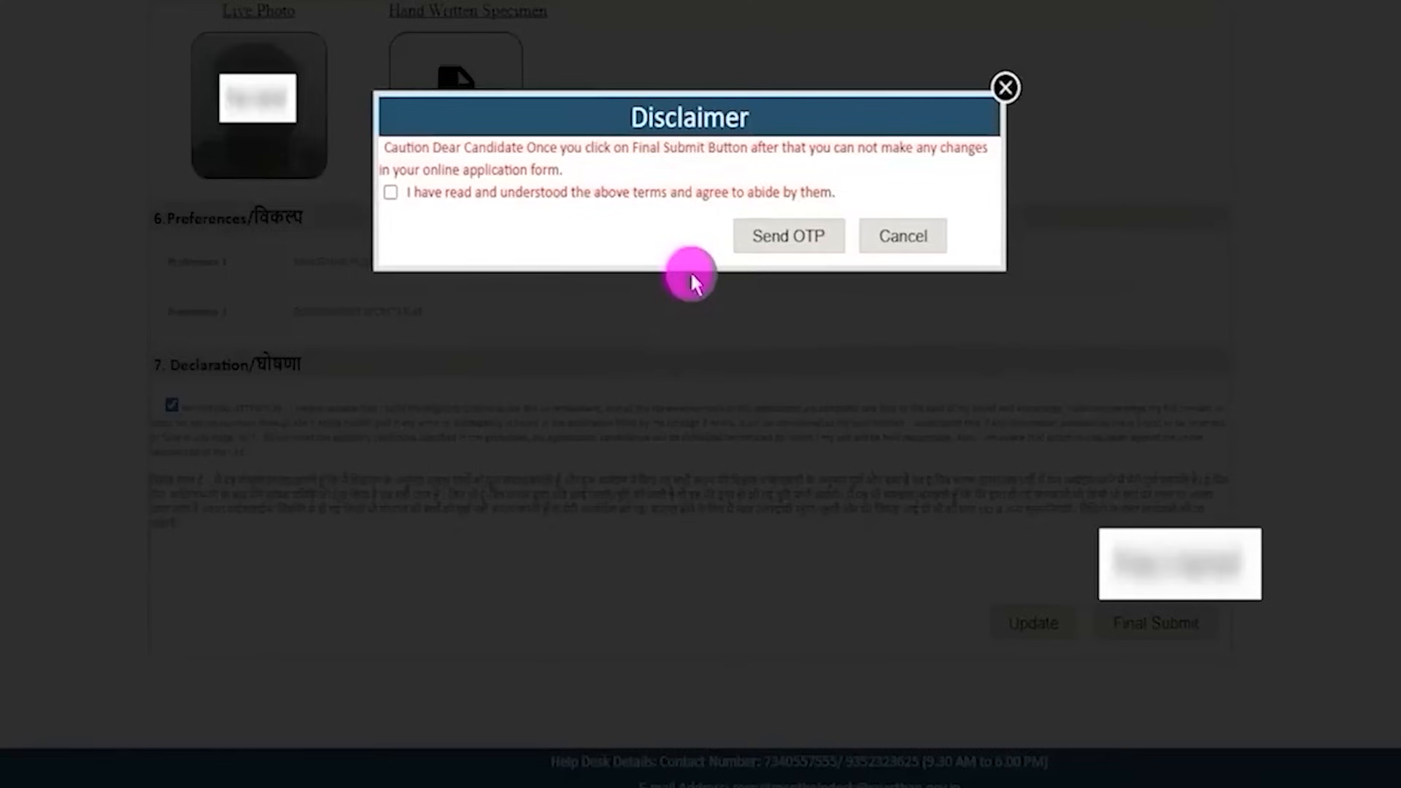
Agree to the final submission disclaimer terms and request the OTP
{"action": "left_click", "coordinate": [391, 192]}
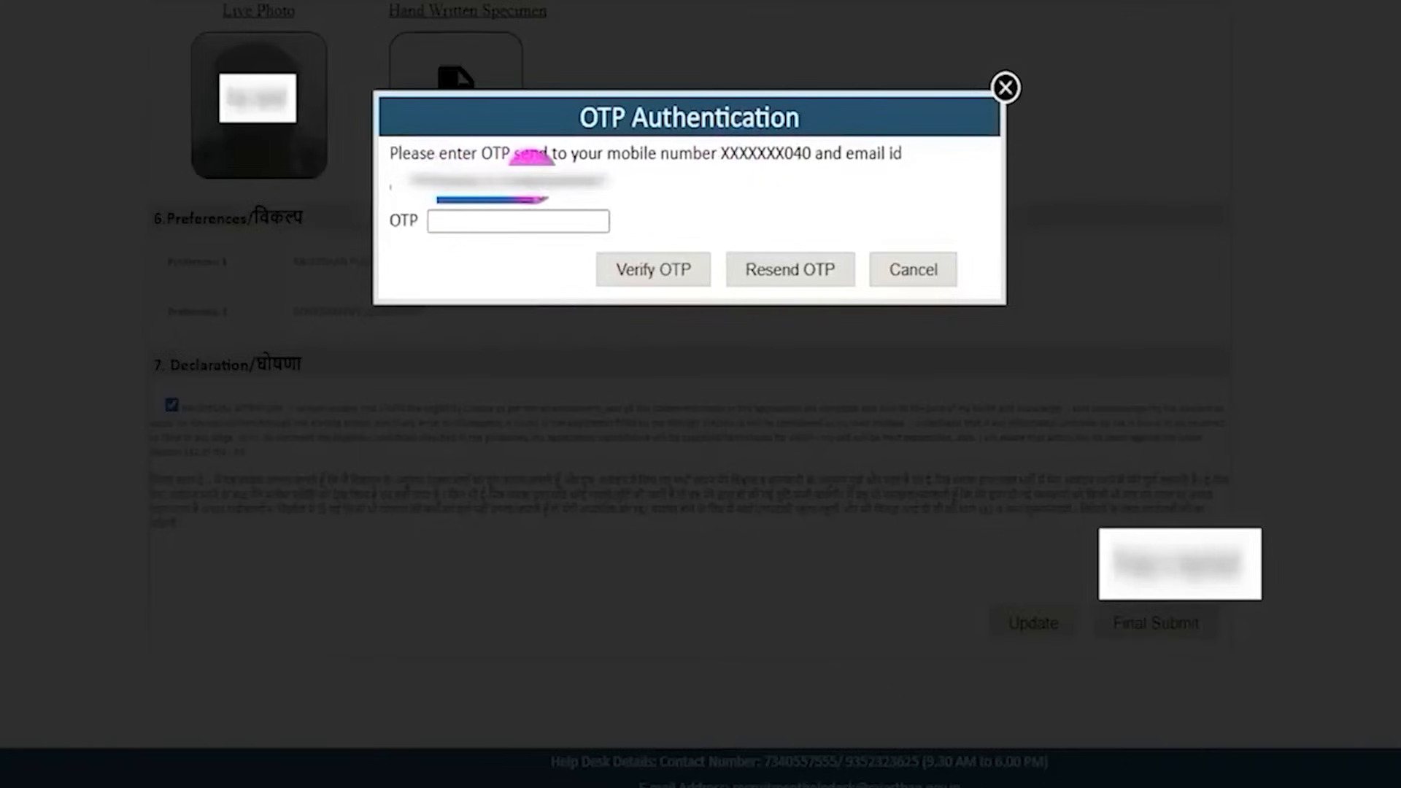
{"action": "left_click_drag", "start_coordinate": [573, 218], "coordinate": [643, 171]}
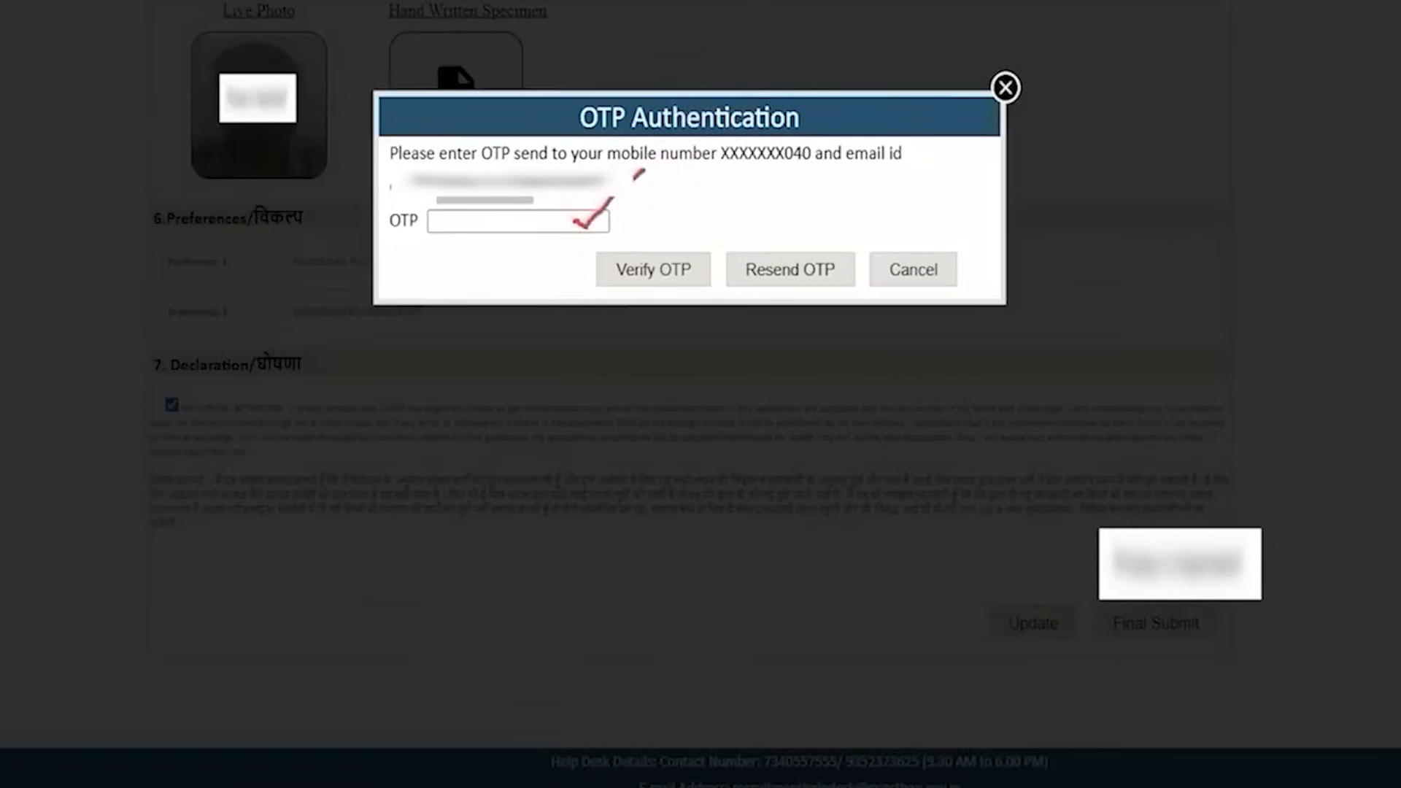
{"action": "left_click_drag", "start_coordinate": [766, 156], "coordinate": [693, 254]}
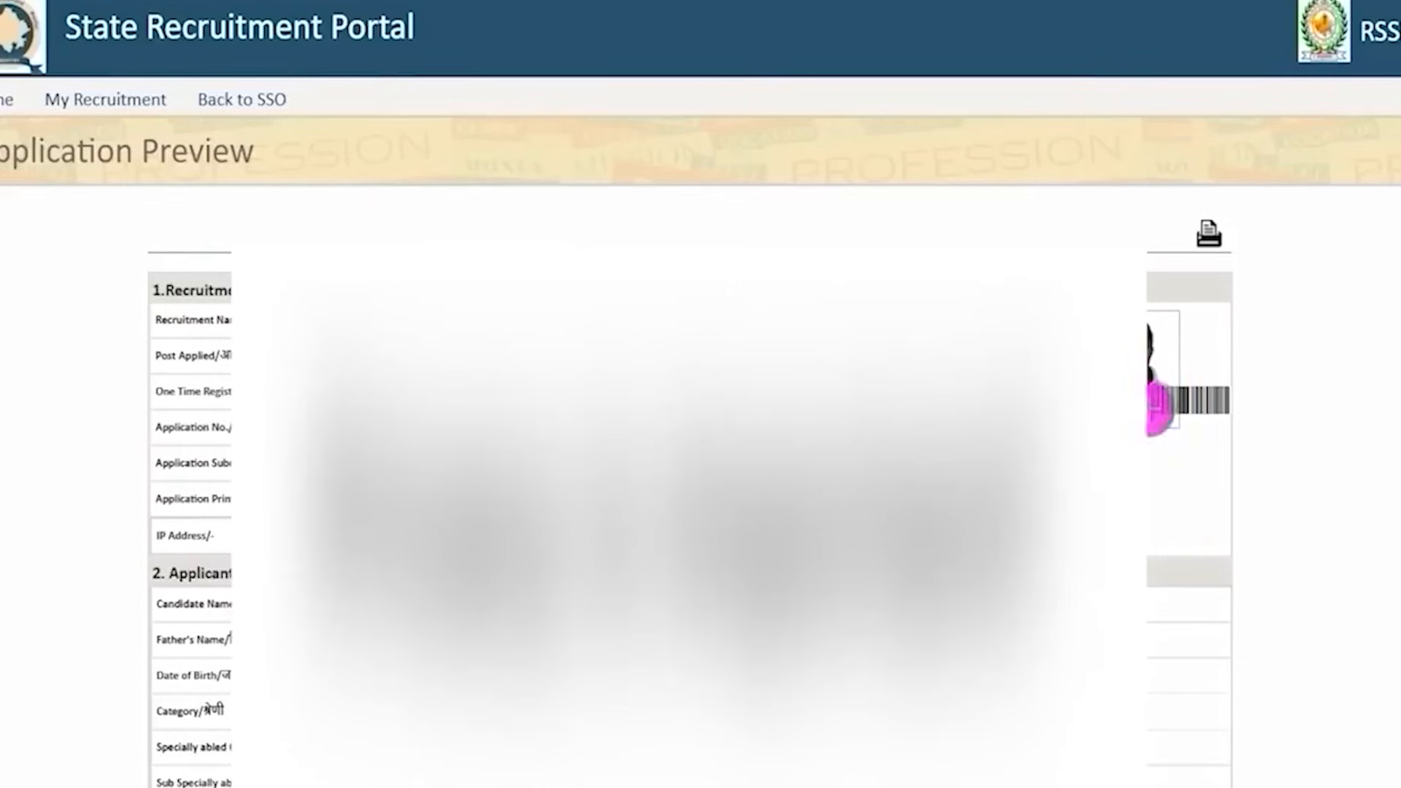
{"action": "left_click_drag", "start_coordinate": [1342, 102], "coordinate": [1218, 220]}
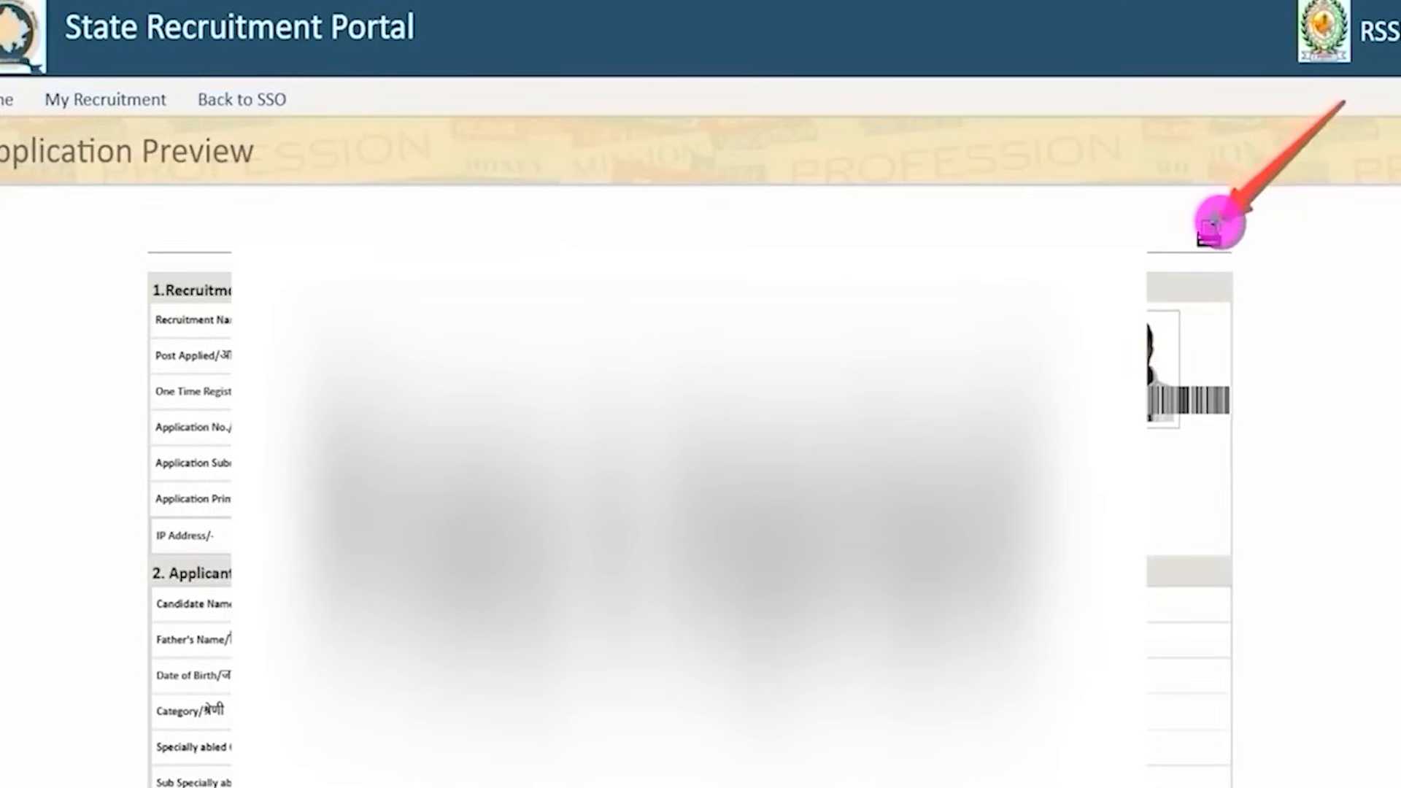